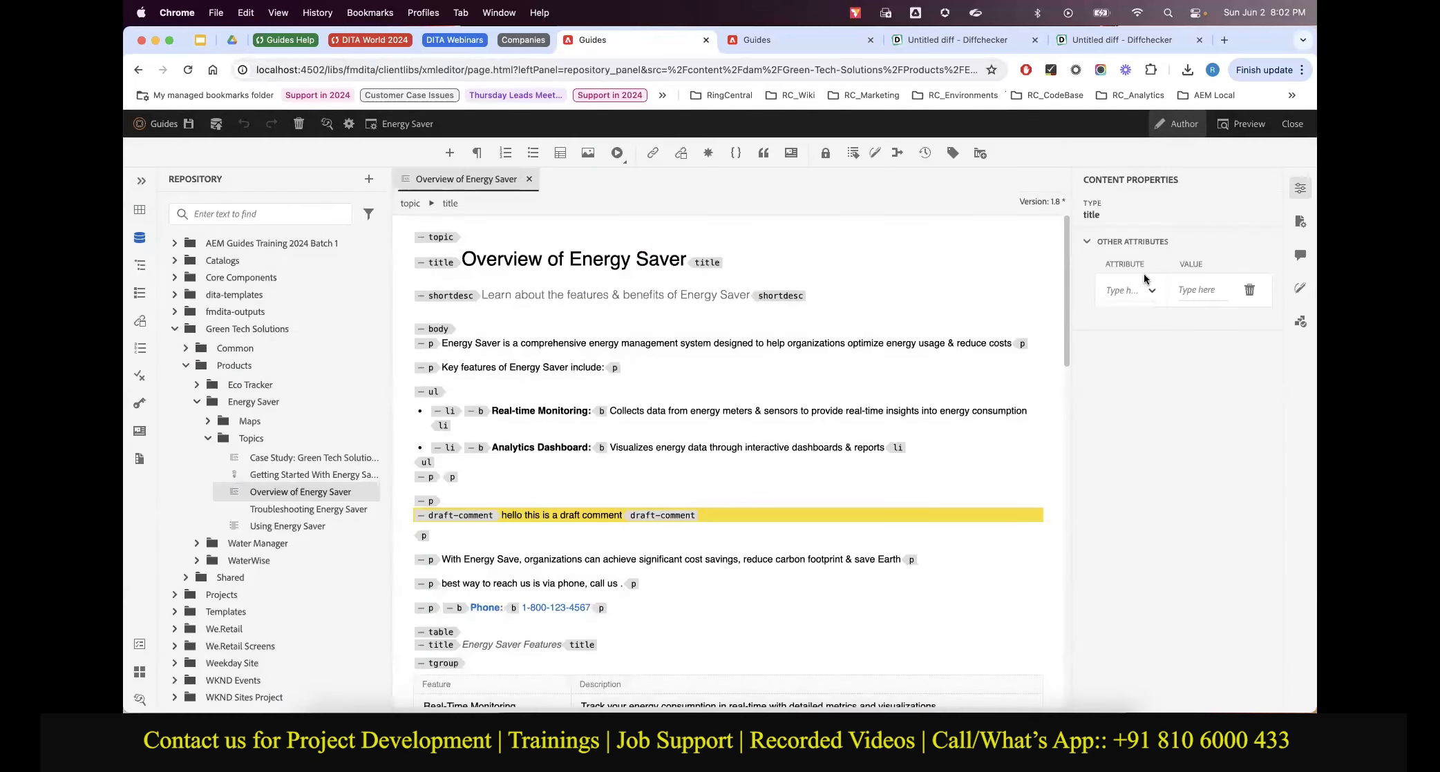
Check the attributes offered for the topic title and for the paragraph containing the draft comment
click(1133, 290)
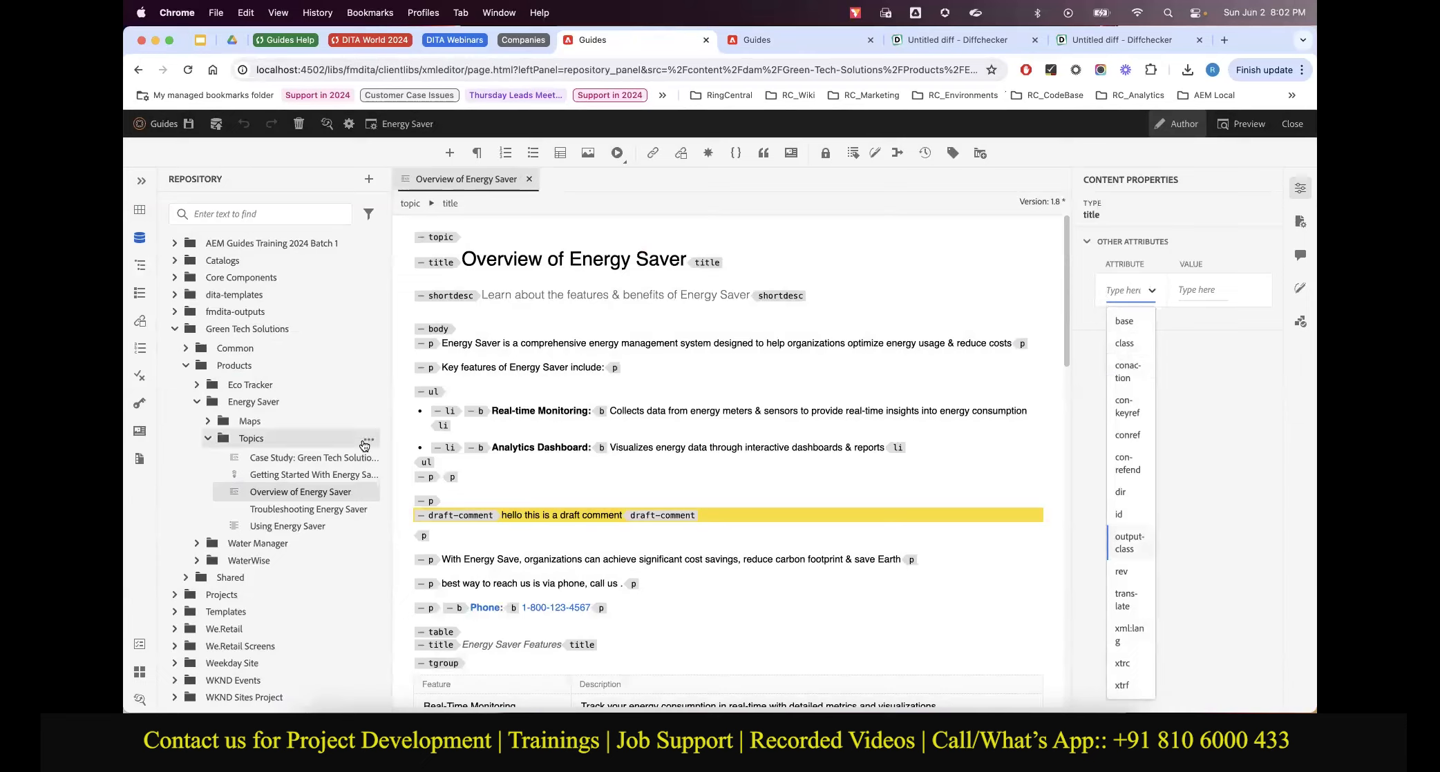
click(431, 506)
click(432, 503)
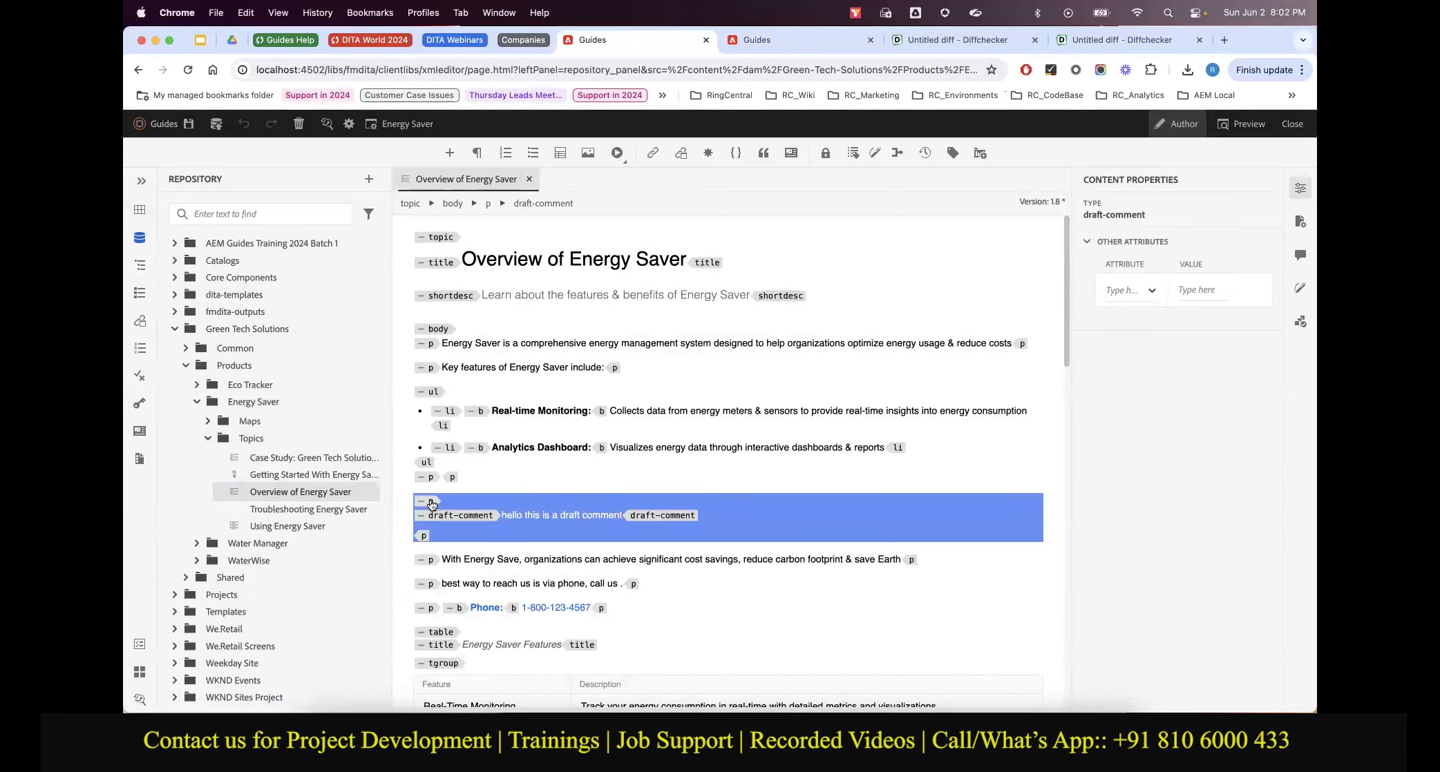
click(1126, 290)
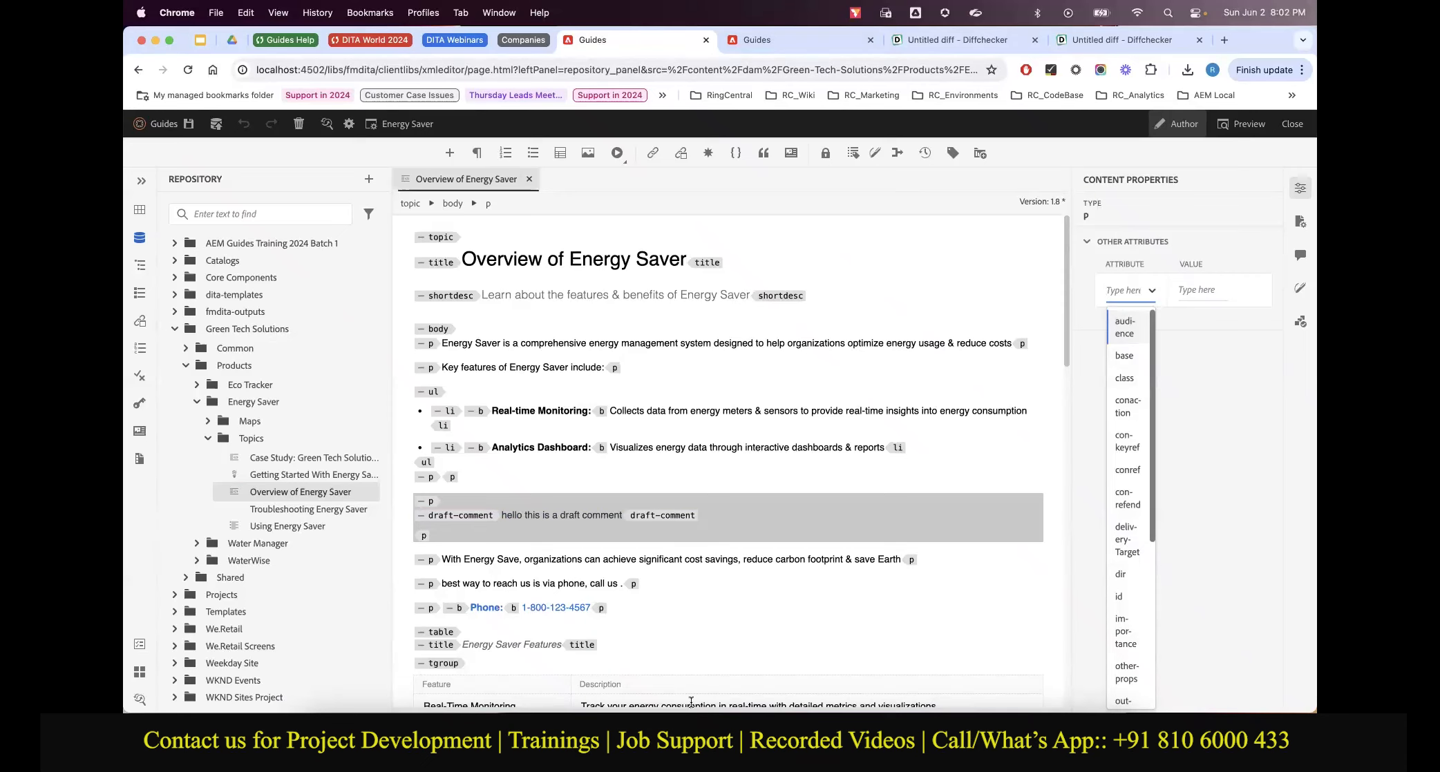
Switch to the AEM Guides Training presentation in Google Slides and review the Green Tech Solutions subject scheme on slides 79 to 82
click(208, 46)
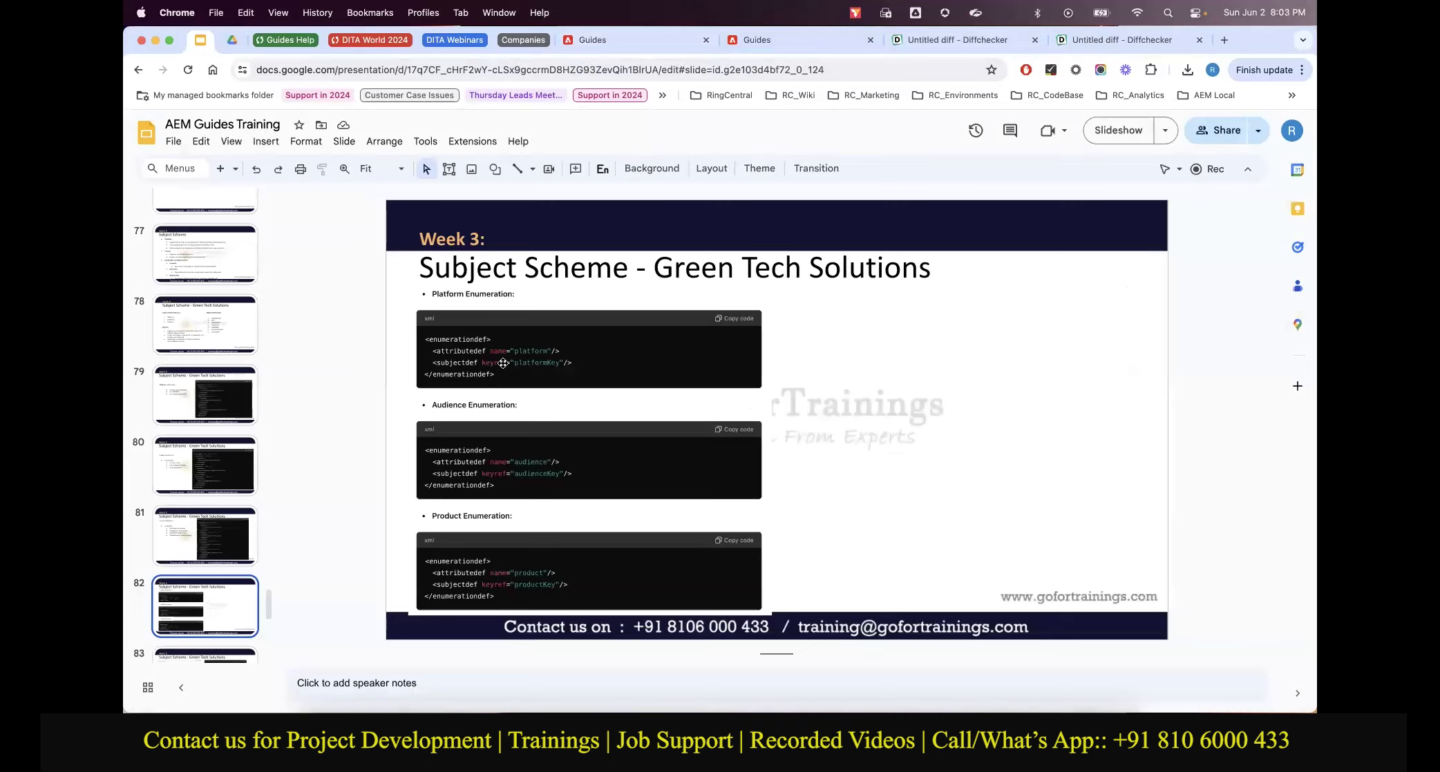
click(204, 411)
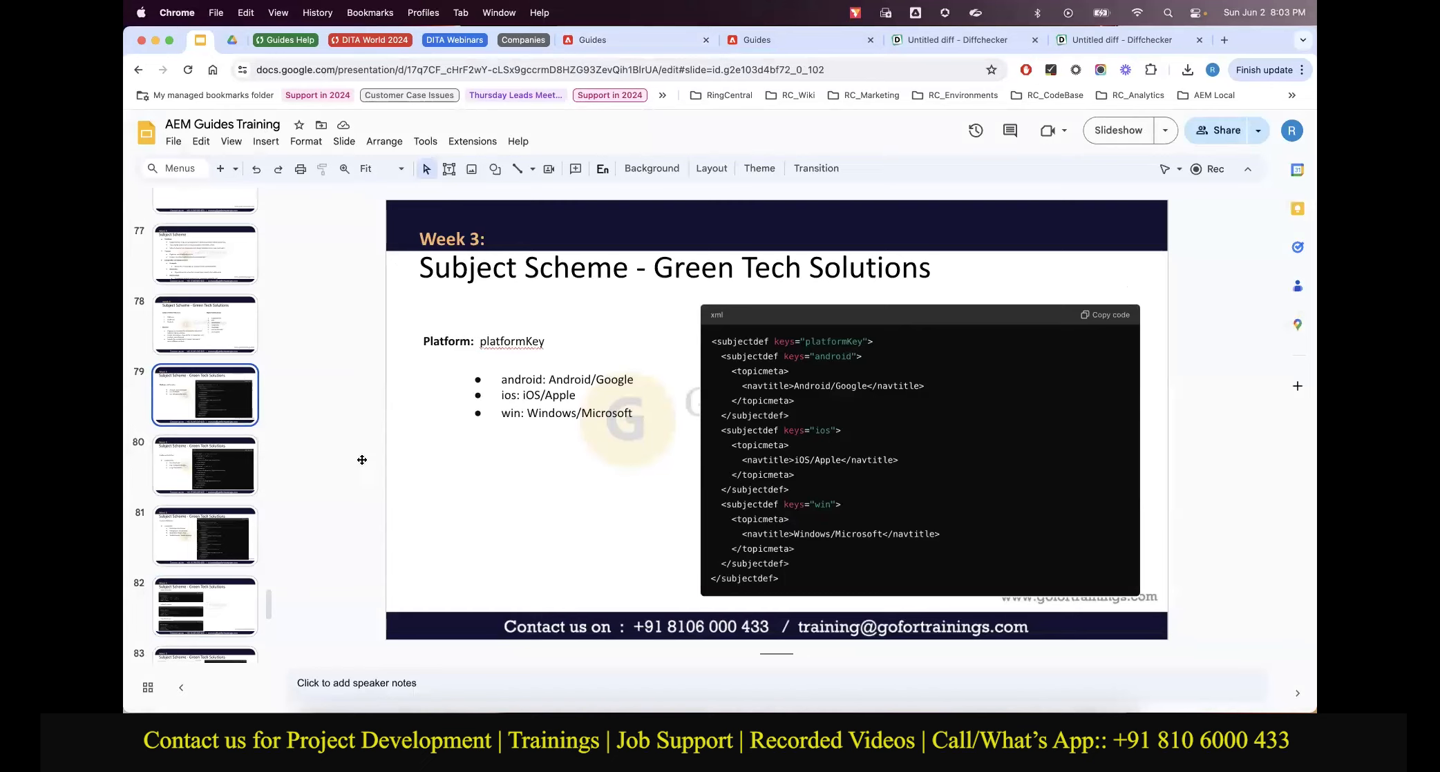
click(204, 534)
click(205, 593)
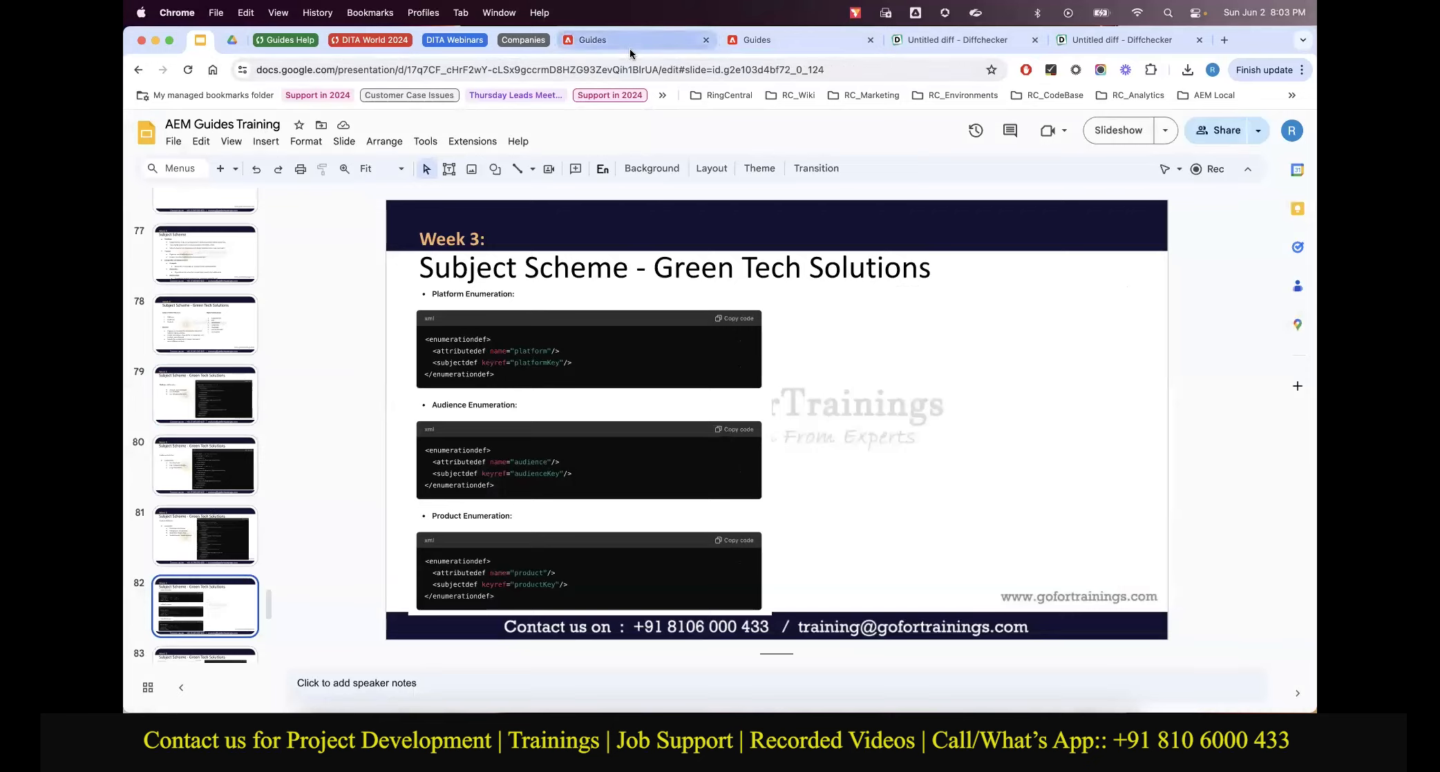
In the other AEM Guides browser tab, choose the audience attribute for the draft-comment paragraph and display its selectable values
click(760, 42)
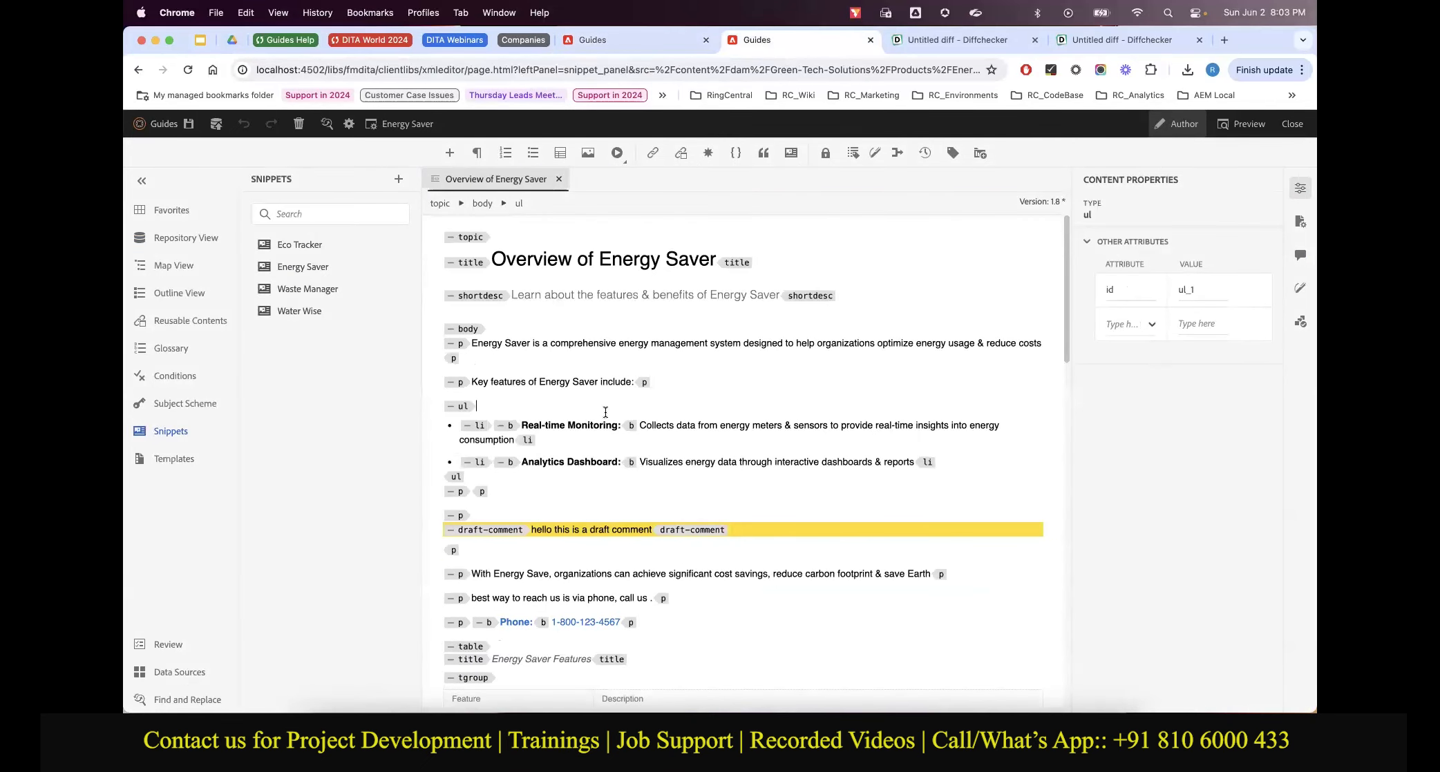
click(458, 516)
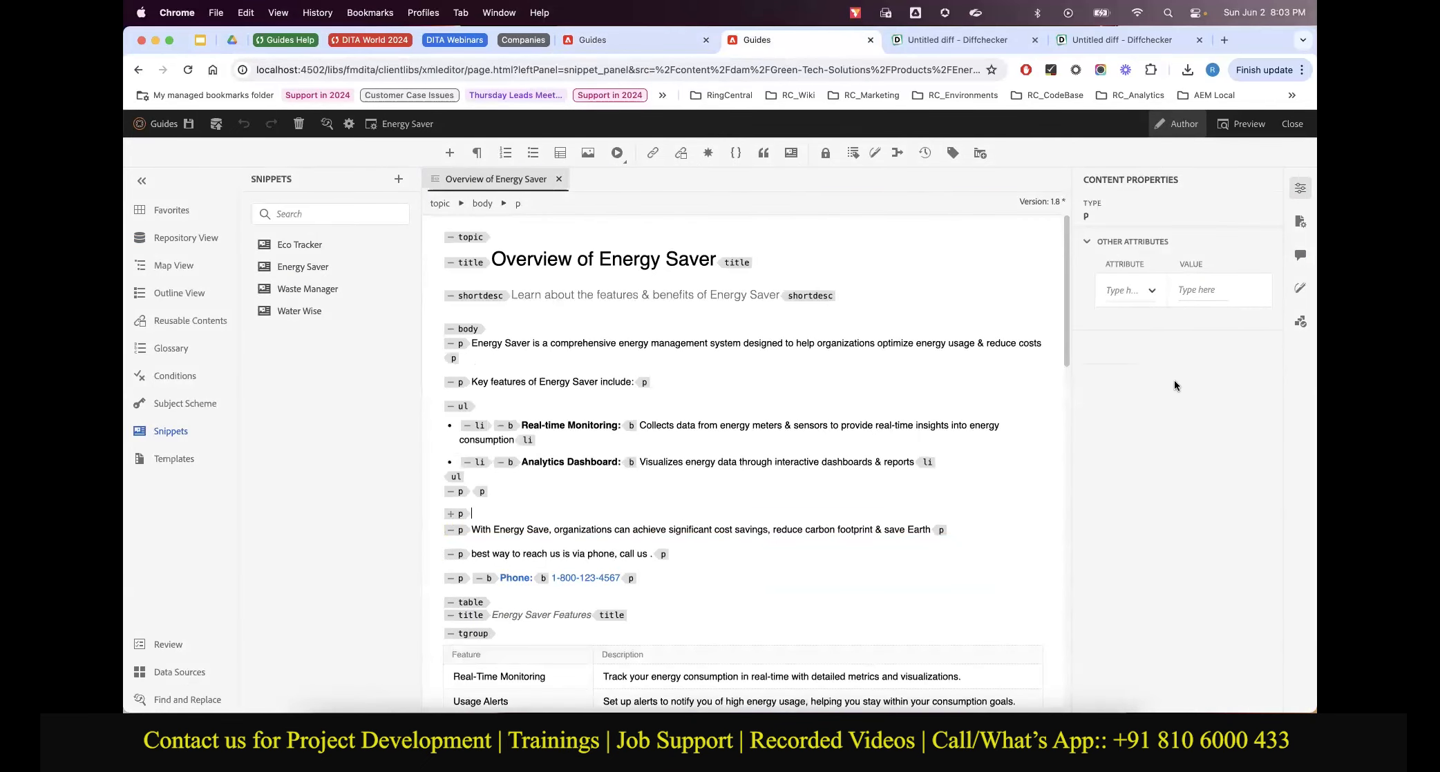
click(1151, 290)
click(1133, 322)
click(1214, 292)
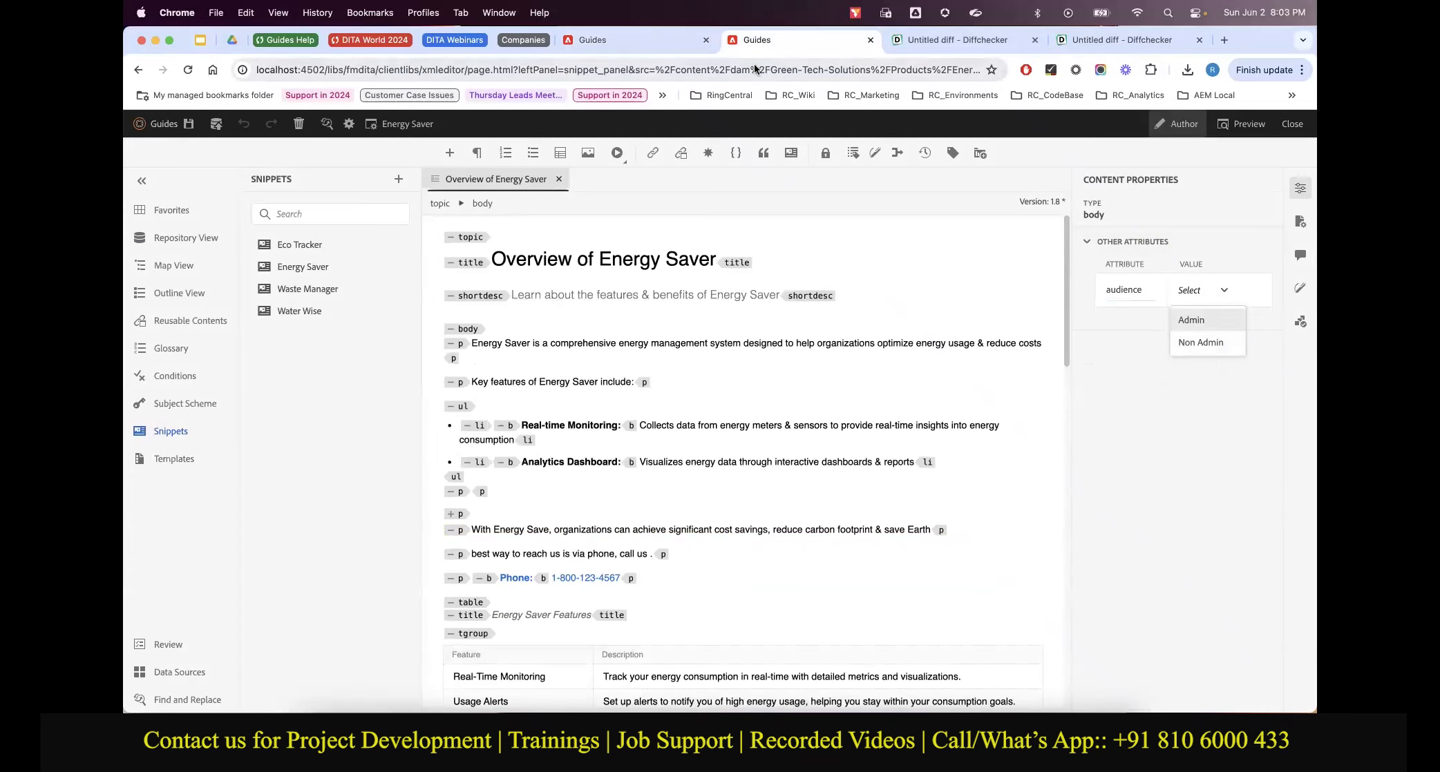
Return to the AEM Guides Training presentation and view slide 83 with the complete subject scheme map
click(638, 43)
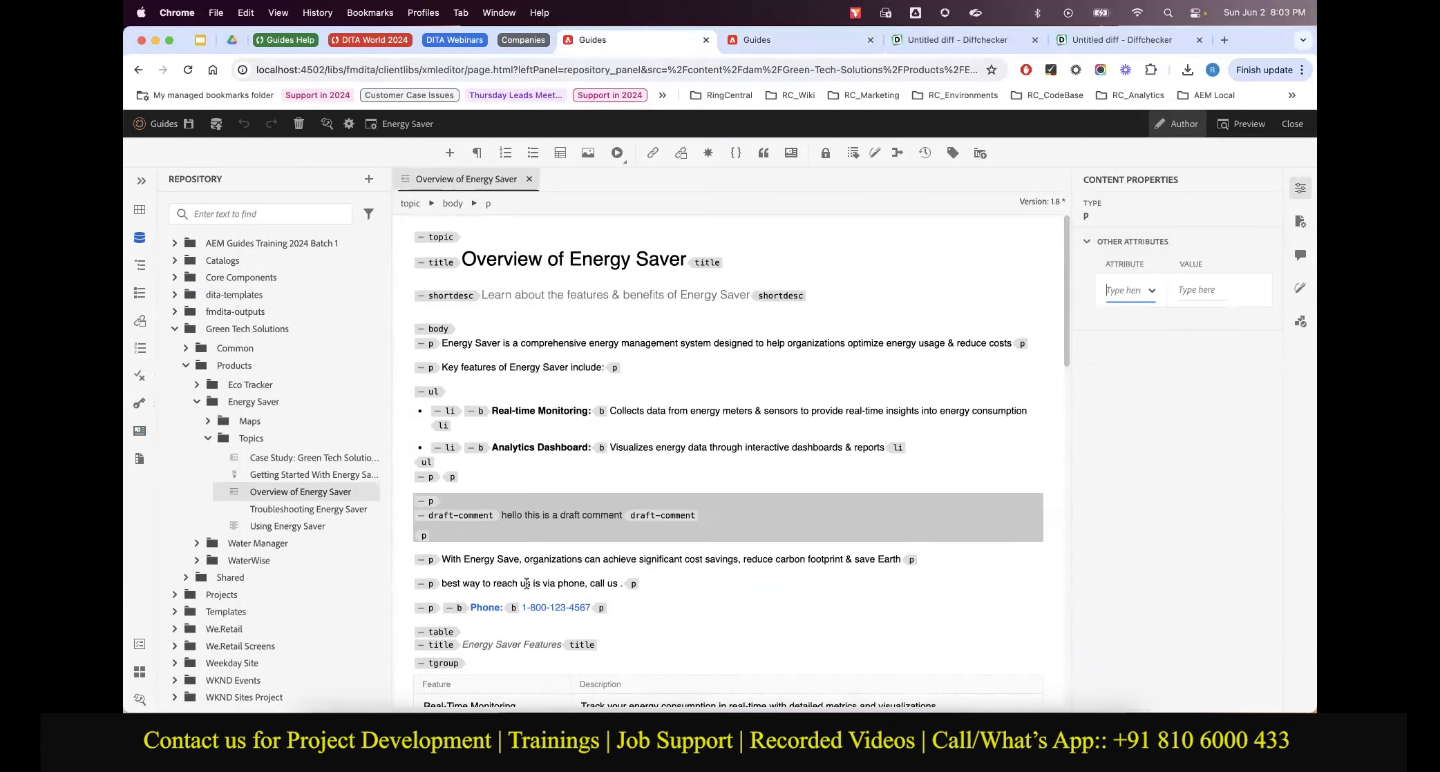
click(200, 40)
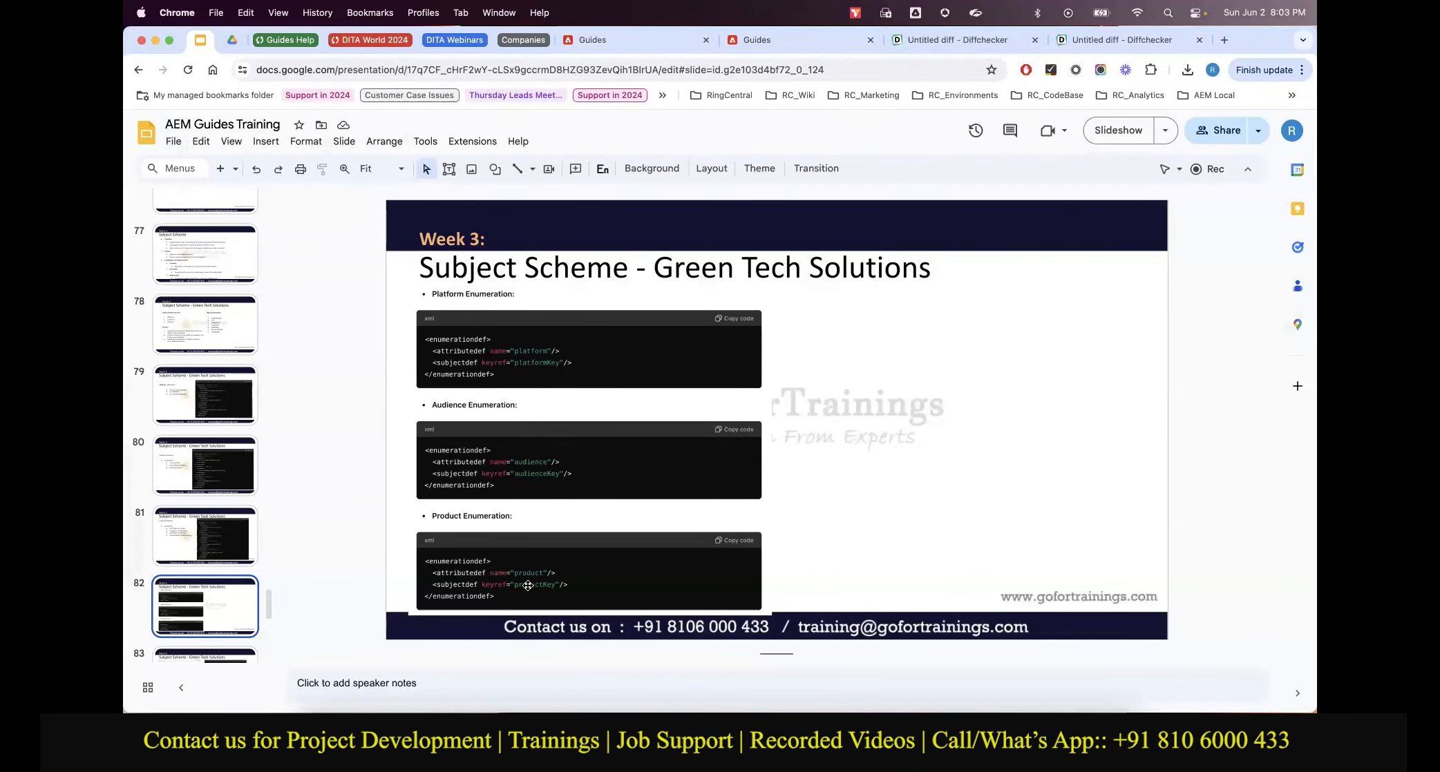
key(Down)
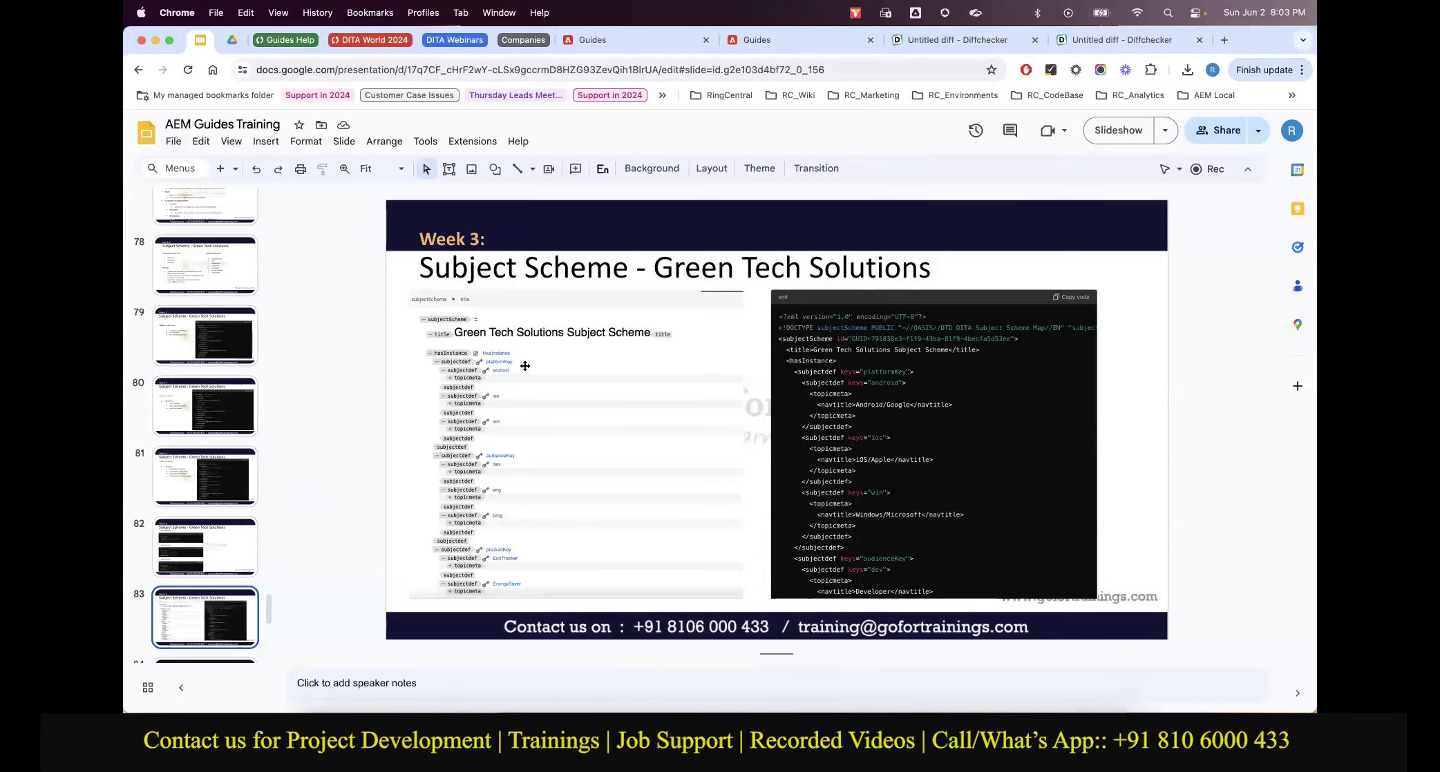
Switch to AEM Guides and open the Green Tech Solutions - Subject Scheme map from Shared > Key Maps for editing
click(621, 43)
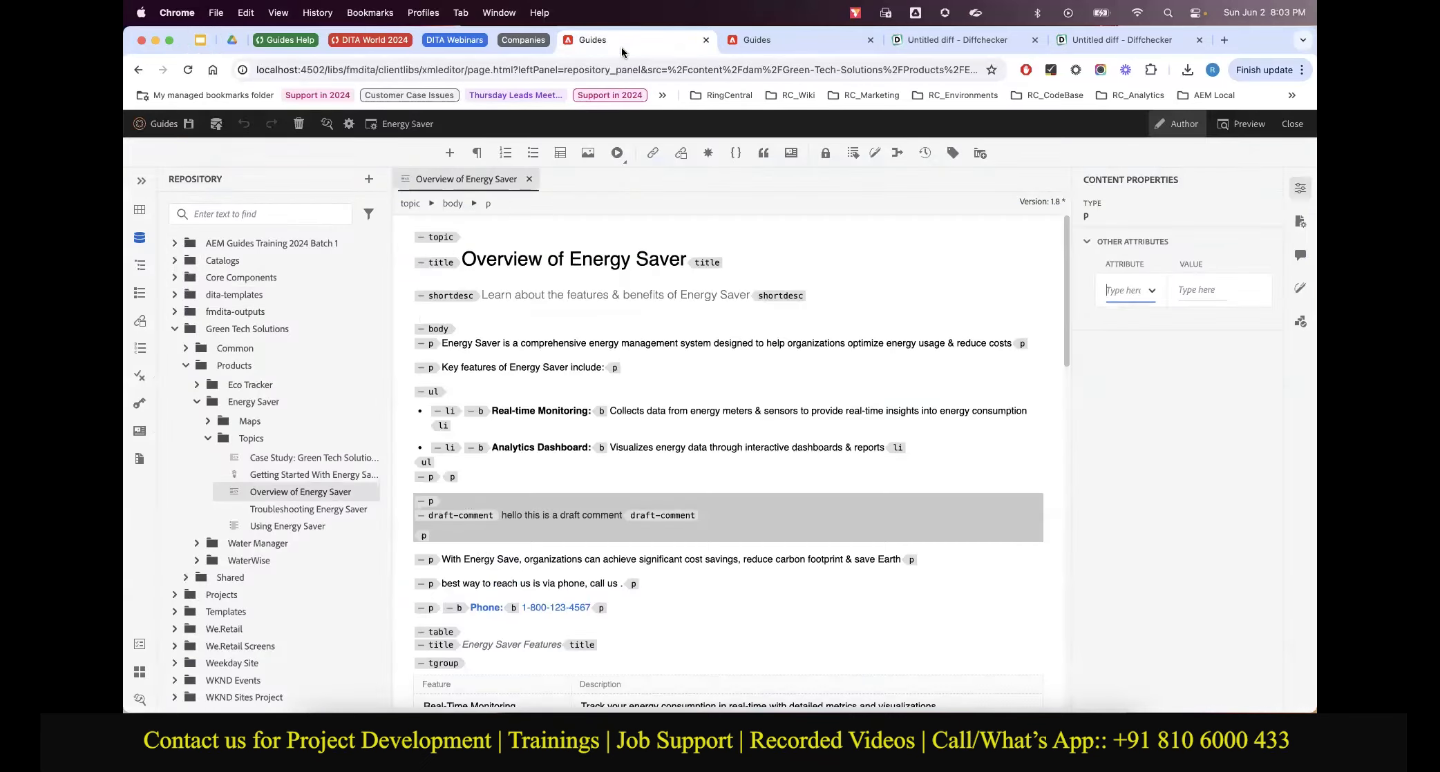
click(209, 439)
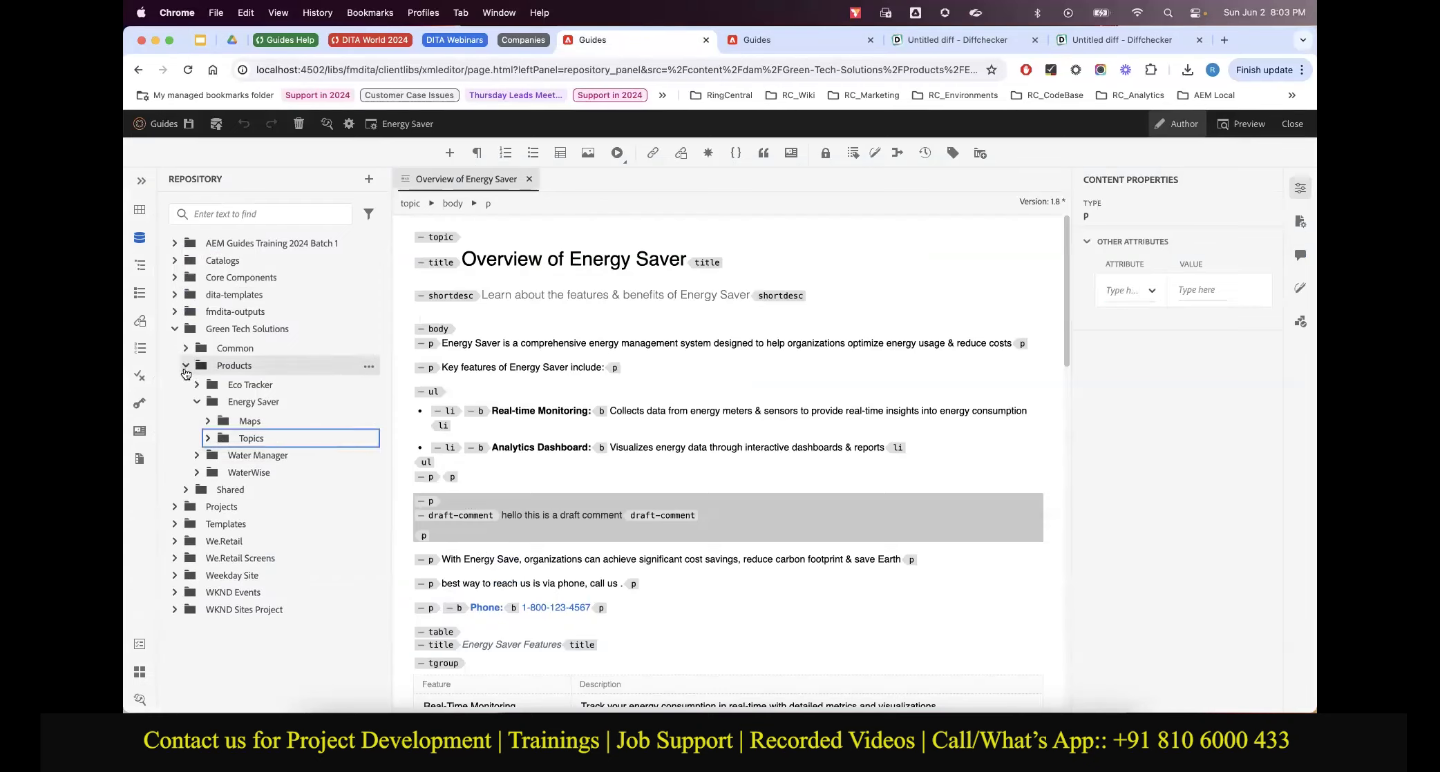
click(185, 368)
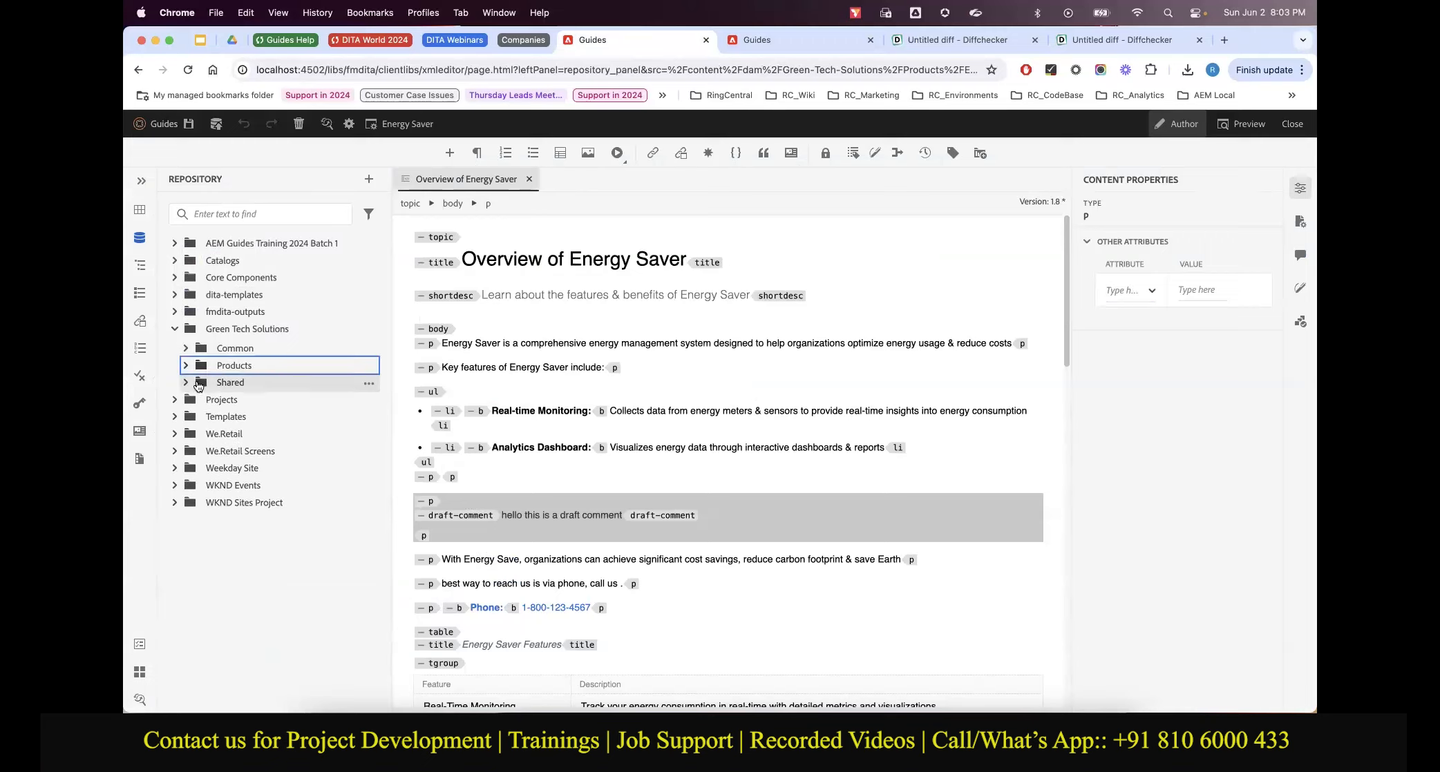
click(185, 383)
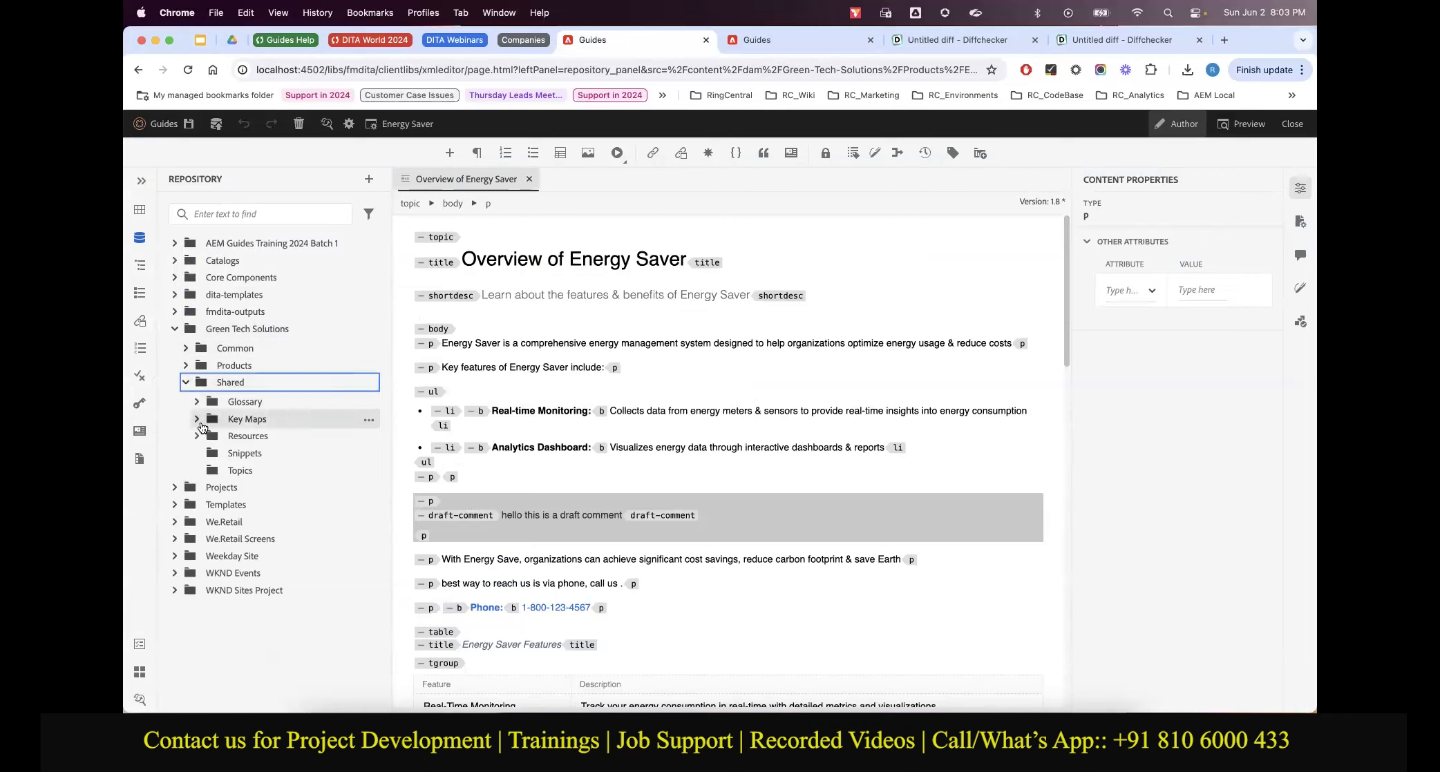
click(198, 421)
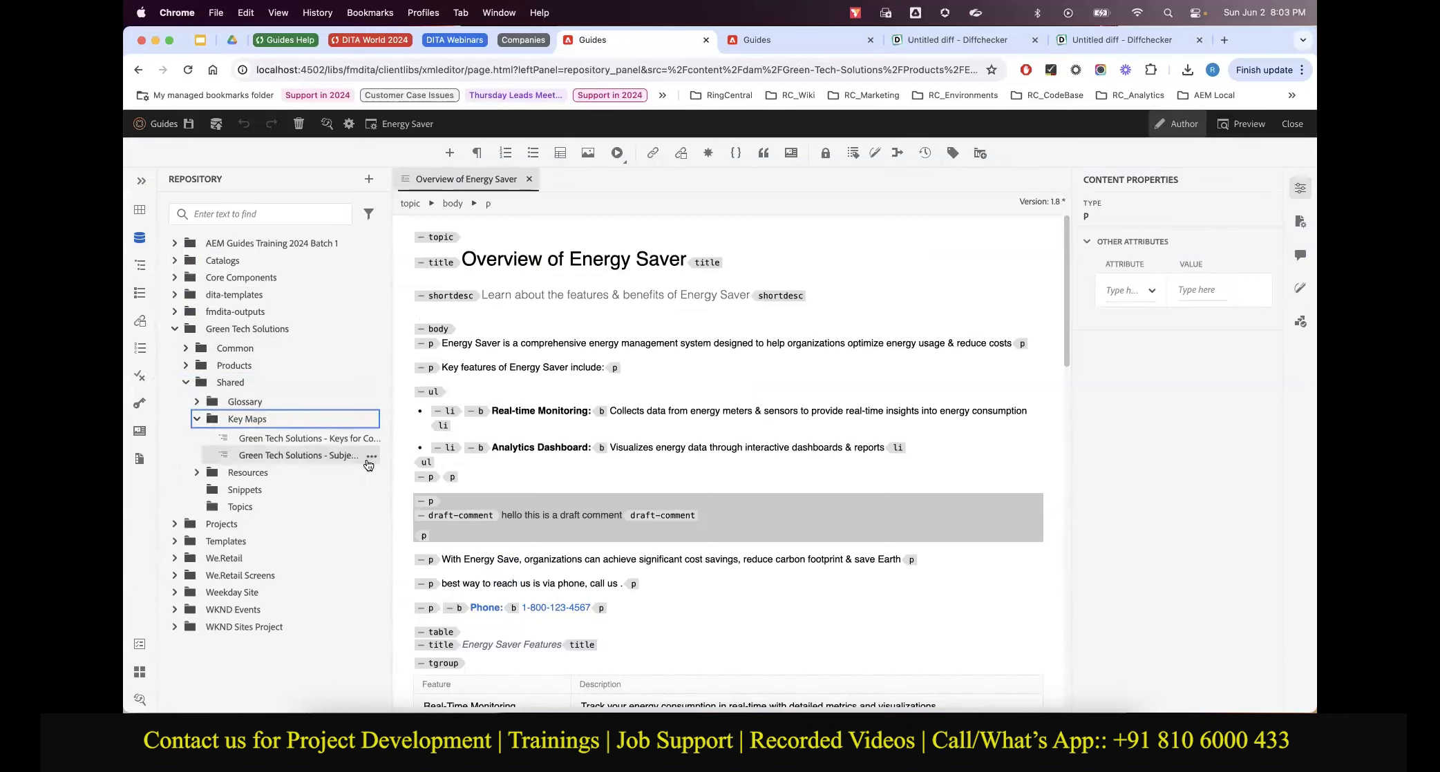
click(371, 456)
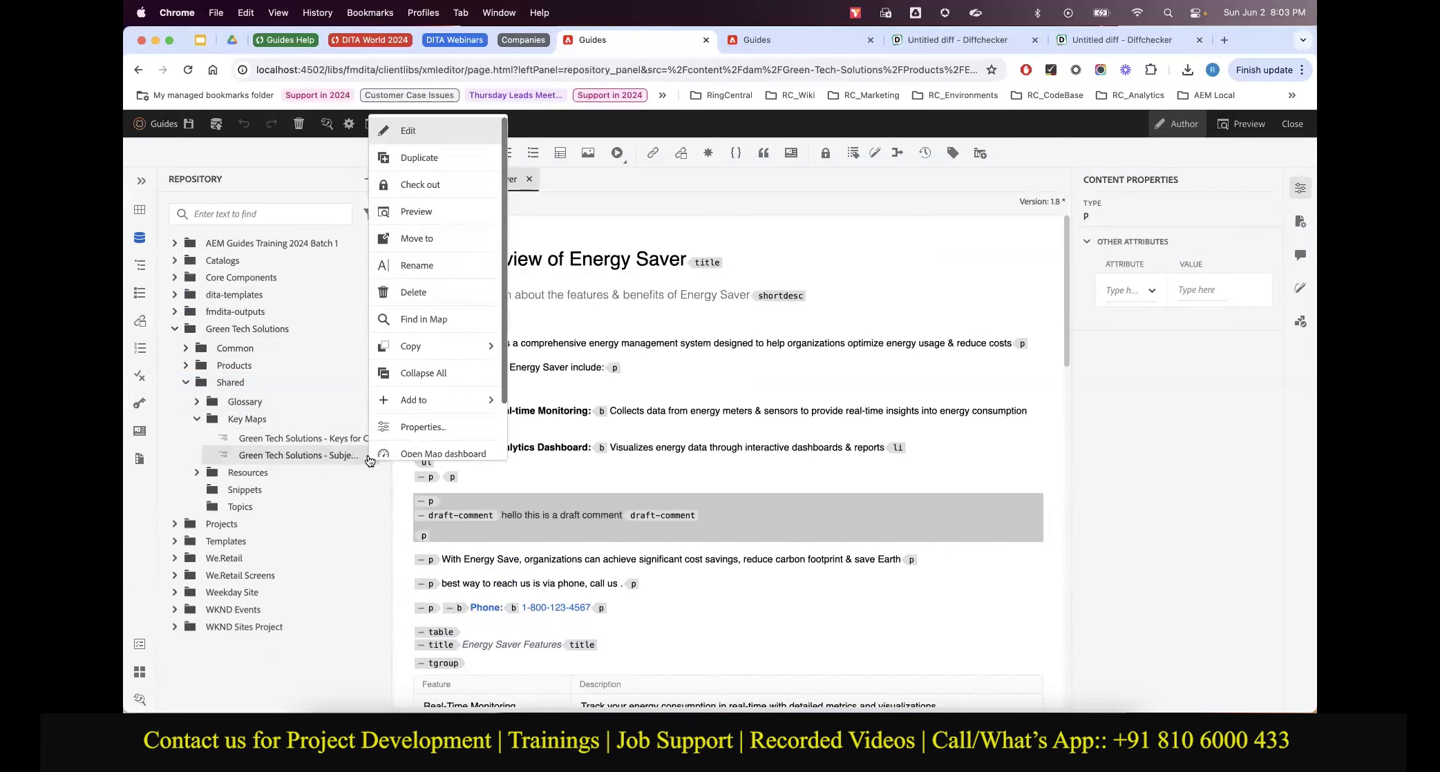
click(407, 128)
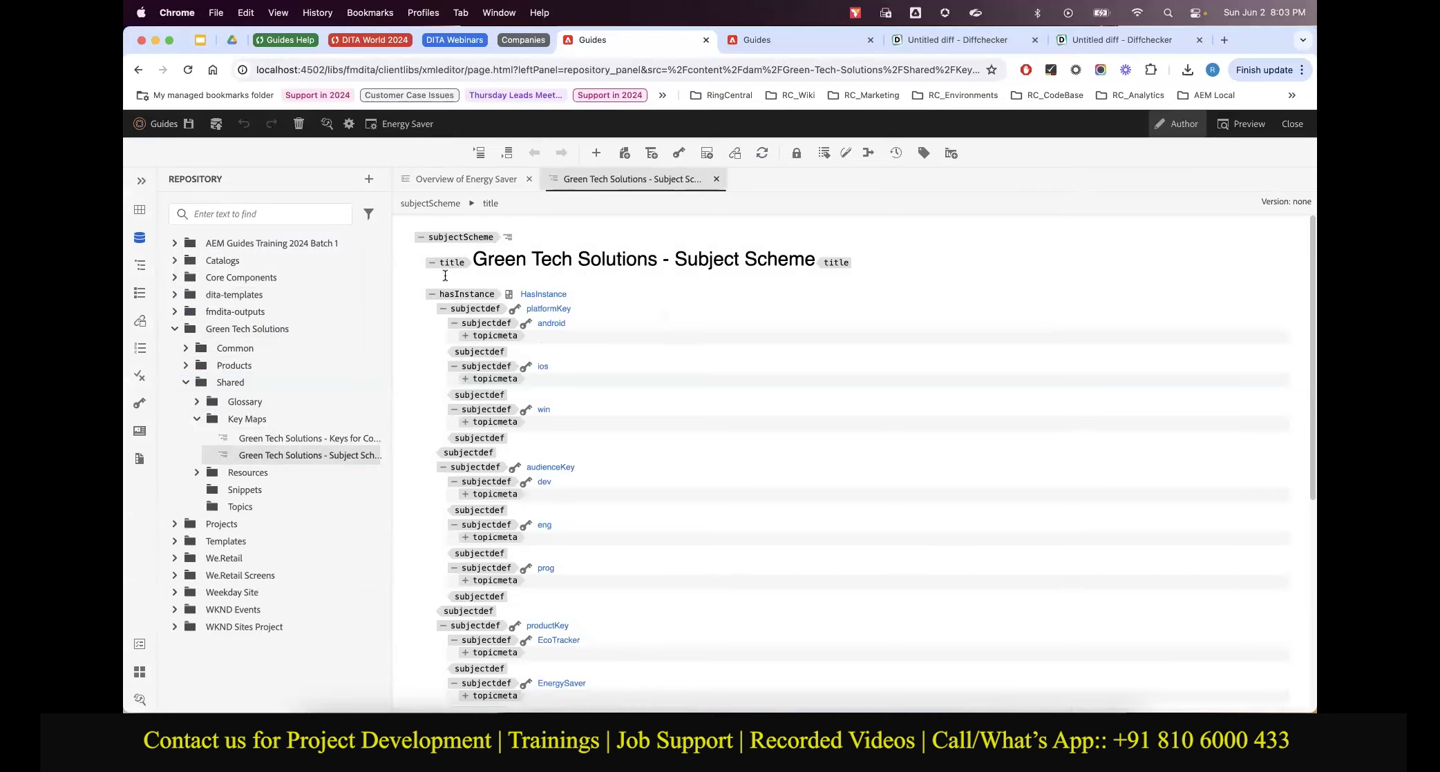
Examine the subject scheme's platformKey, audienceKey and productKey definitions, its enumeration definitions and its map references in the authoring view
click(432, 294)
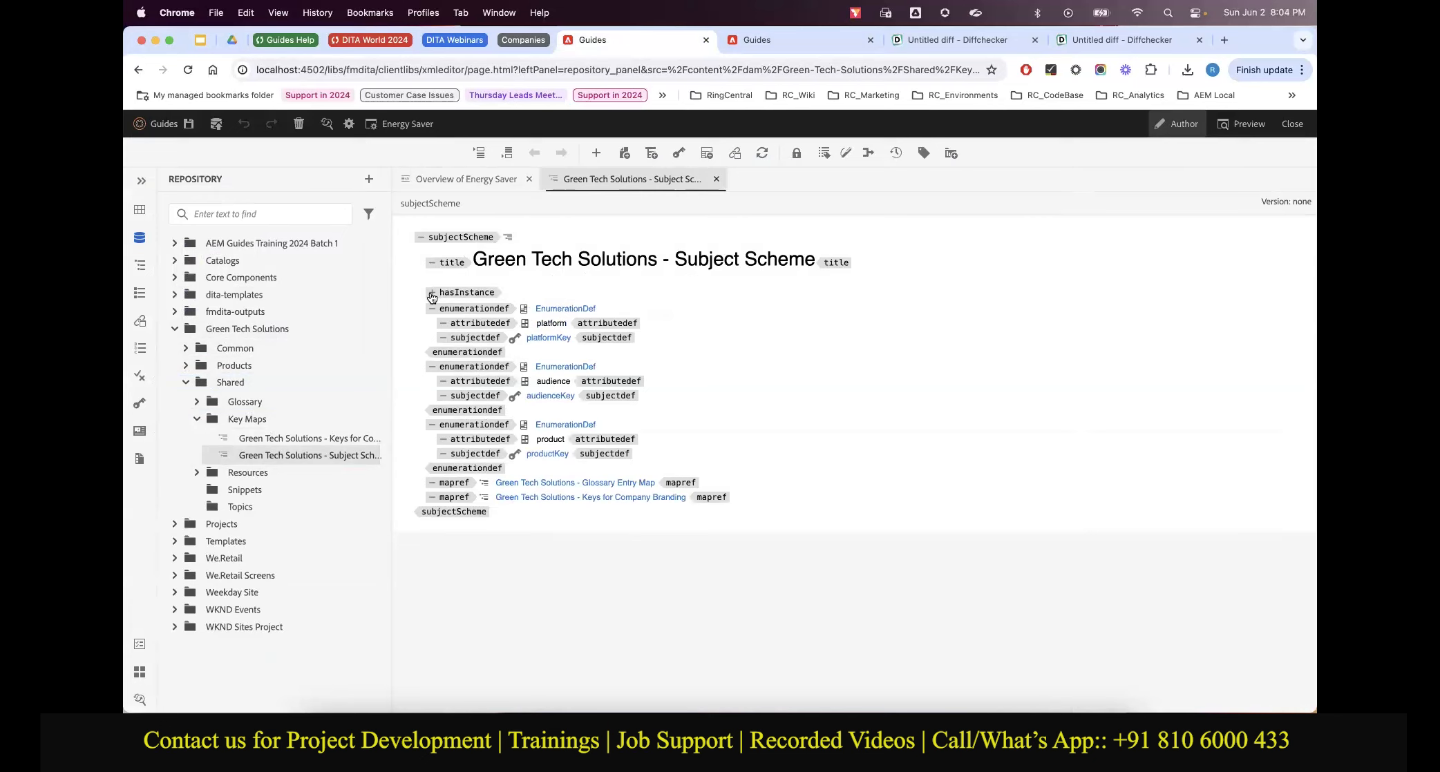
click(432, 294)
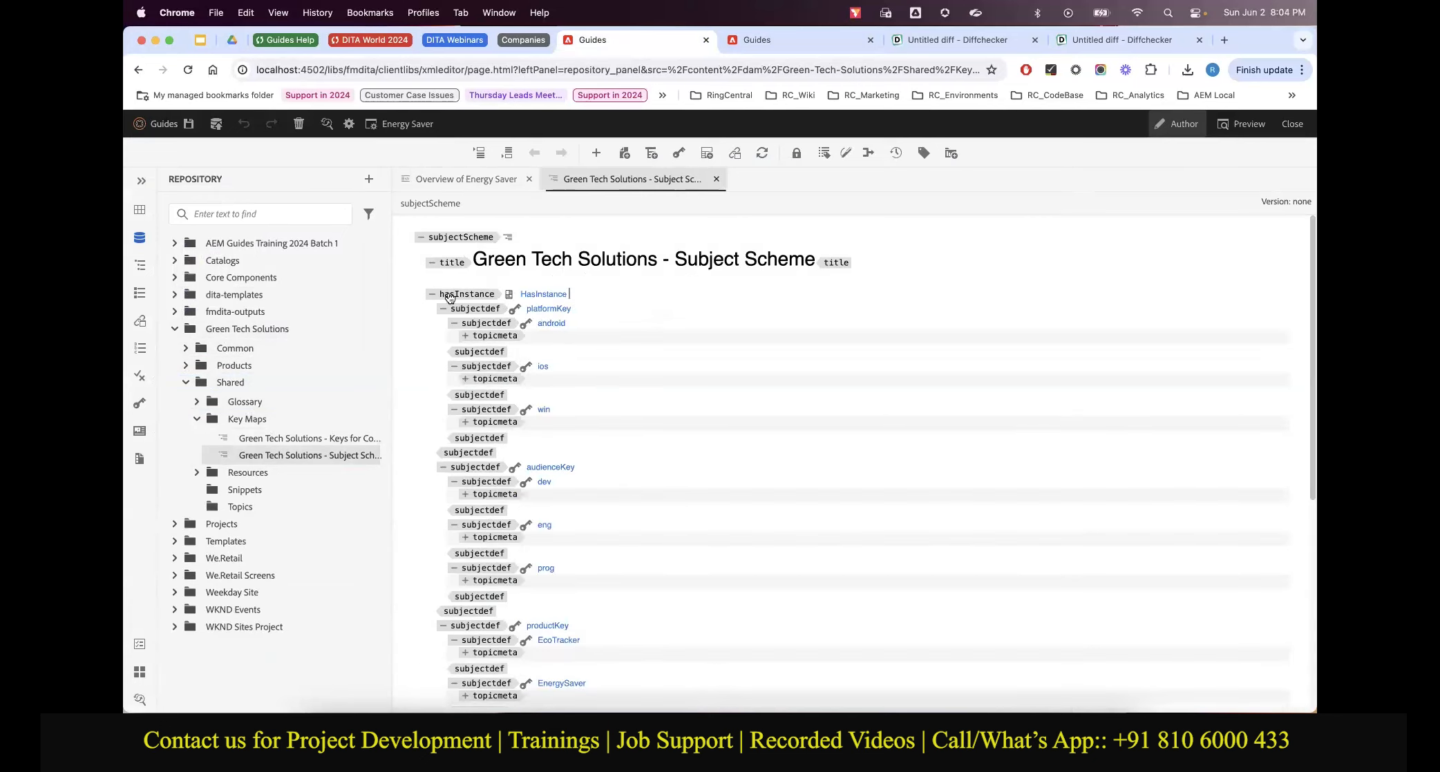
click(544, 324)
scroll(541, 500, down, 3)
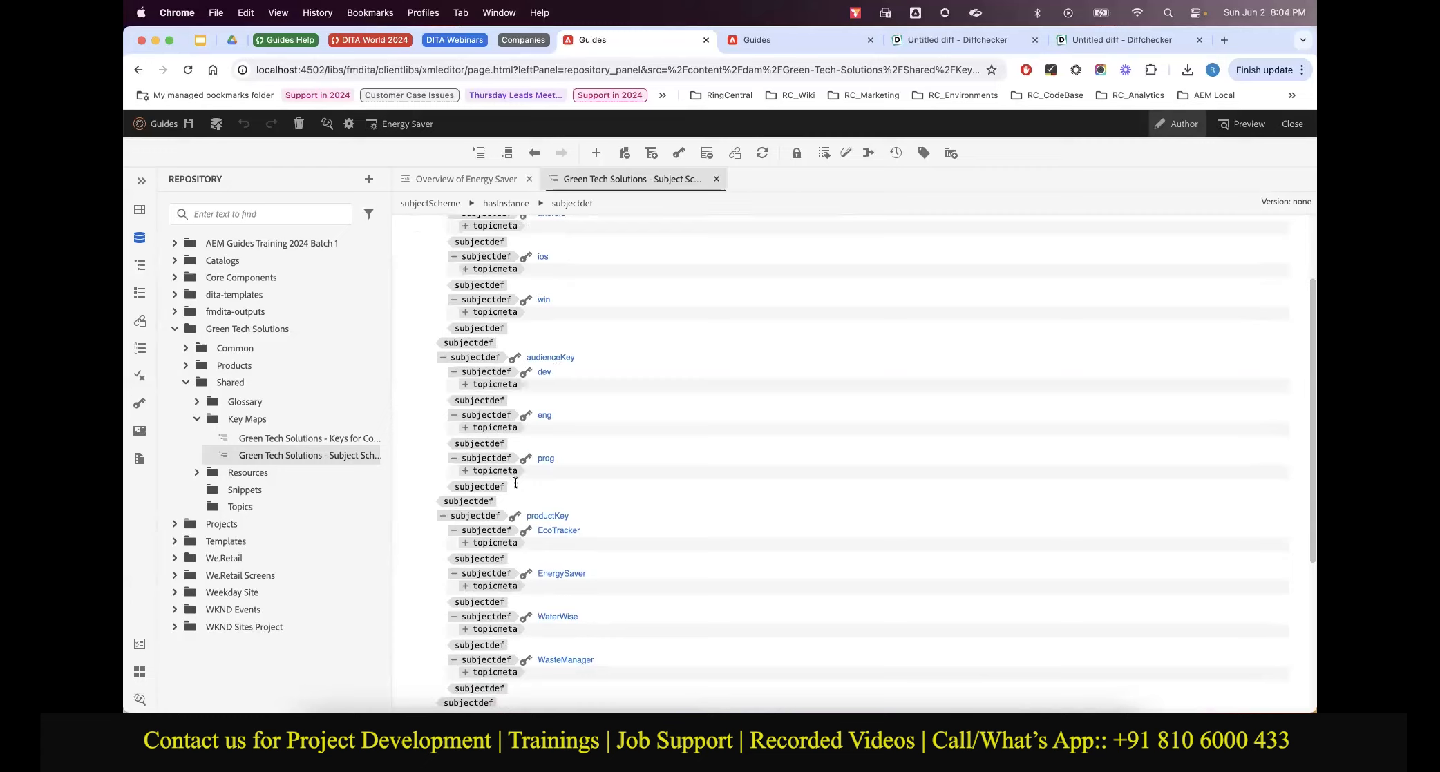
drag(393, 337, 609, 406)
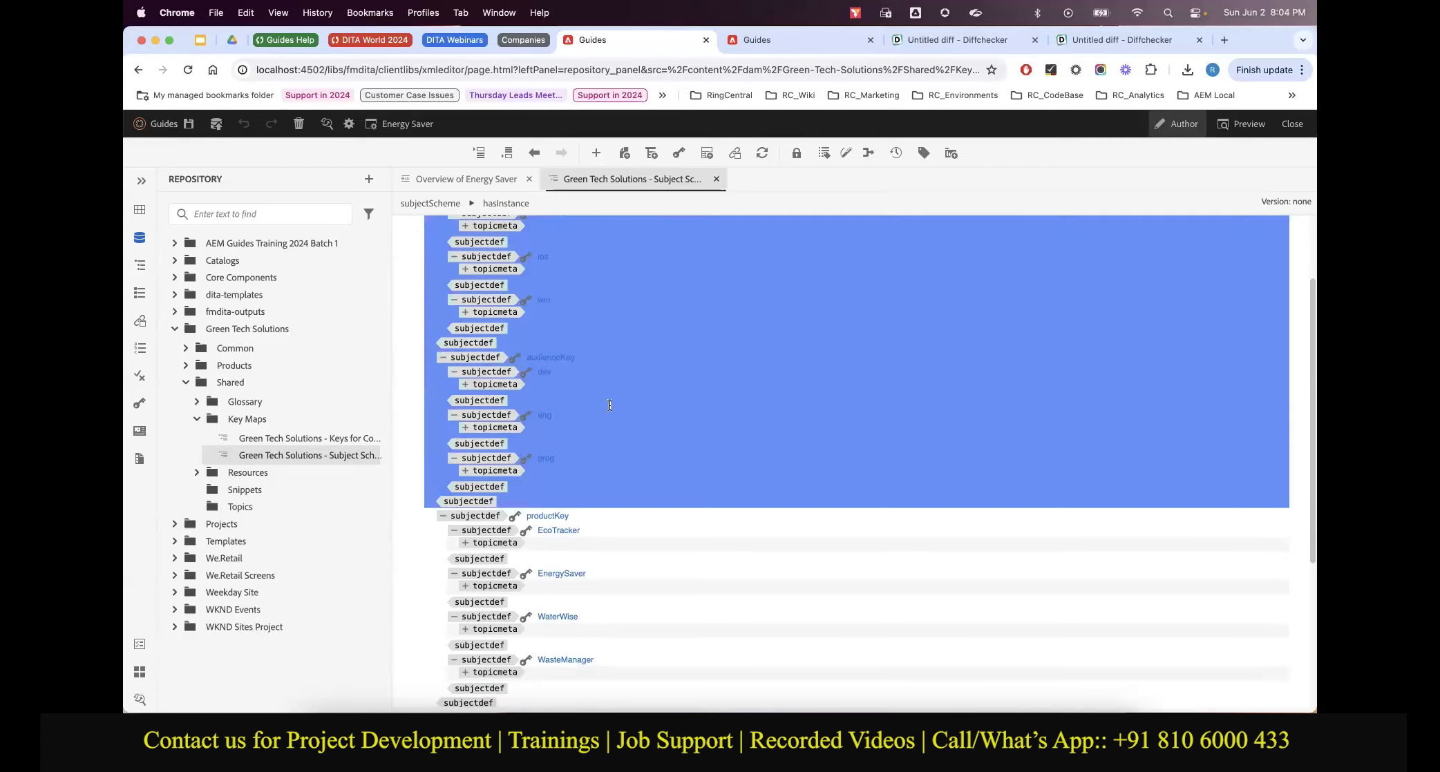
click(626, 449)
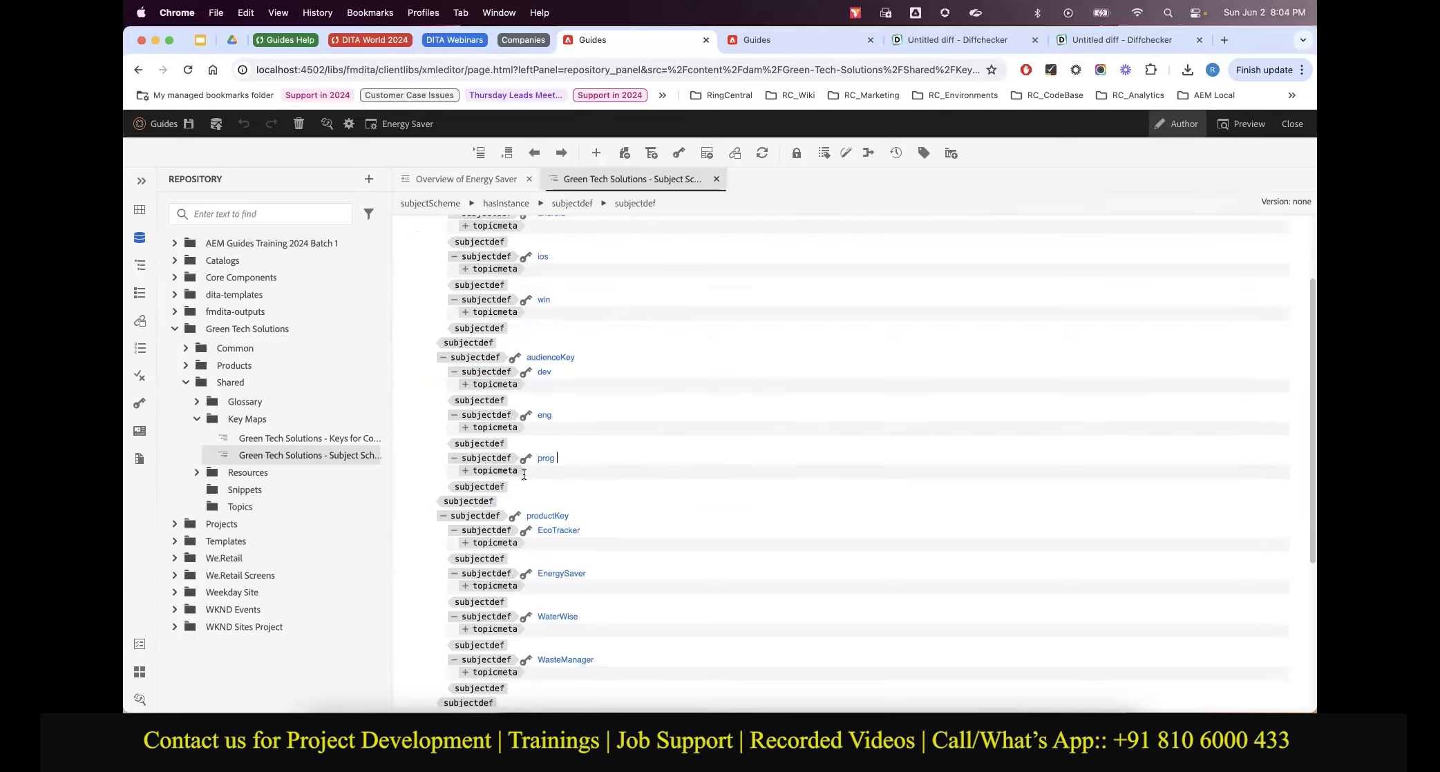
scroll(522, 497, down, 3)
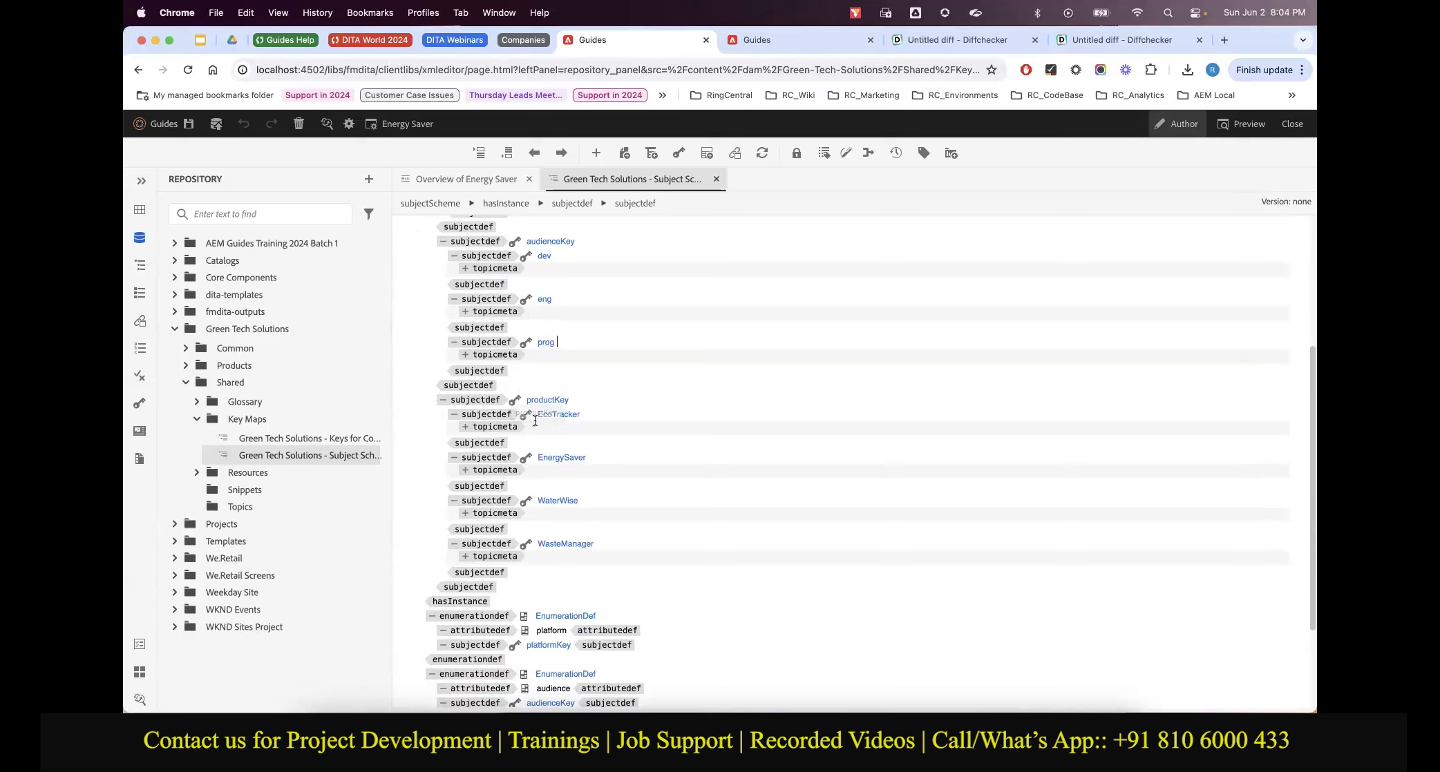
scroll(547, 549, down, 2)
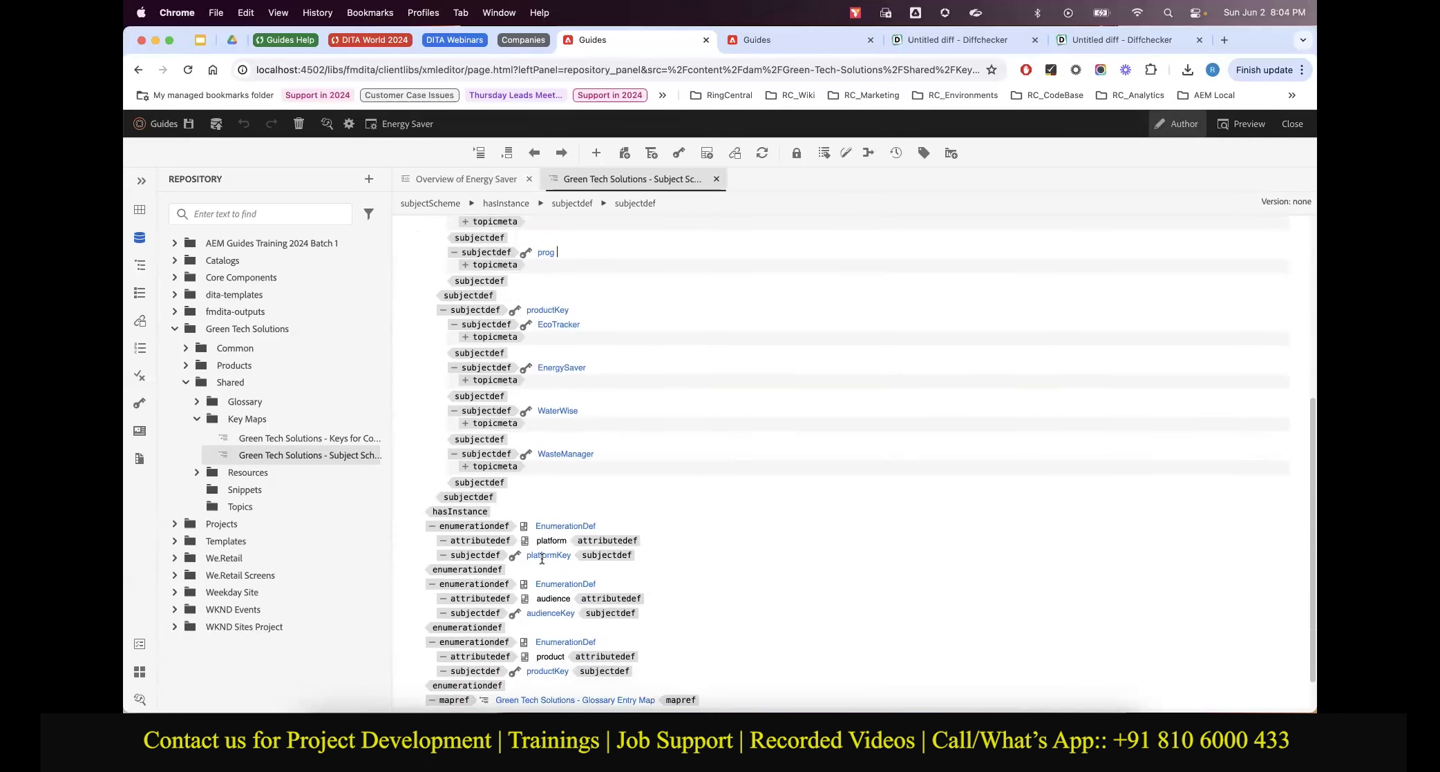
scroll(539, 576, down, 1)
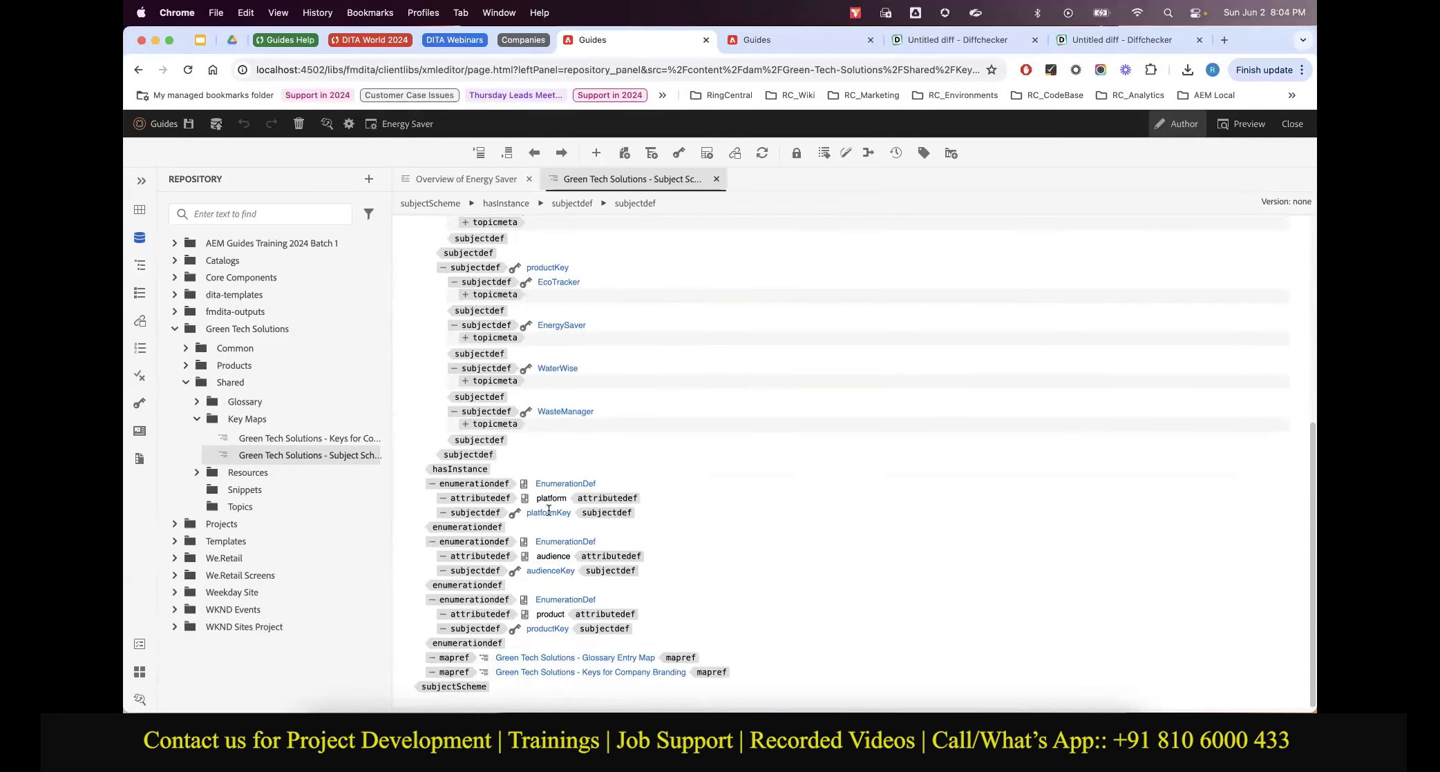
scroll(556, 374, up, 8)
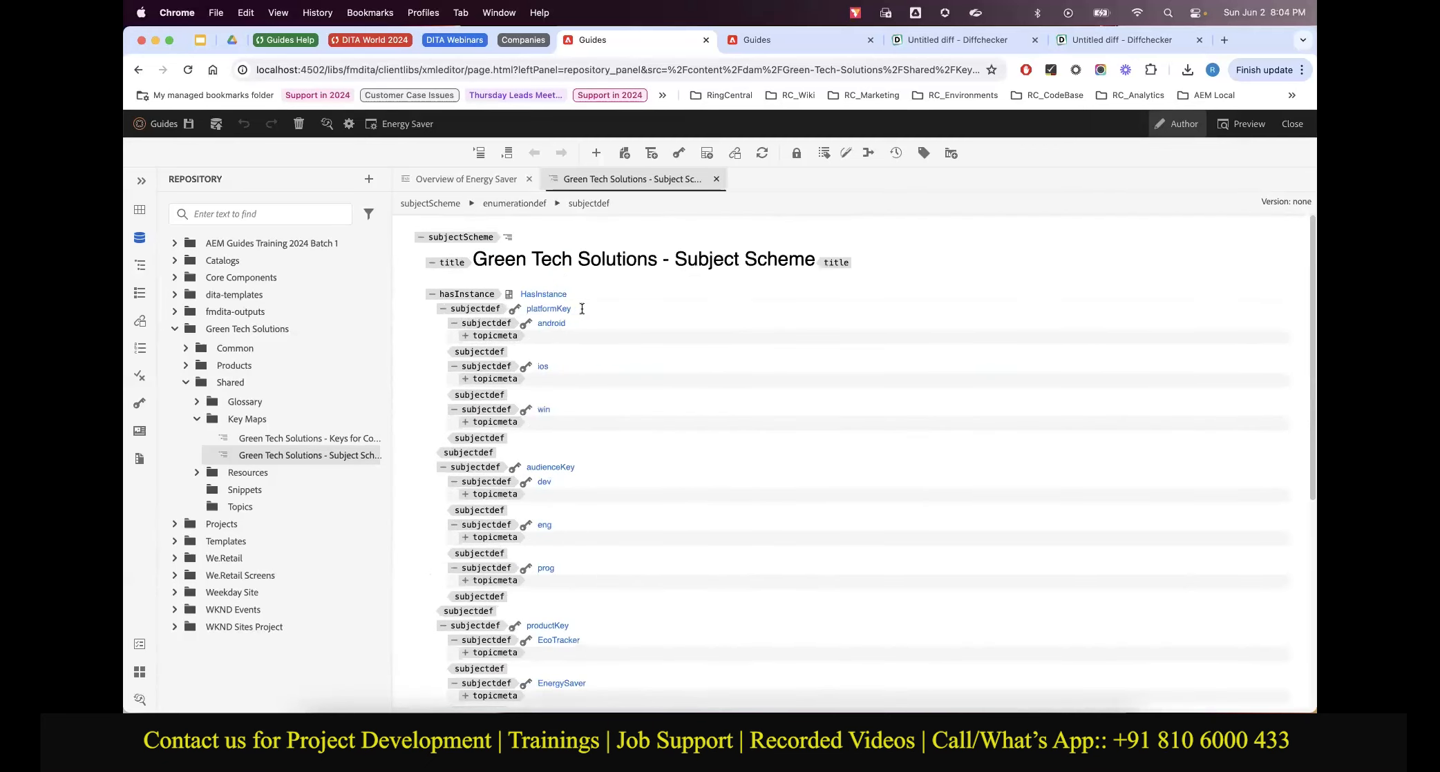
Select the platformKey subject definition and change the folder profile to Global Profile
click(520, 307)
click(371, 124)
click(588, 390)
click(594, 434)
click(872, 527)
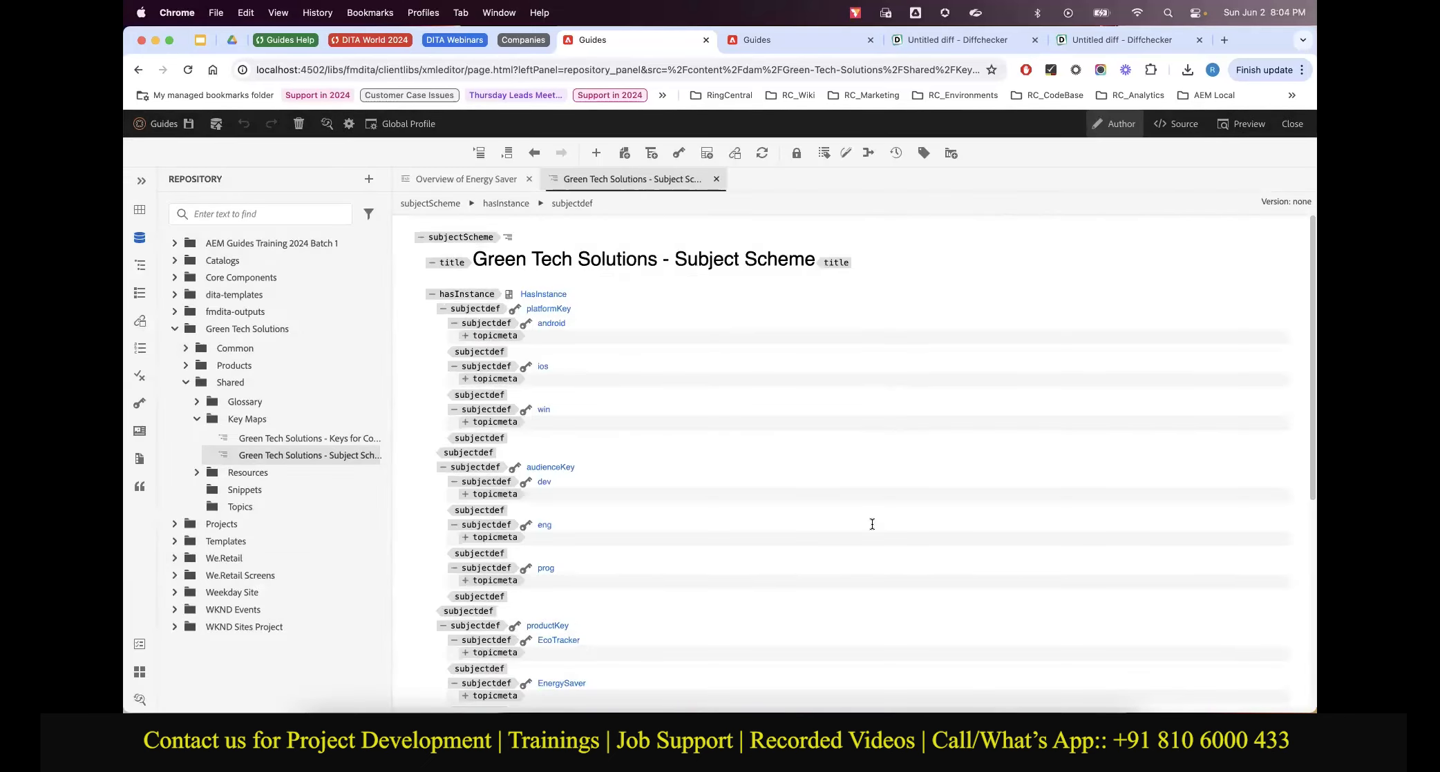
Show the subject scheme's XML source and examine the platformKey and audienceKey subject definitions inside hasInstance
click(1175, 124)
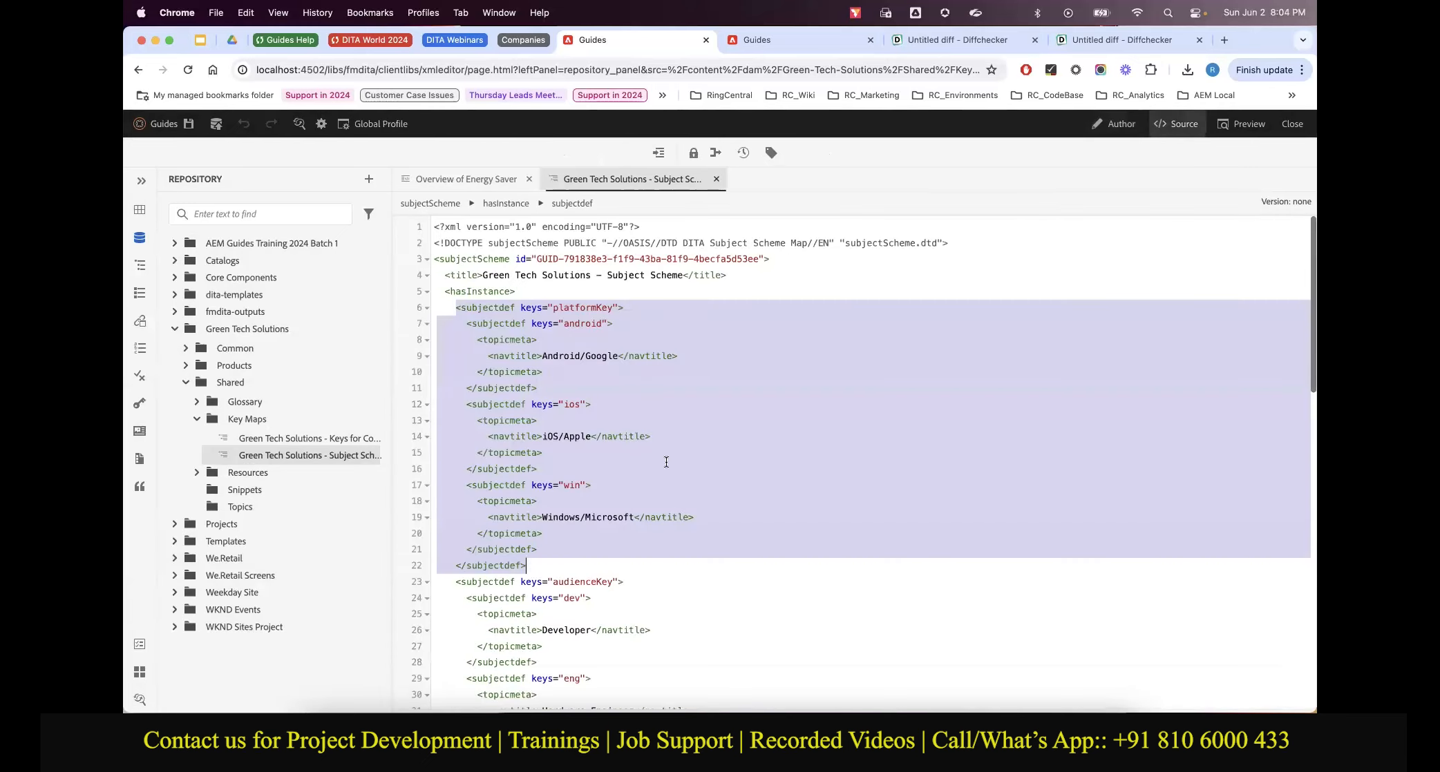
click(563, 497)
scroll(574, 345, down, 1)
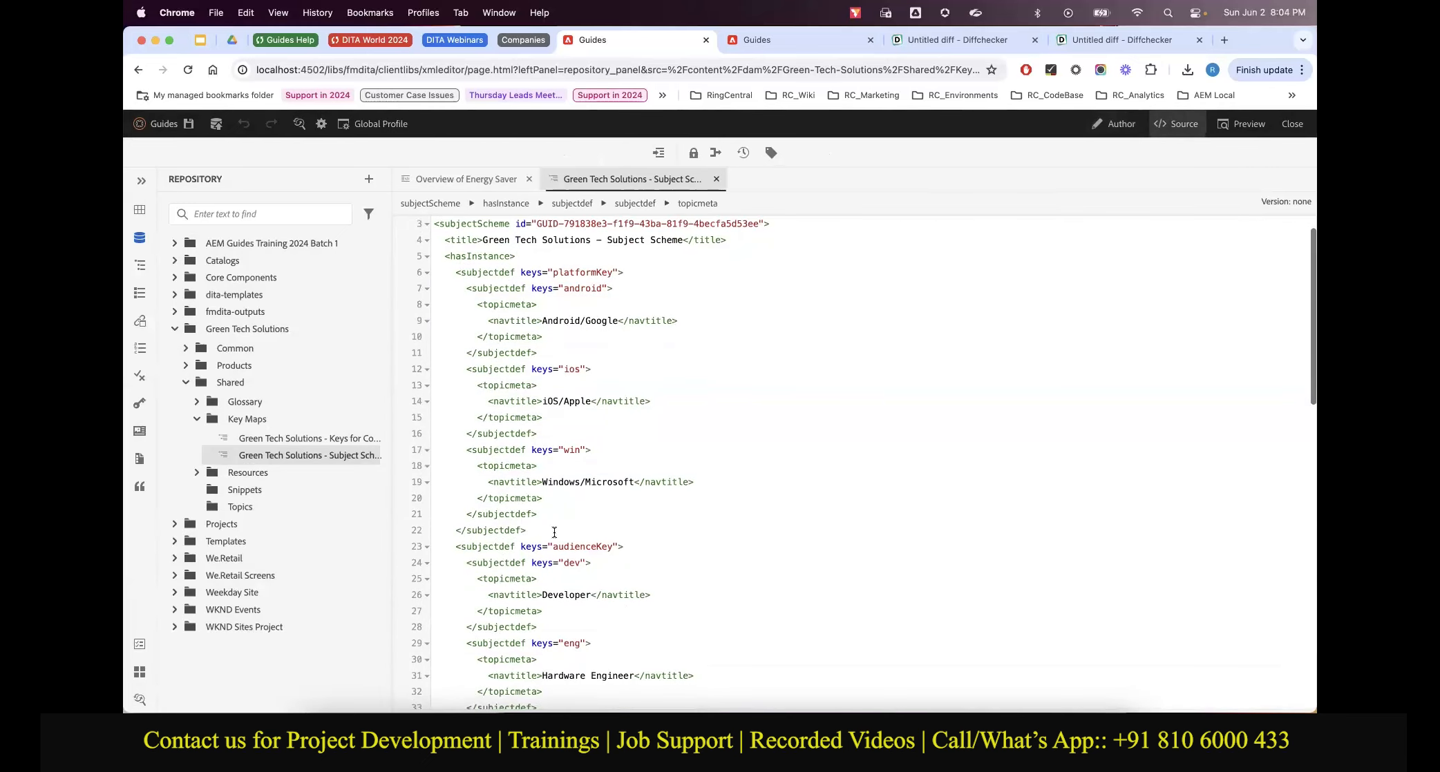
scroll(554, 532, down, 3)
drag(556, 452, 613, 453)
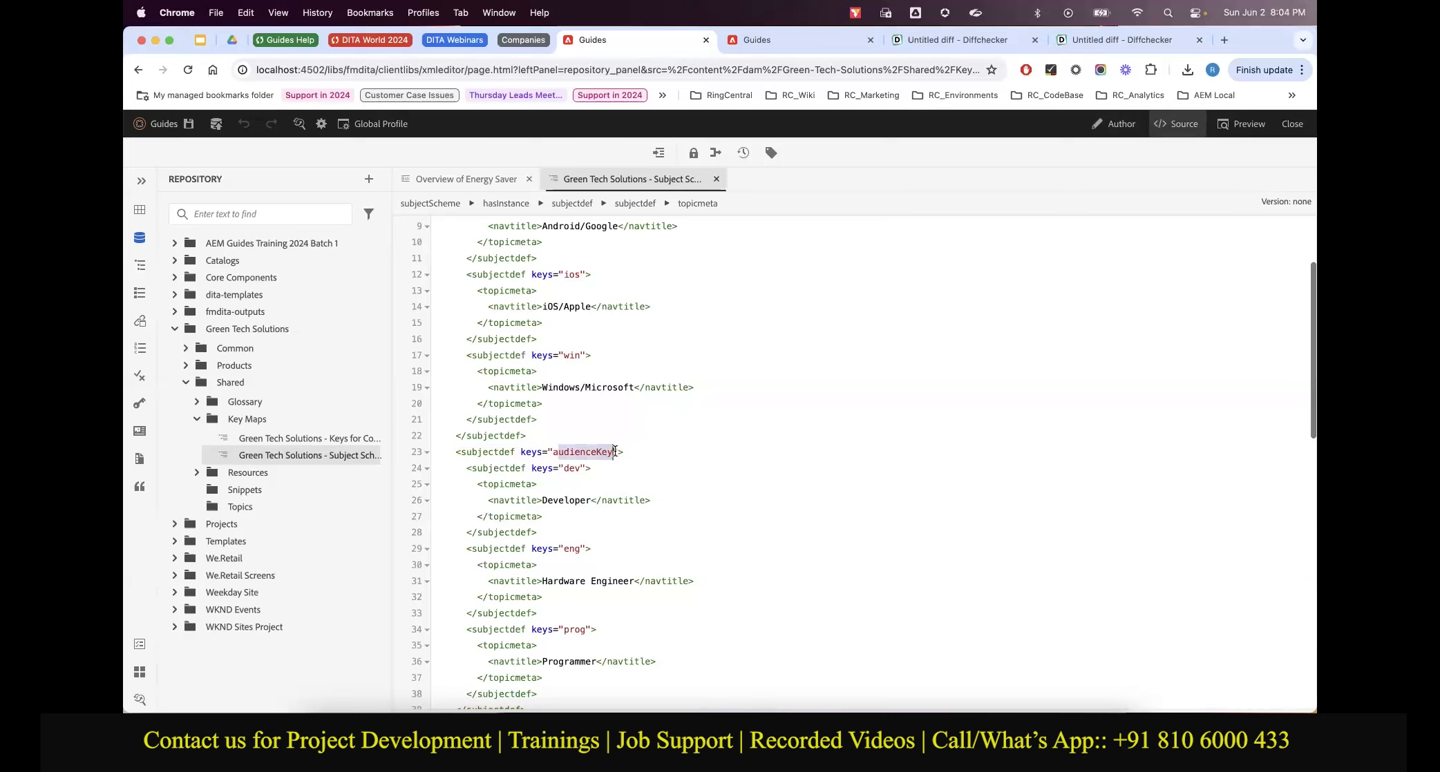
scroll(570, 453, down, 8)
click(571, 446)
Examine the source's enumeration definitions, focusing on how the platform attribute is bound to platformKey
scroll(563, 494, down, 9)
scroll(561, 497, down, 5)
drag(552, 375, 416, 369)
double_click(588, 358)
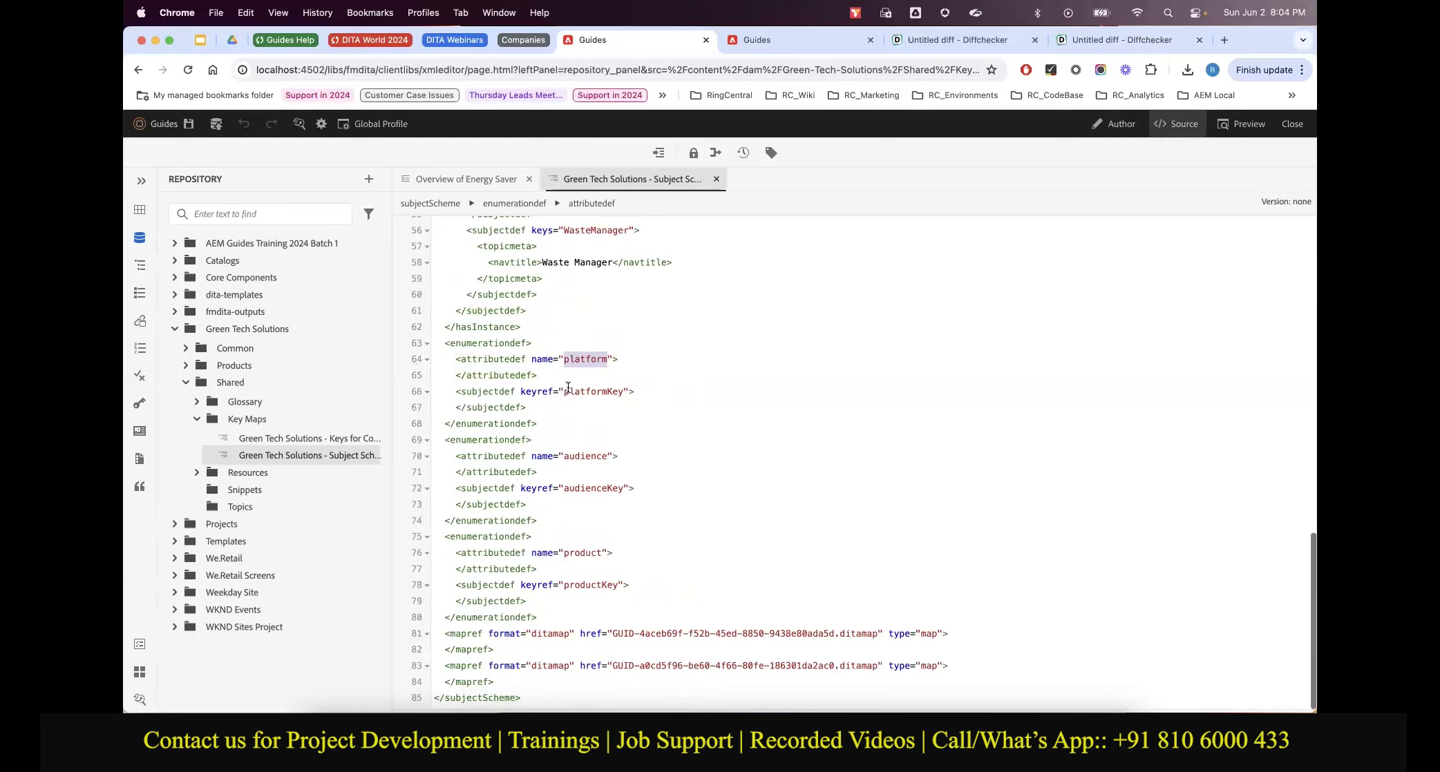
drag(565, 392, 624, 392)
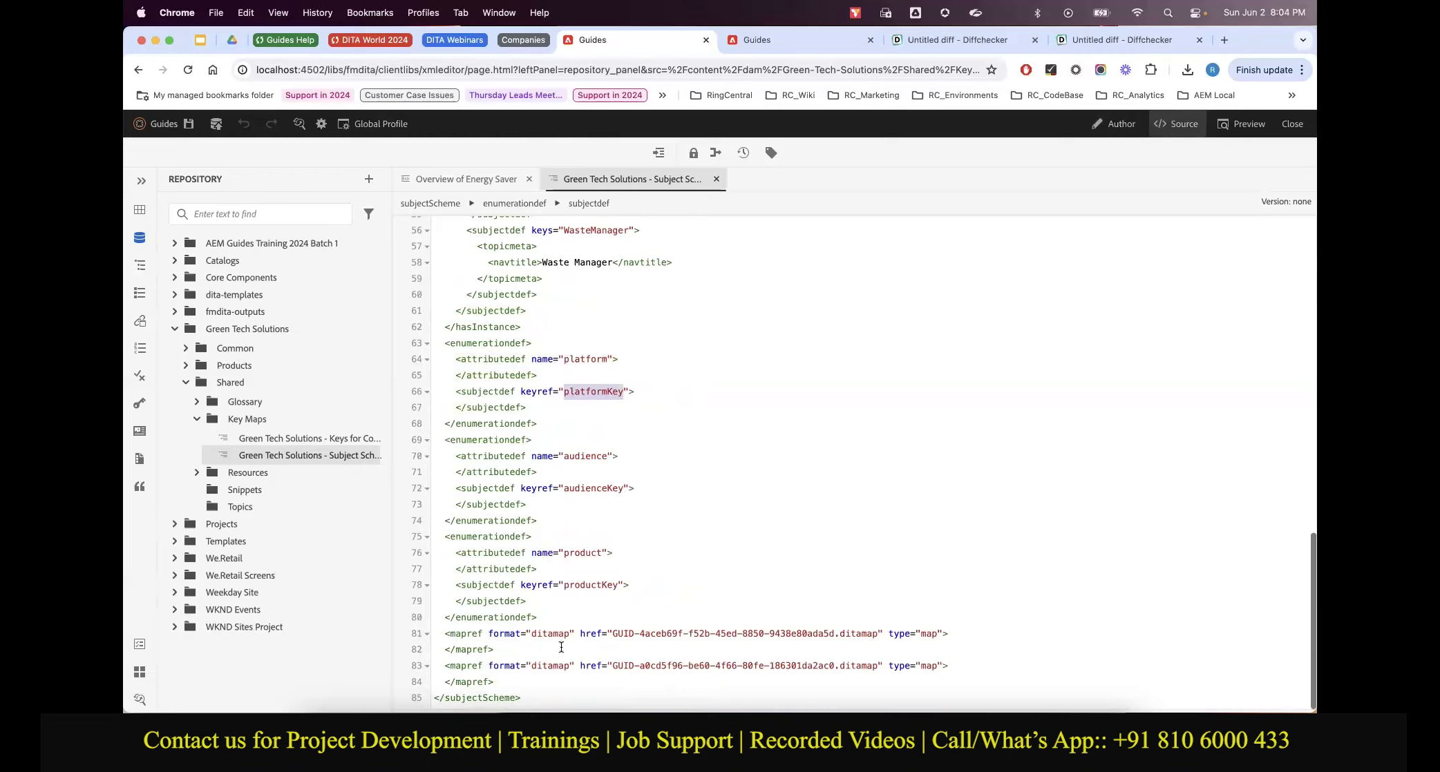
scroll(544, 244, up, 15)
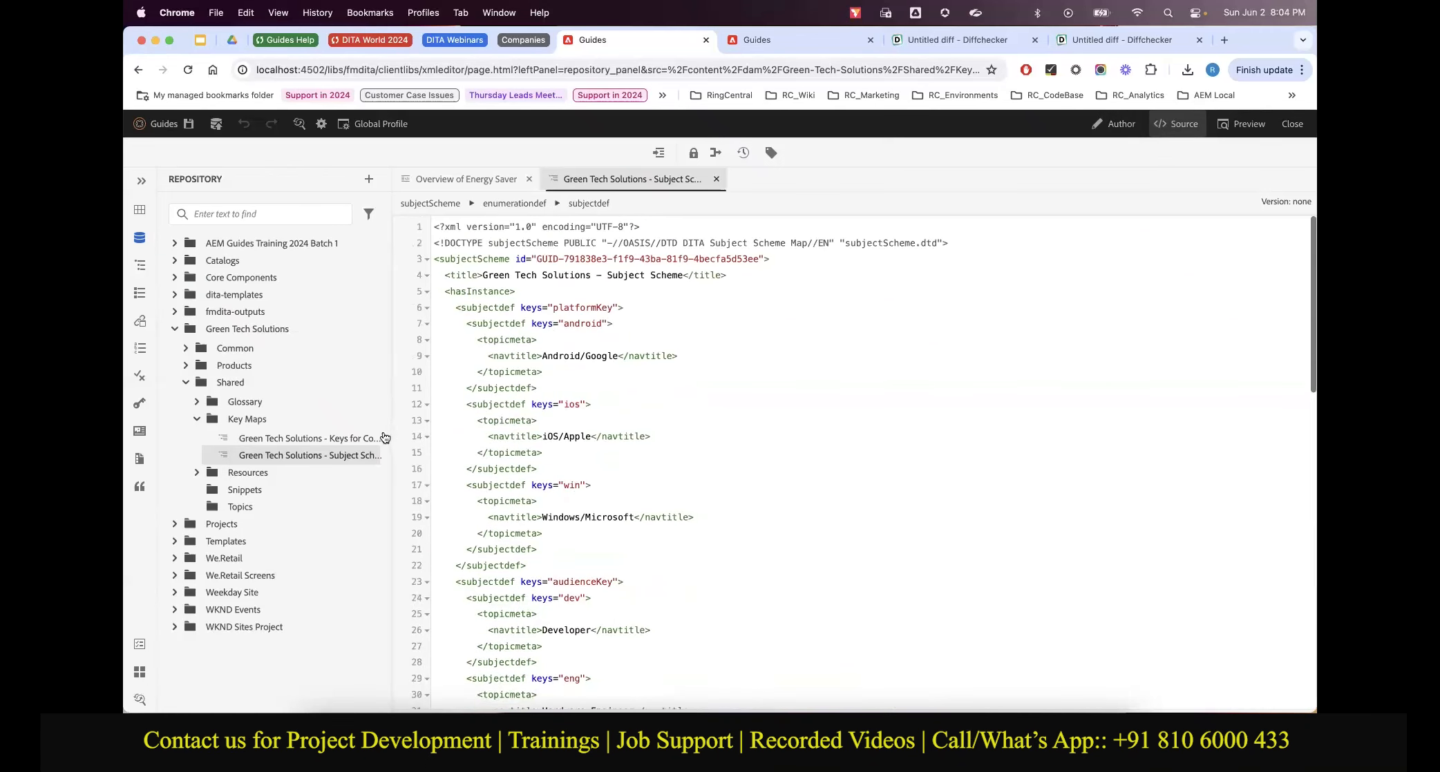
Review the subject scheme's XML source through to its enumeration definitions and map references, and return to the authoring view
scroll(582, 579, down, 15)
scroll(576, 456, up, 15)
scroll(562, 419, down, 15)
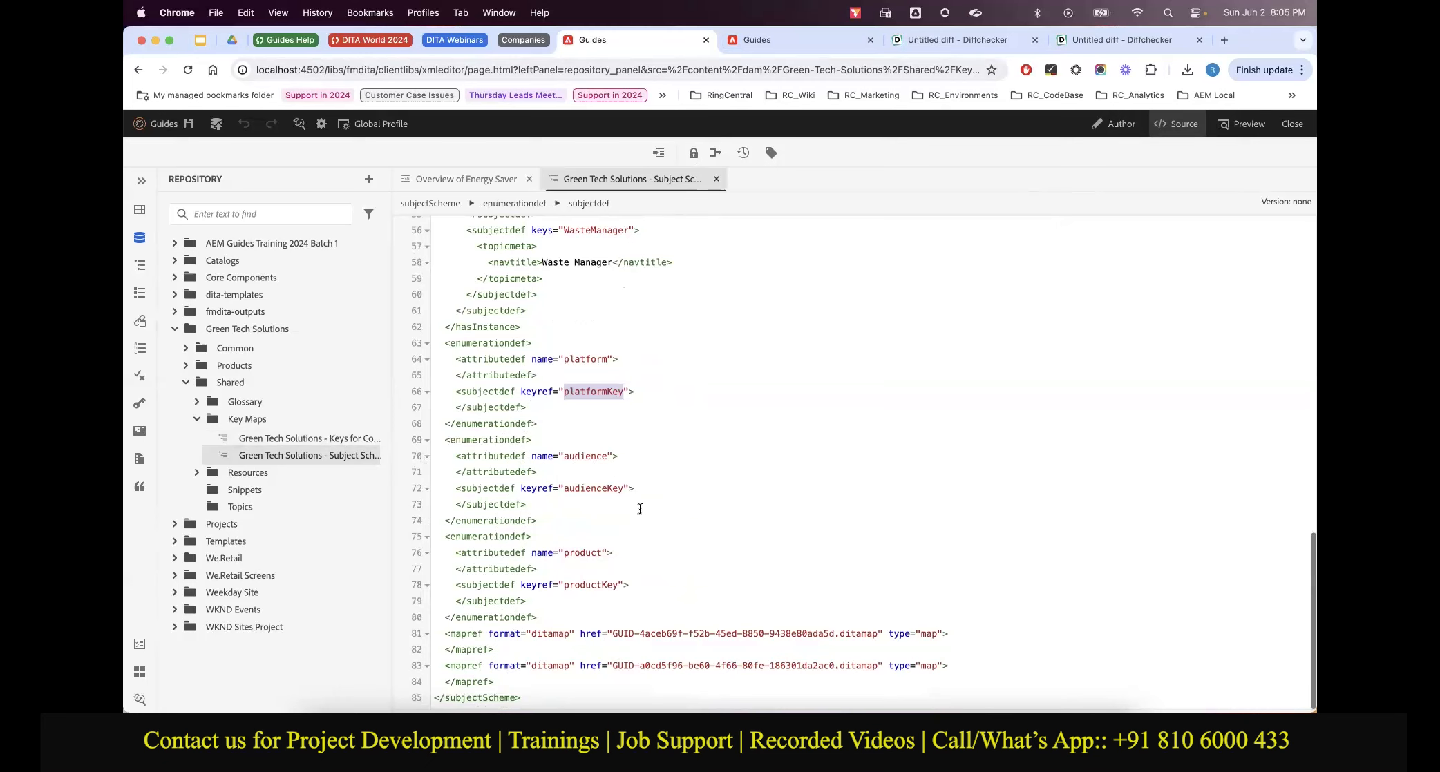
click(1114, 124)
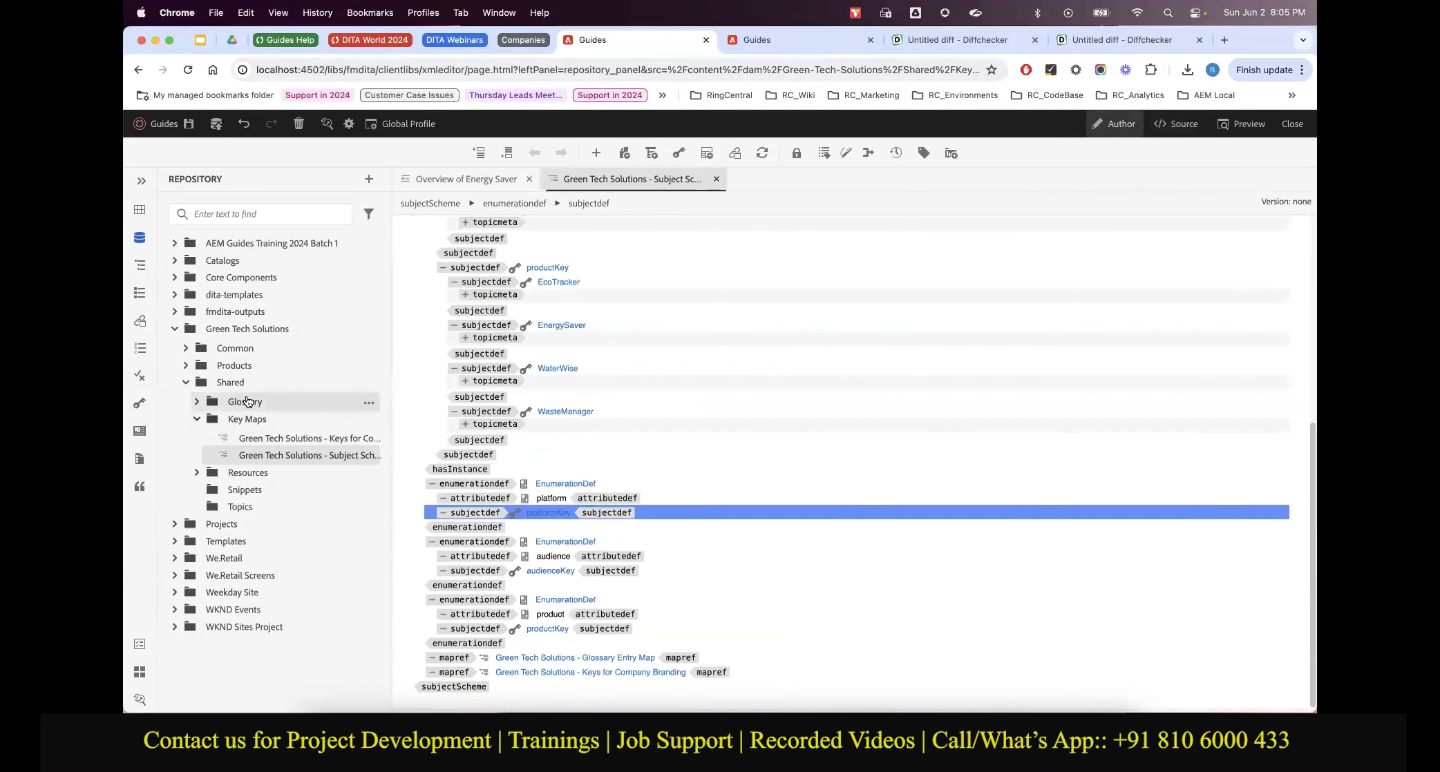
Expand Products > Energy Saver > Topics in the repository and try to open the Using Energy Saver topic for editing
click(185, 365)
click(207, 438)
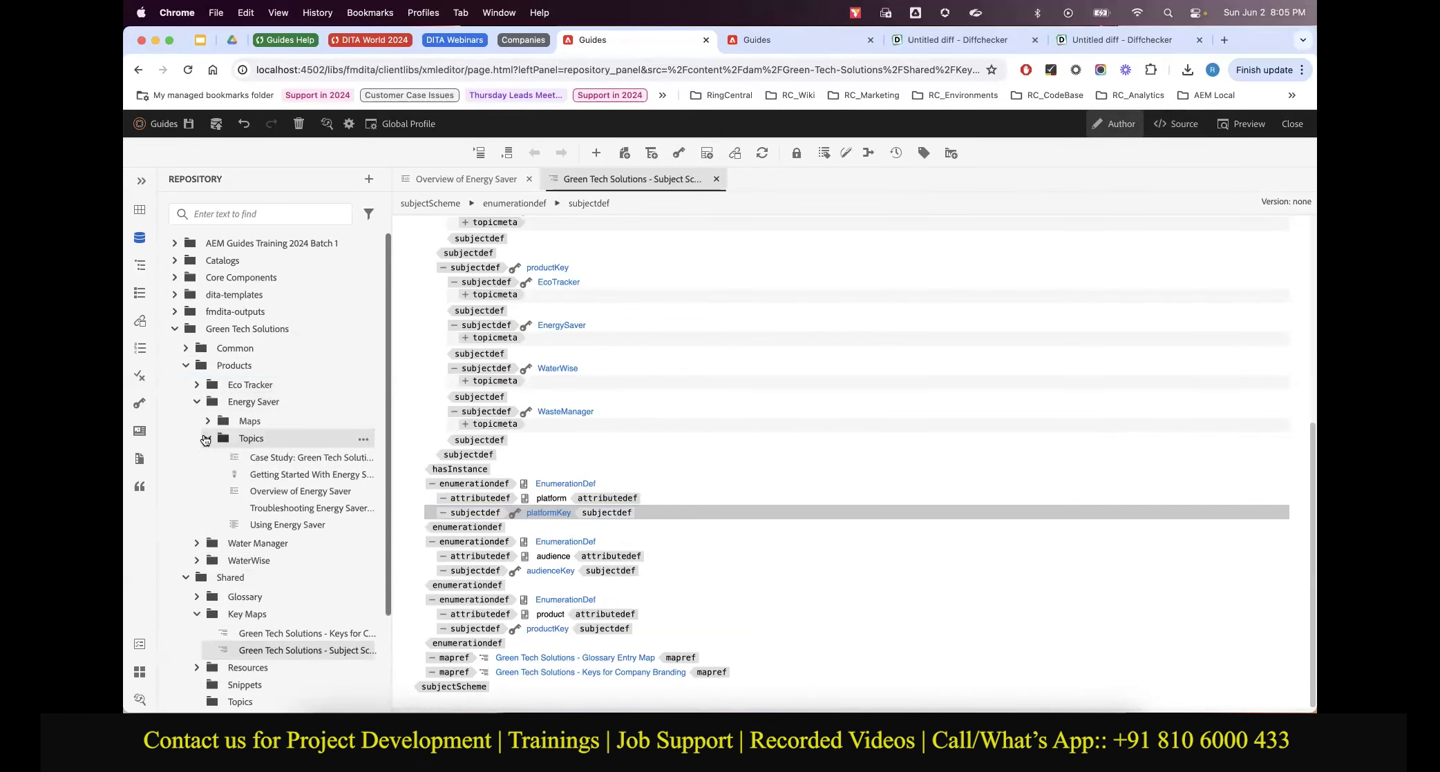
click(370, 528)
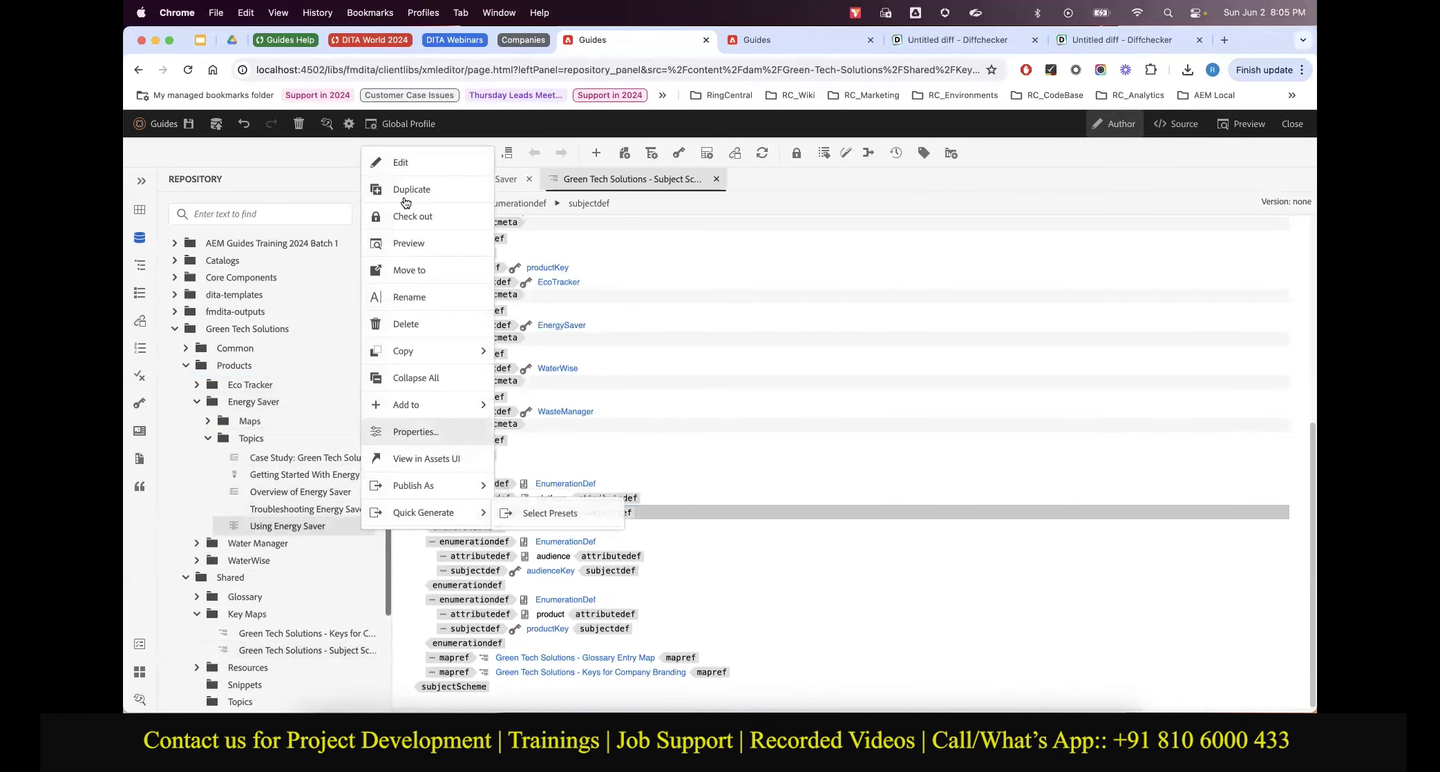
click(400, 162)
scroll(590, 449, down, 15)
scroll(590, 558, up, 4)
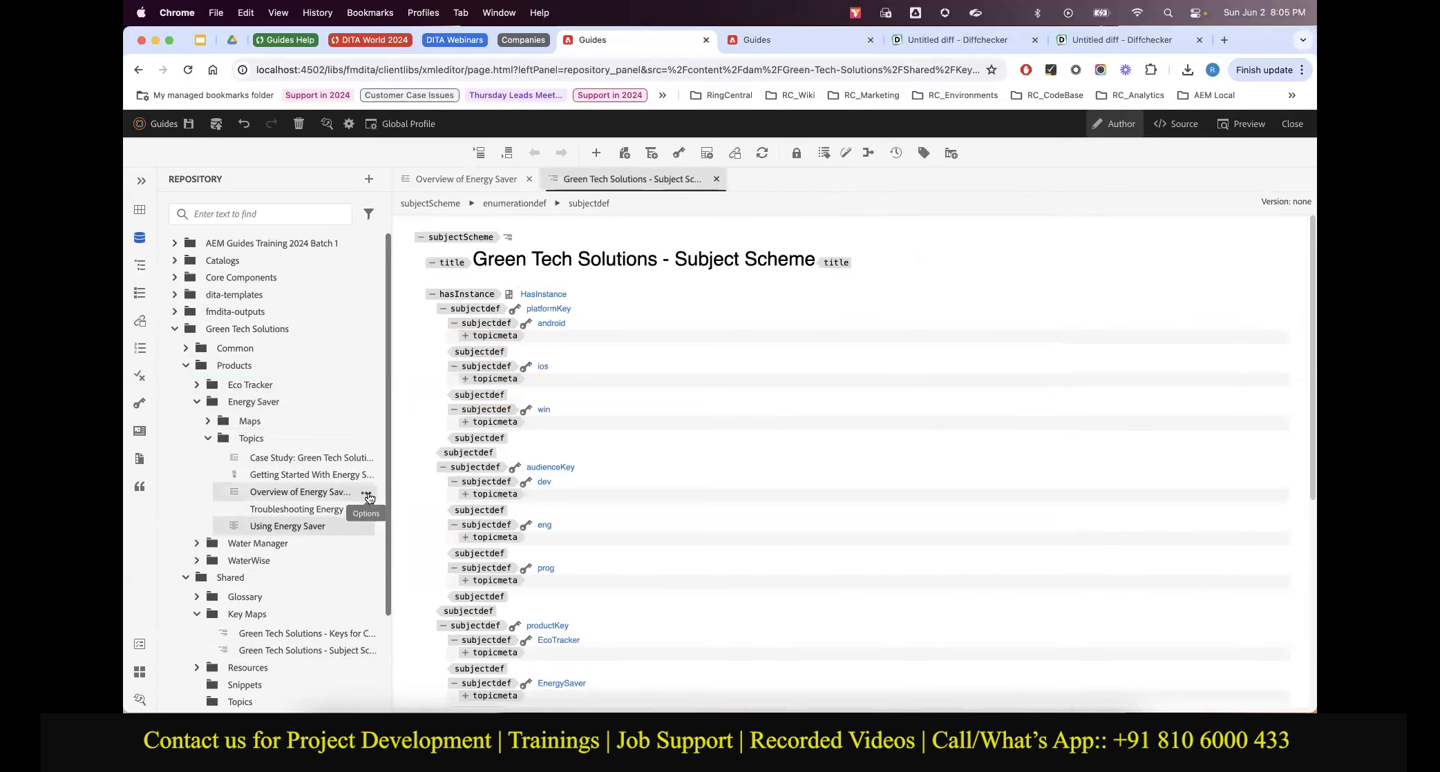
Open the Overview of Energy Saver topic for editing and look through its content
click(366, 493)
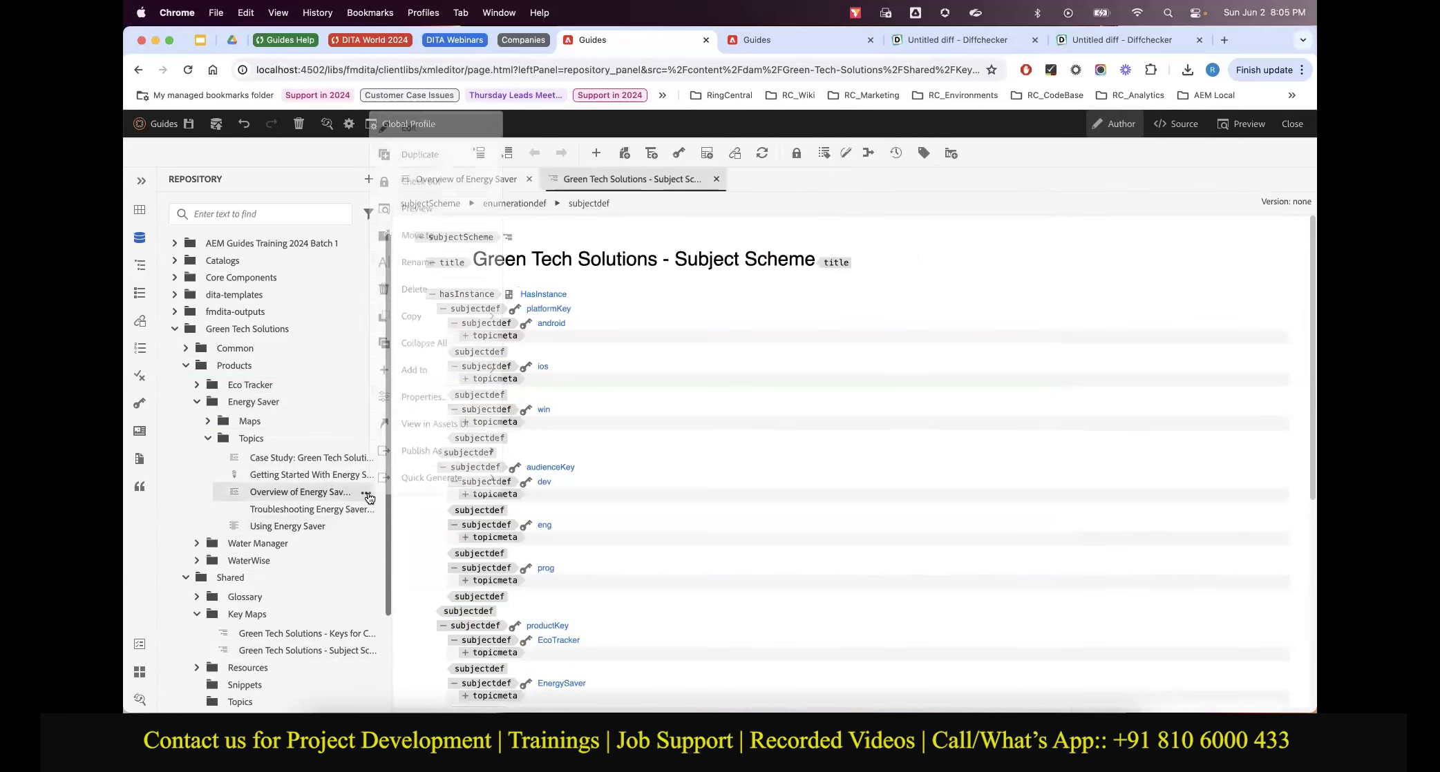
click(409, 129)
scroll(639, 506, down, 10)
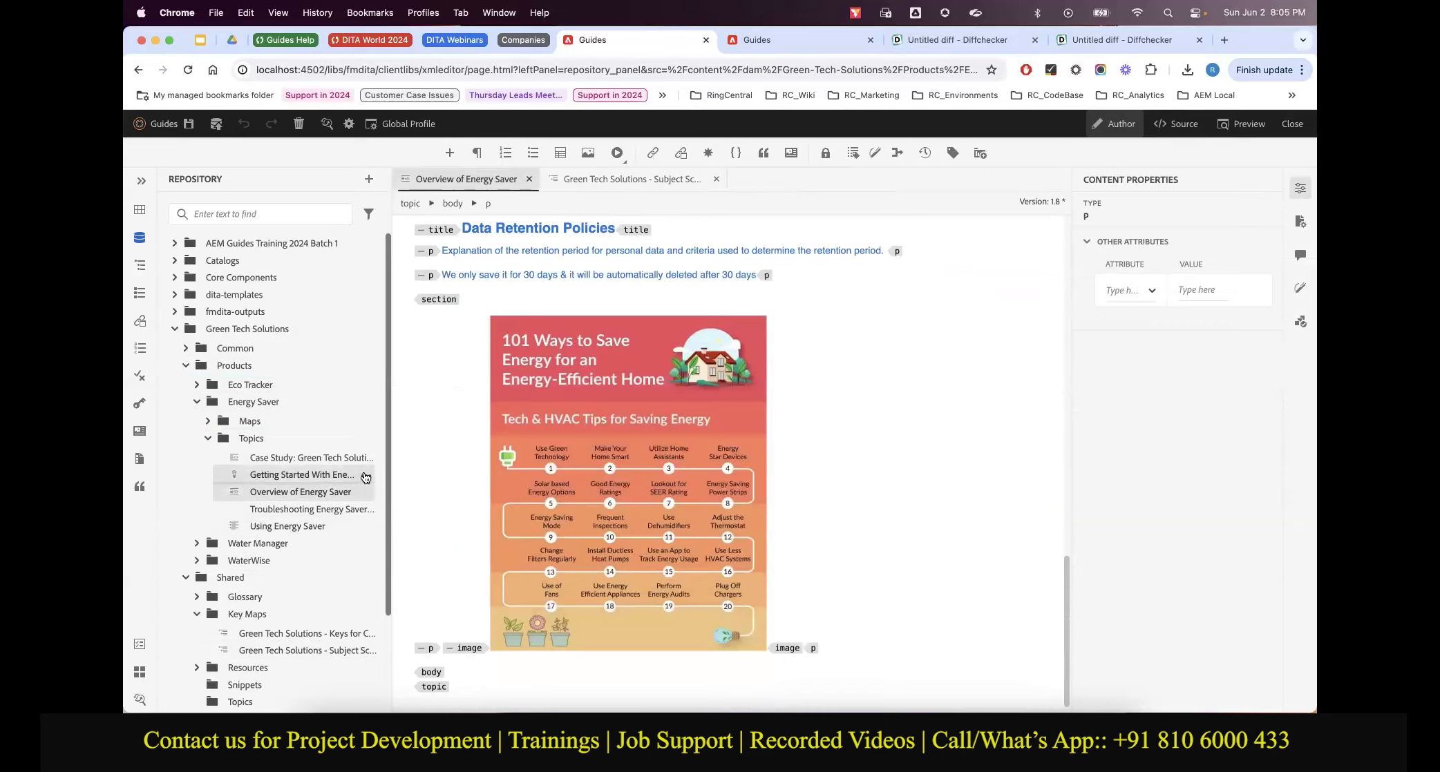
Open the Getting Started With Energy Saver topic for editing, save it and show its Installation for Windows section
click(366, 477)
click(421, 131)
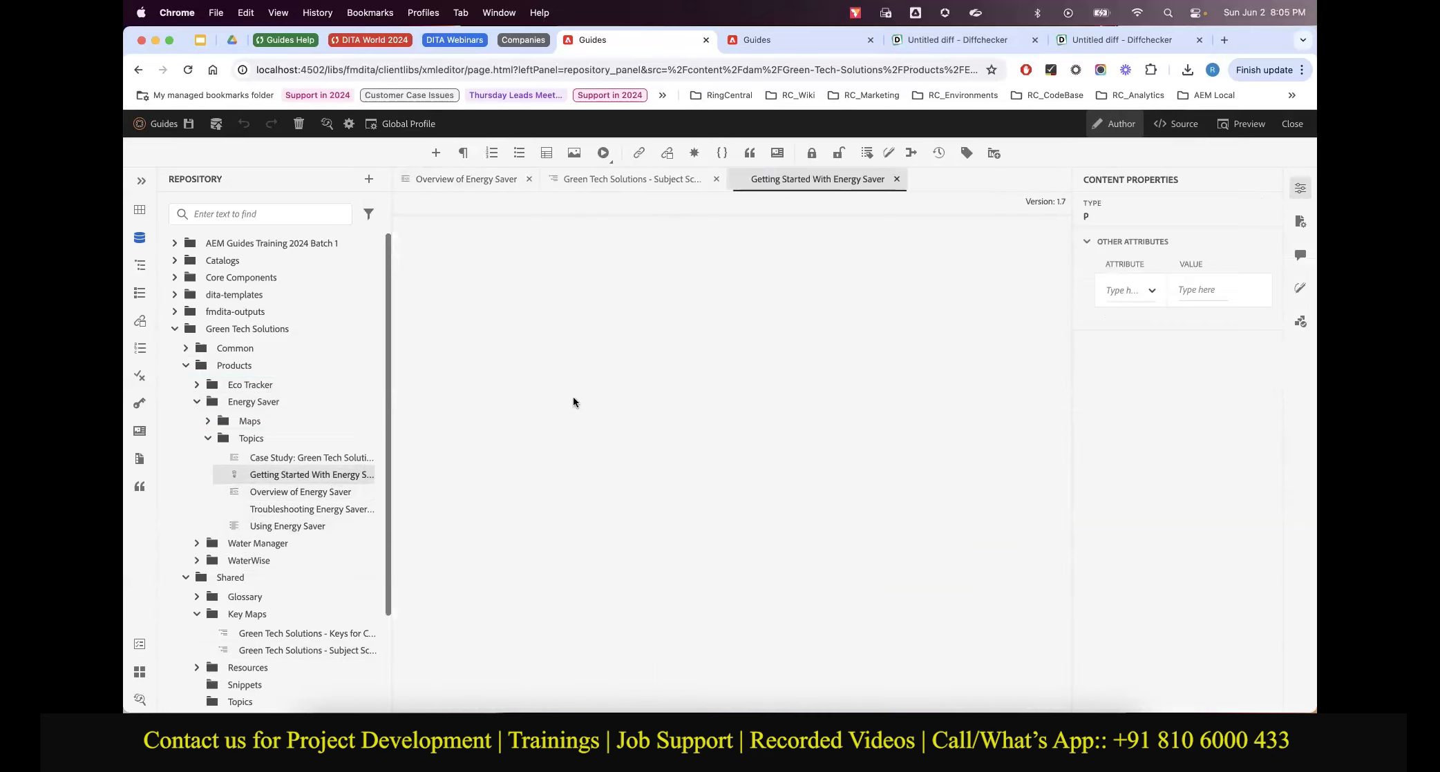
scroll(568, 407, down, 10)
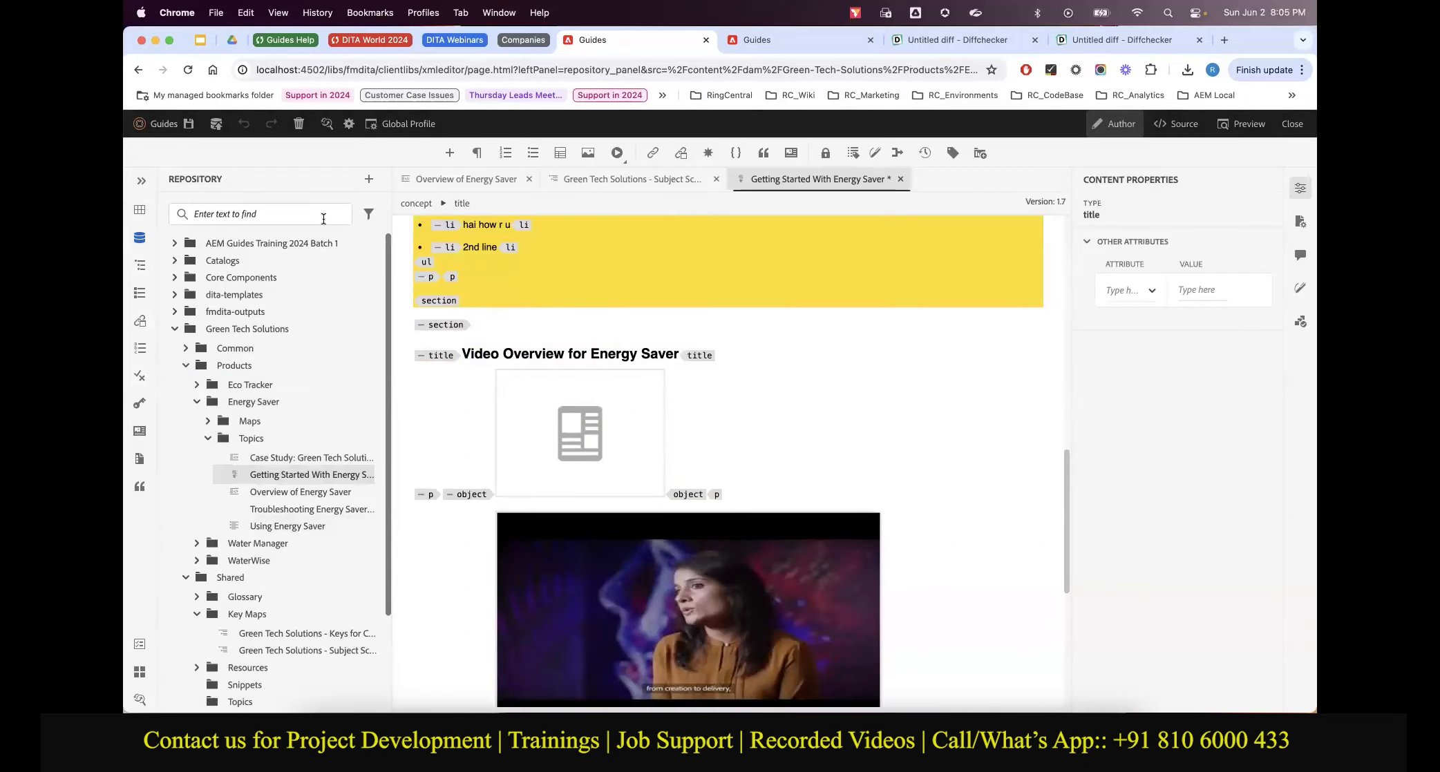
click(185, 126)
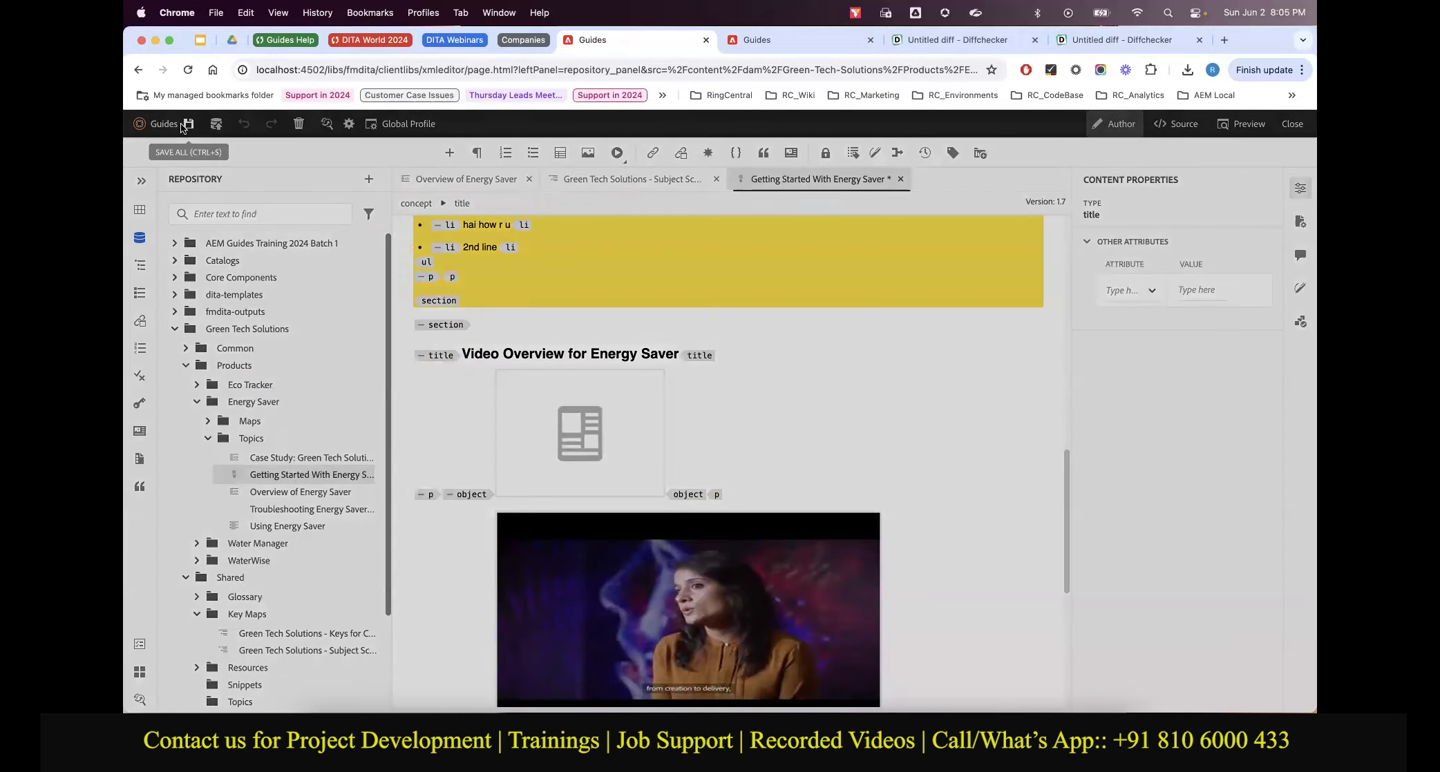
scroll(733, 409, up, 3)
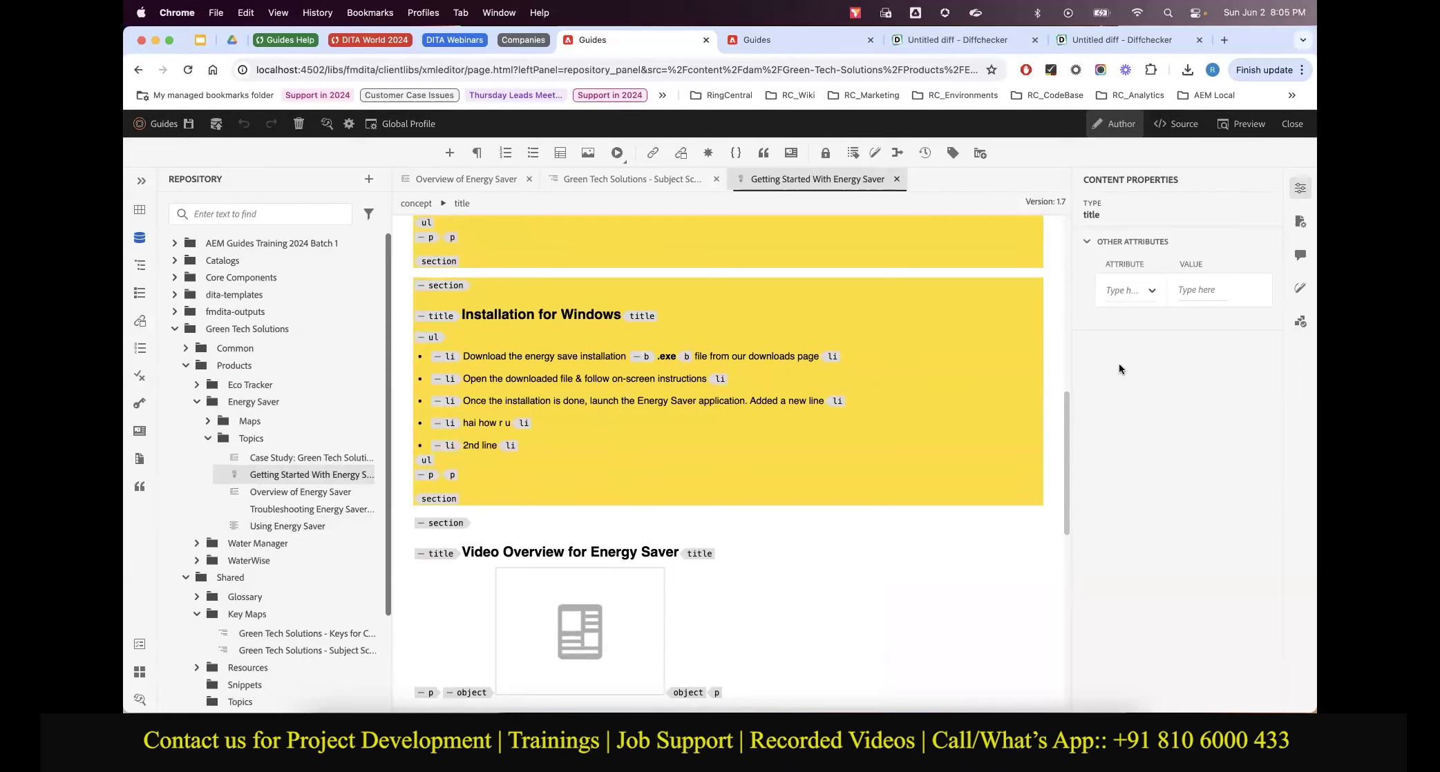
Check the other open Guides session, and return to the Installation for Windows list in Getting Started With Energy Saver
click(783, 40)
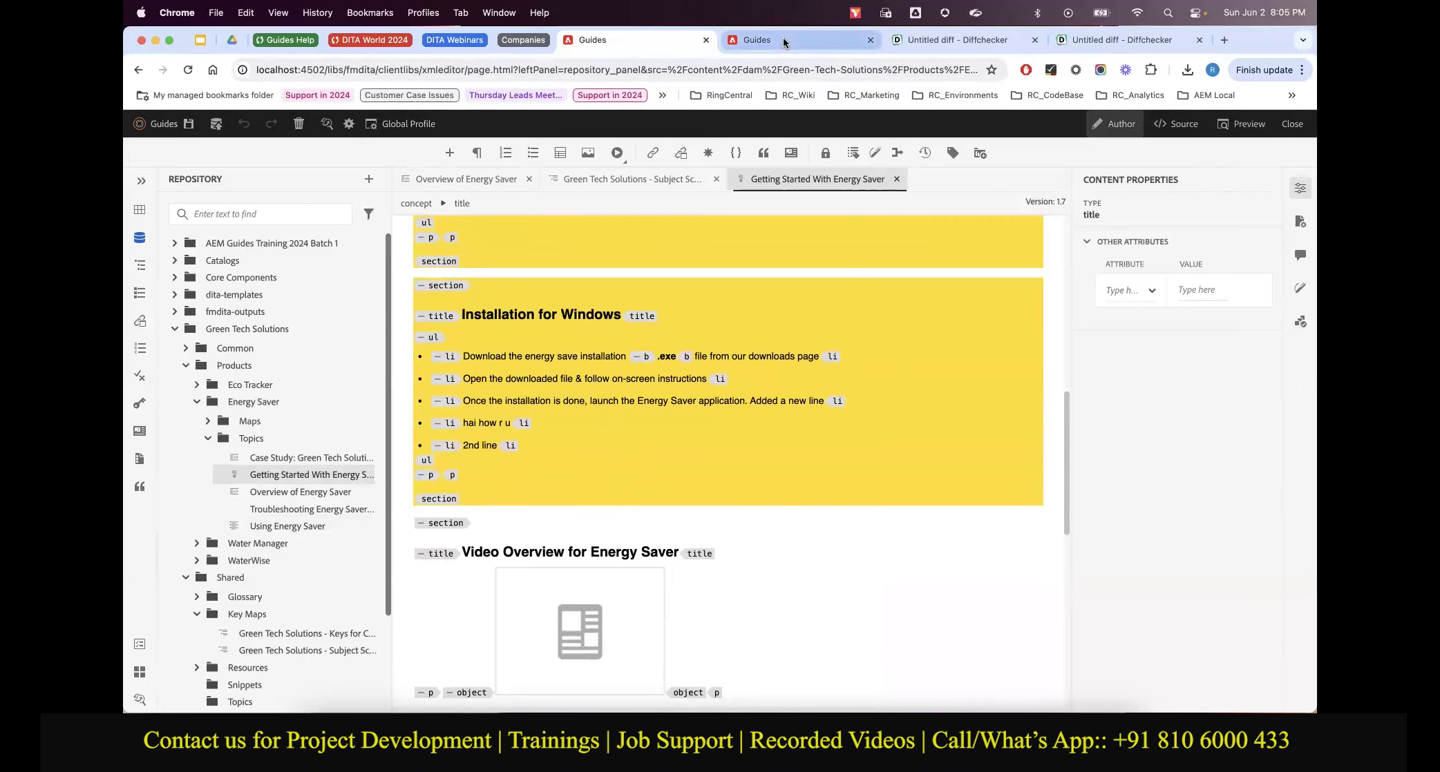
click(694, 43)
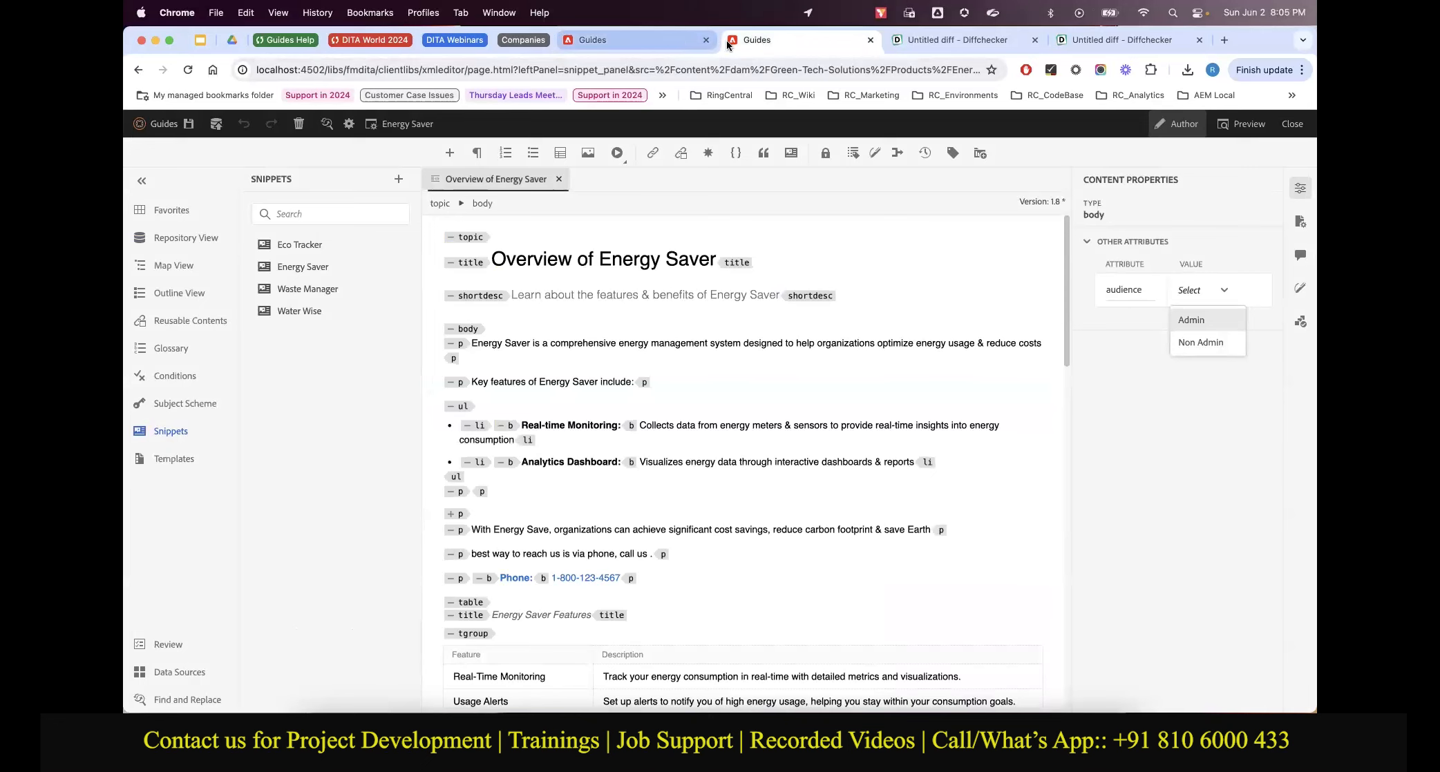
click(551, 404)
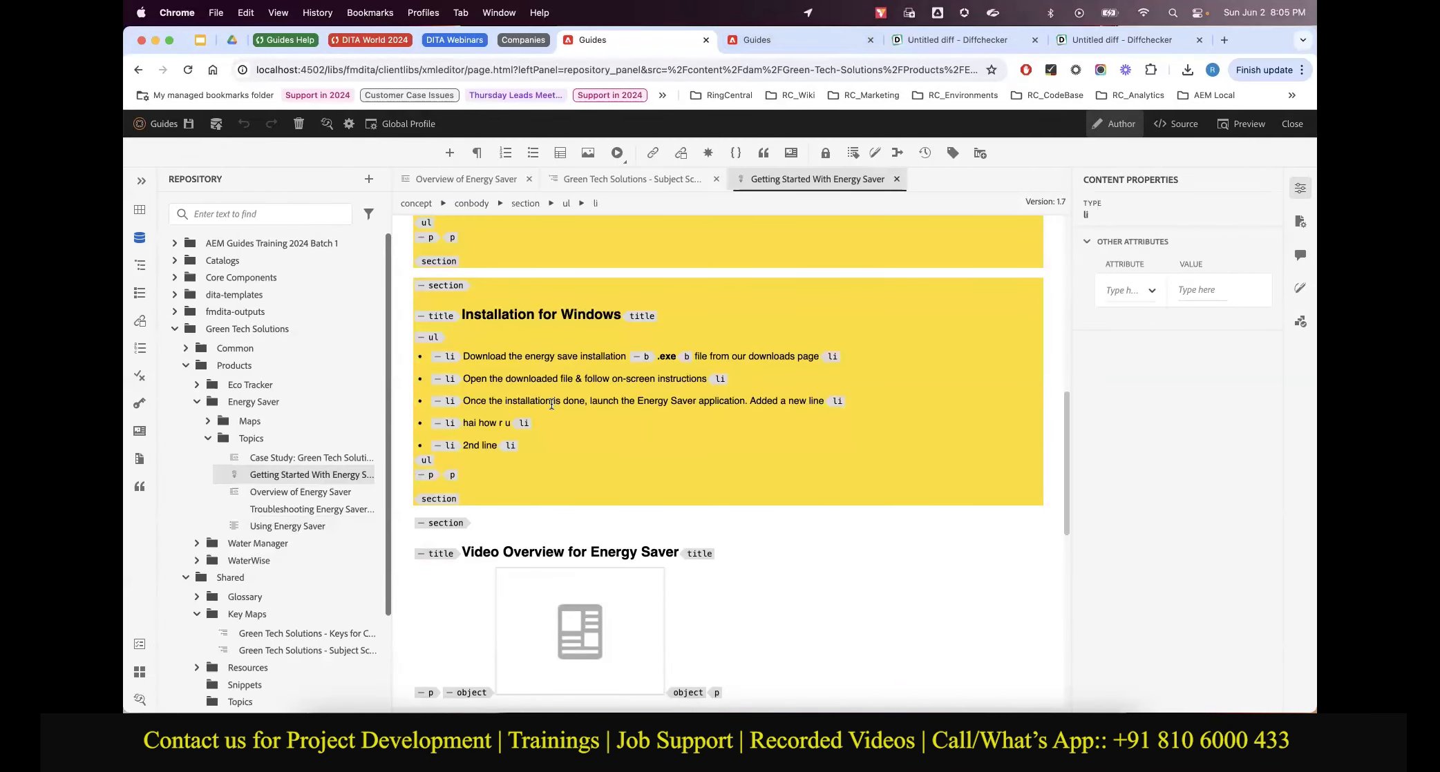
Go back to the subject scheme map, examine its key definitions and display its XML source
click(620, 181)
scroll(540, 511, down, 5)
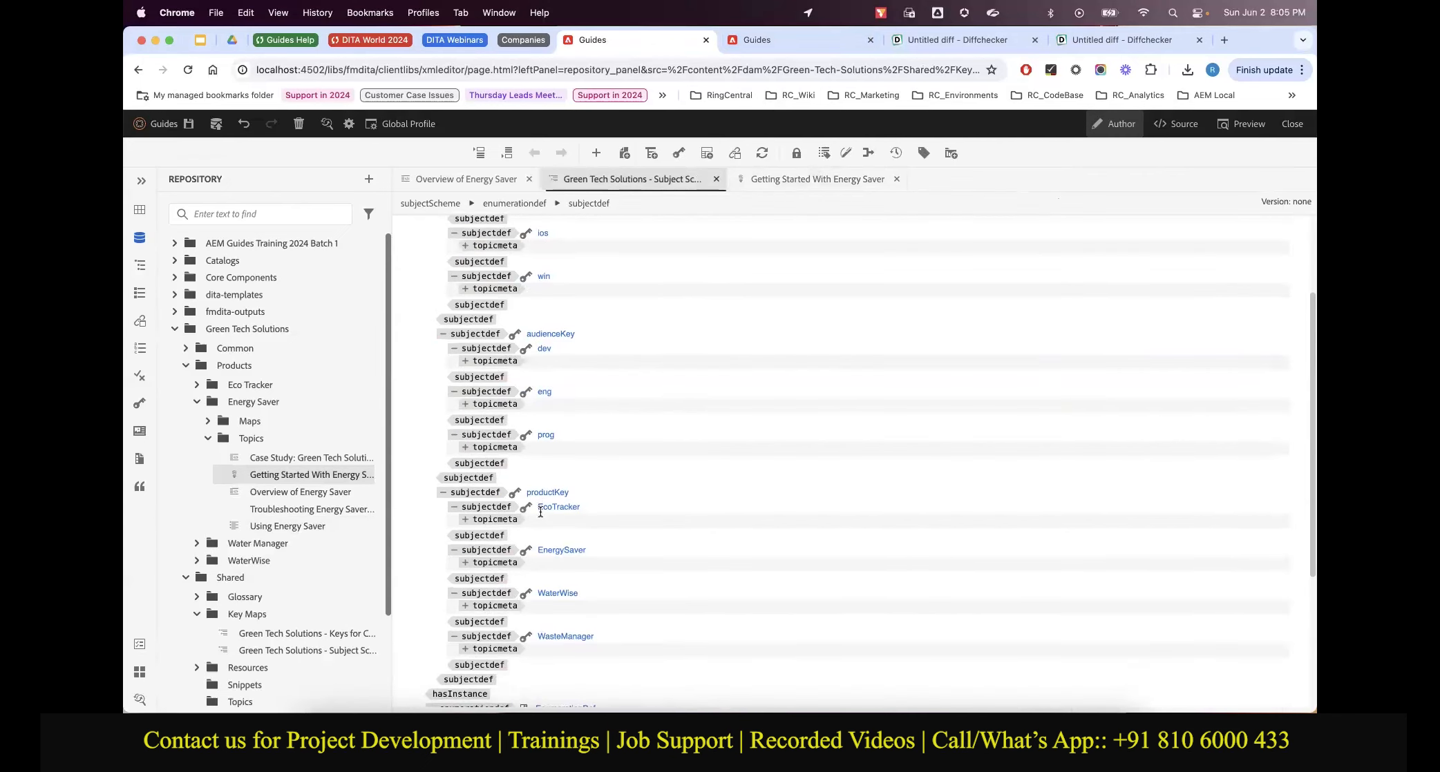
scroll(547, 444, up, 3)
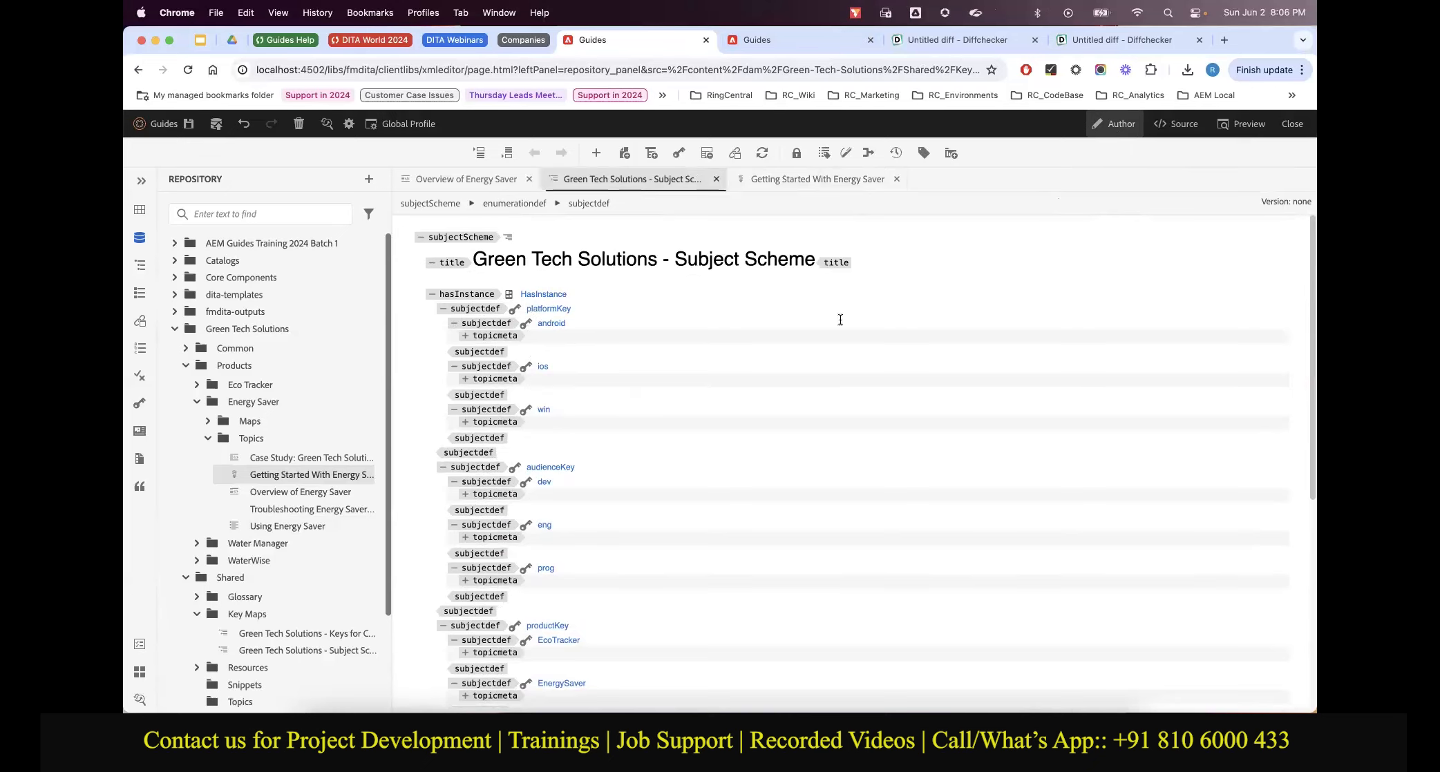
click(1176, 124)
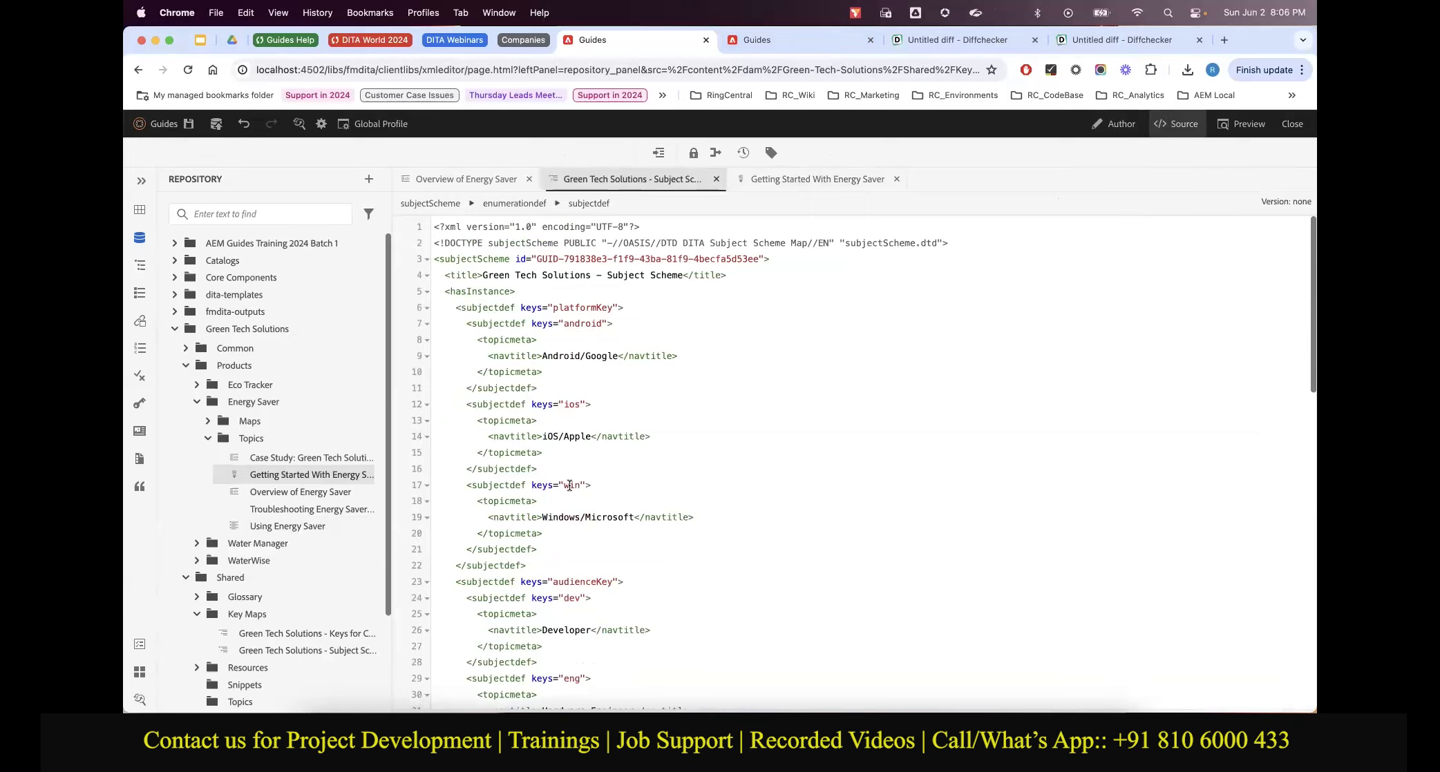
Close the editor, return to the Experience Manager start page and open Guides afresh
click(1292, 124)
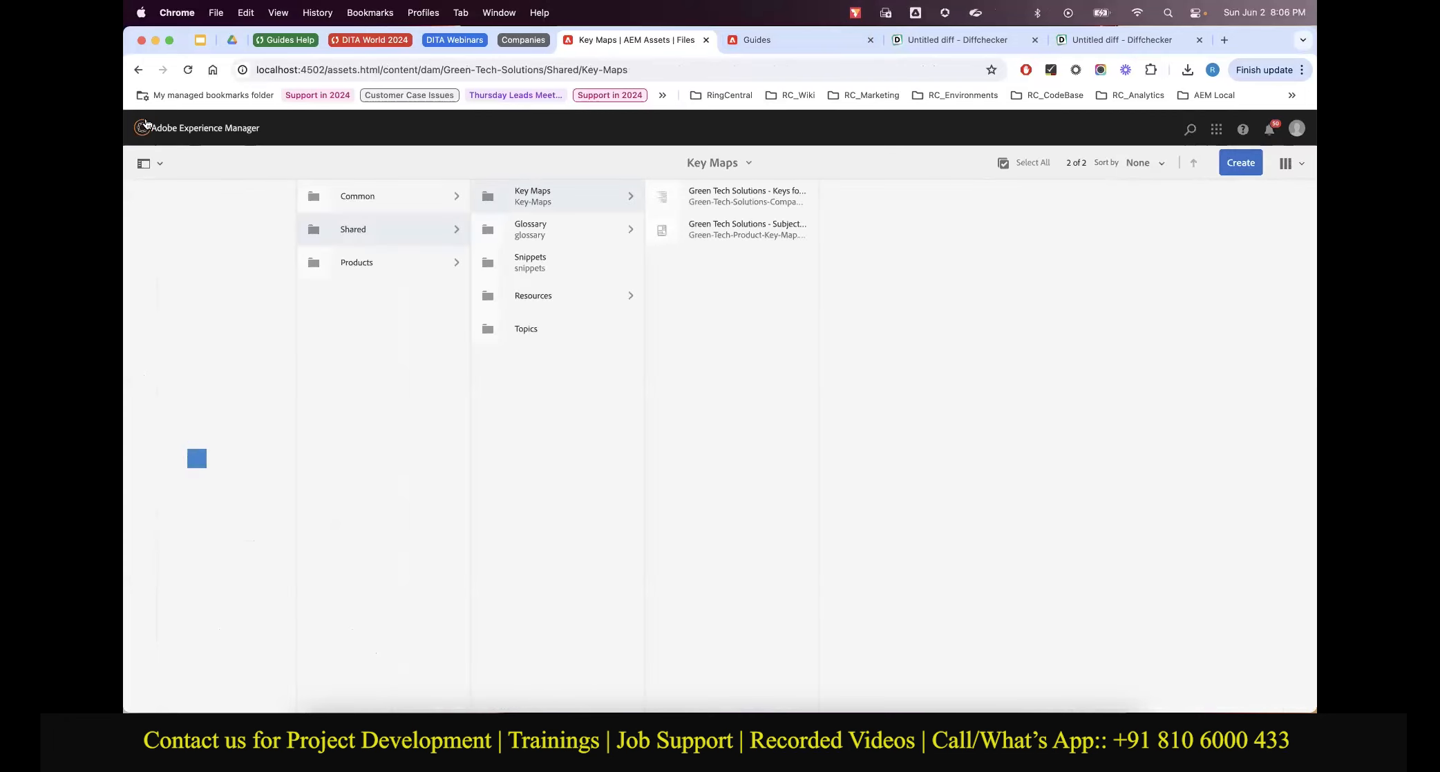
drag(331, 69, 846, 304)
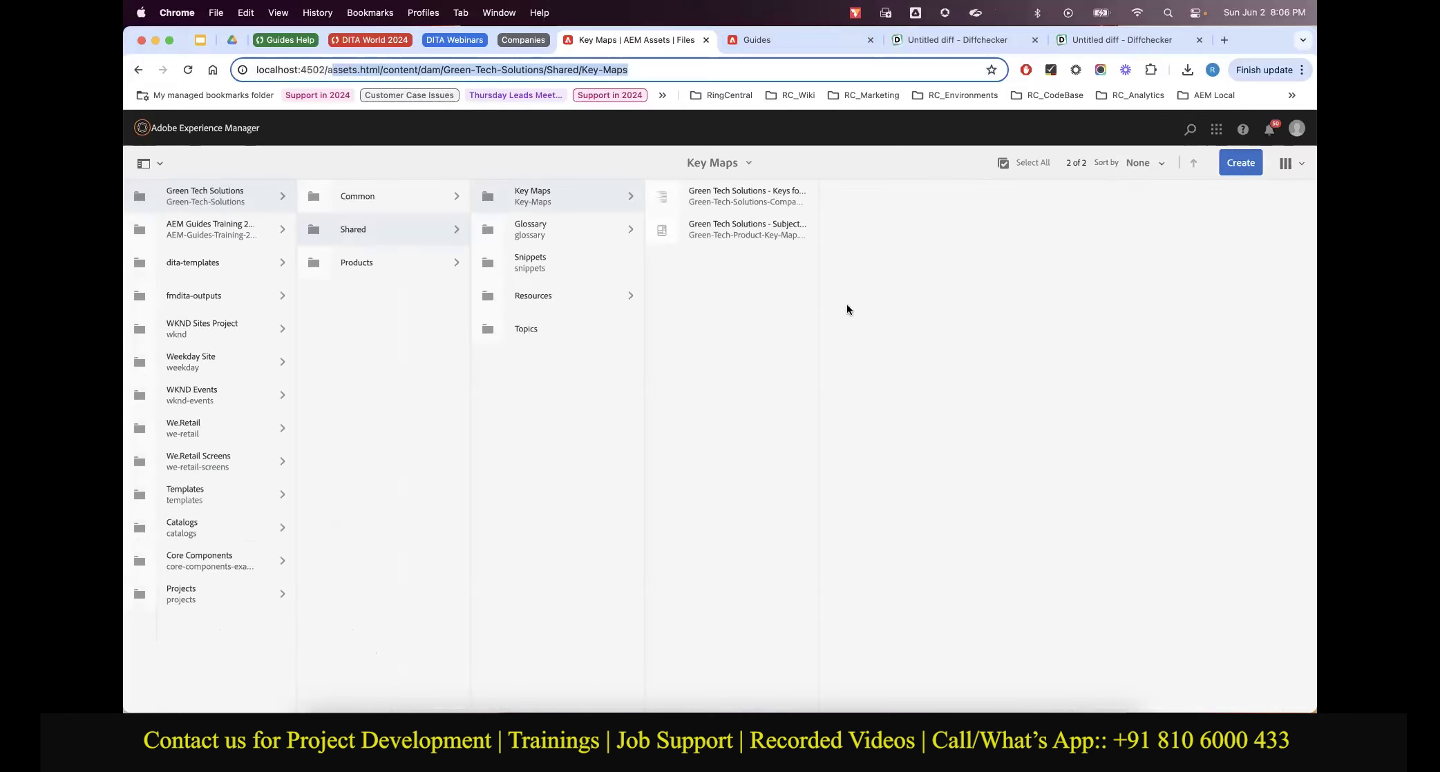
key(BackSpace)
key(BackSpace)
key(Return)
click(410, 298)
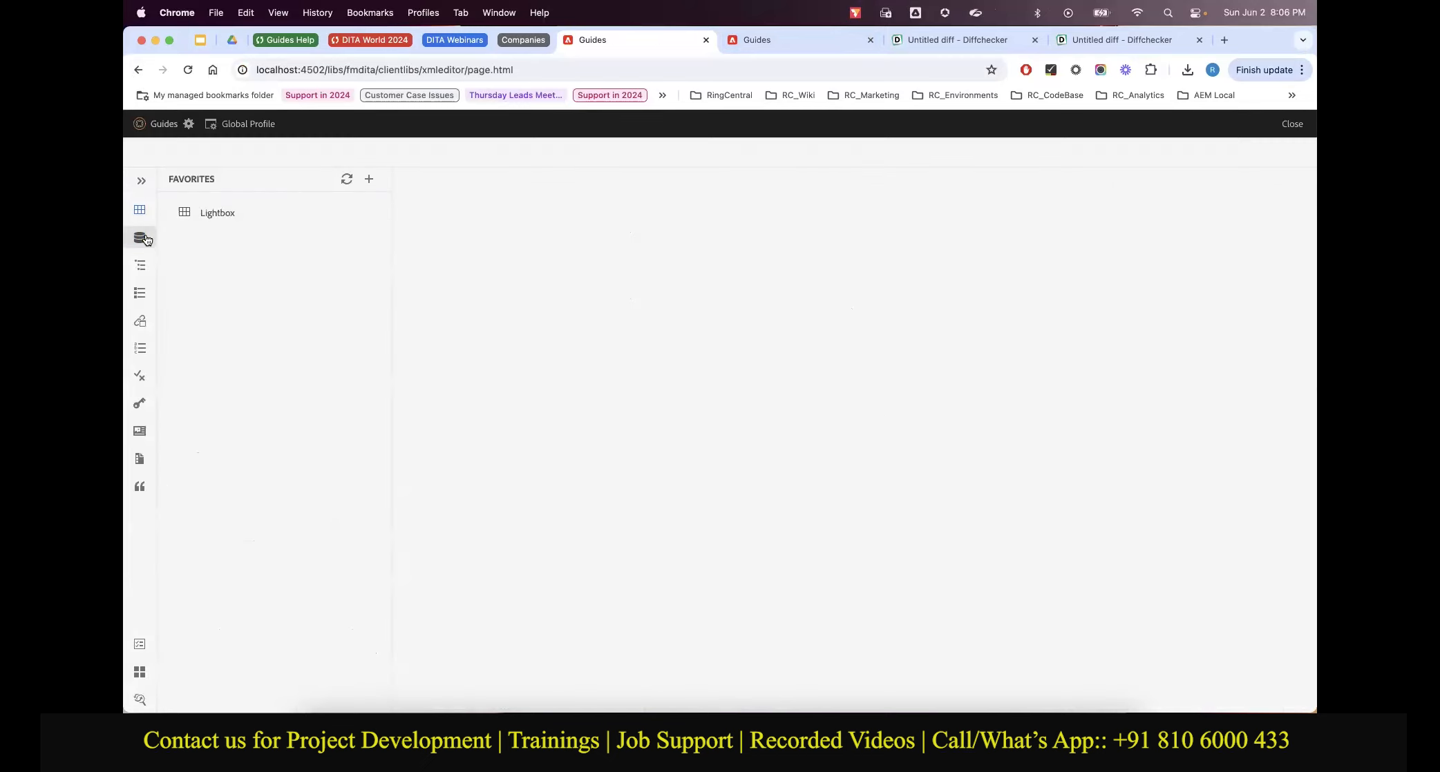
Show the repository and expand Green Tech Solutions > Products > Energy Saver > Topics
click(140, 238)
click(174, 330)
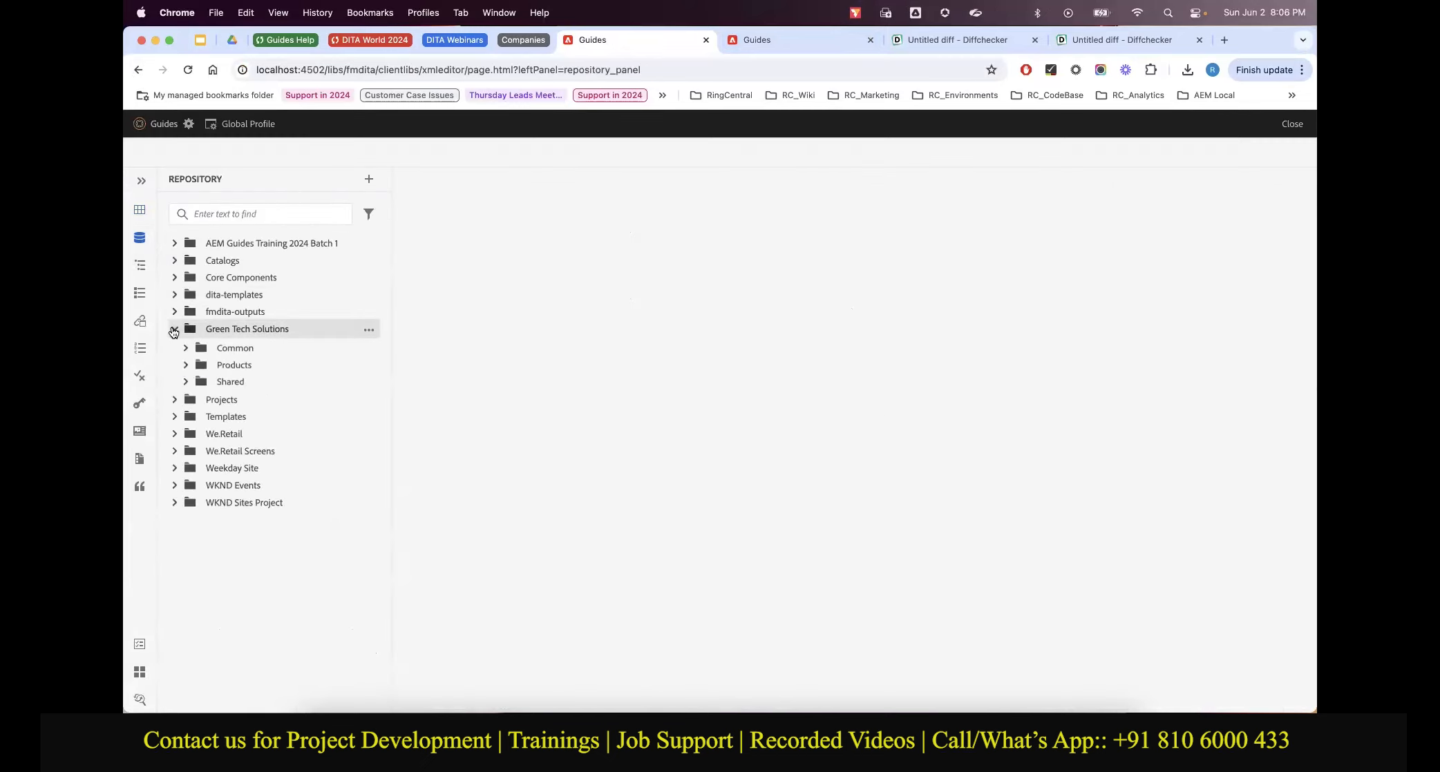
click(185, 365)
click(196, 402)
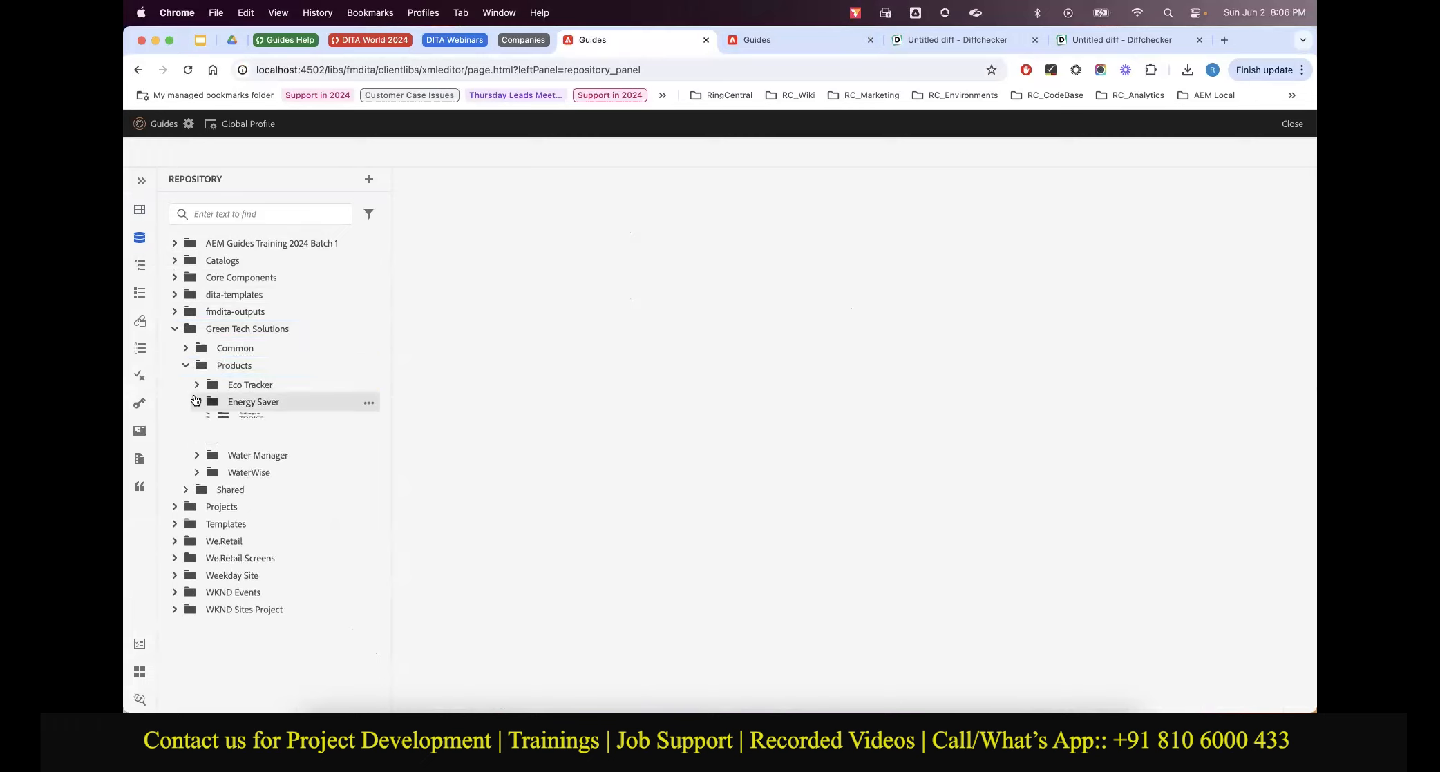
click(208, 440)
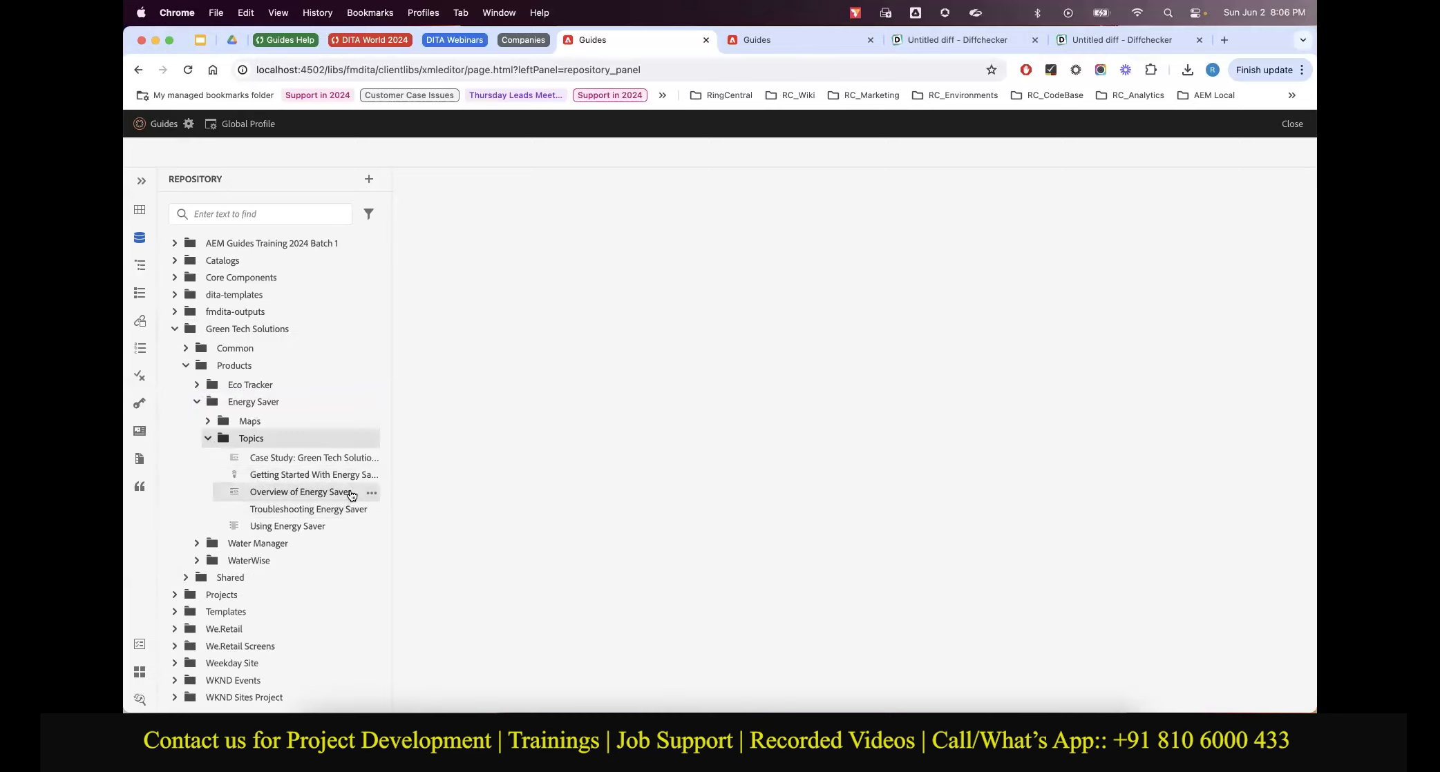
Open the Overview of Energy Saver topic for editing in the authoring view and look through its content
click(371, 492)
click(442, 129)
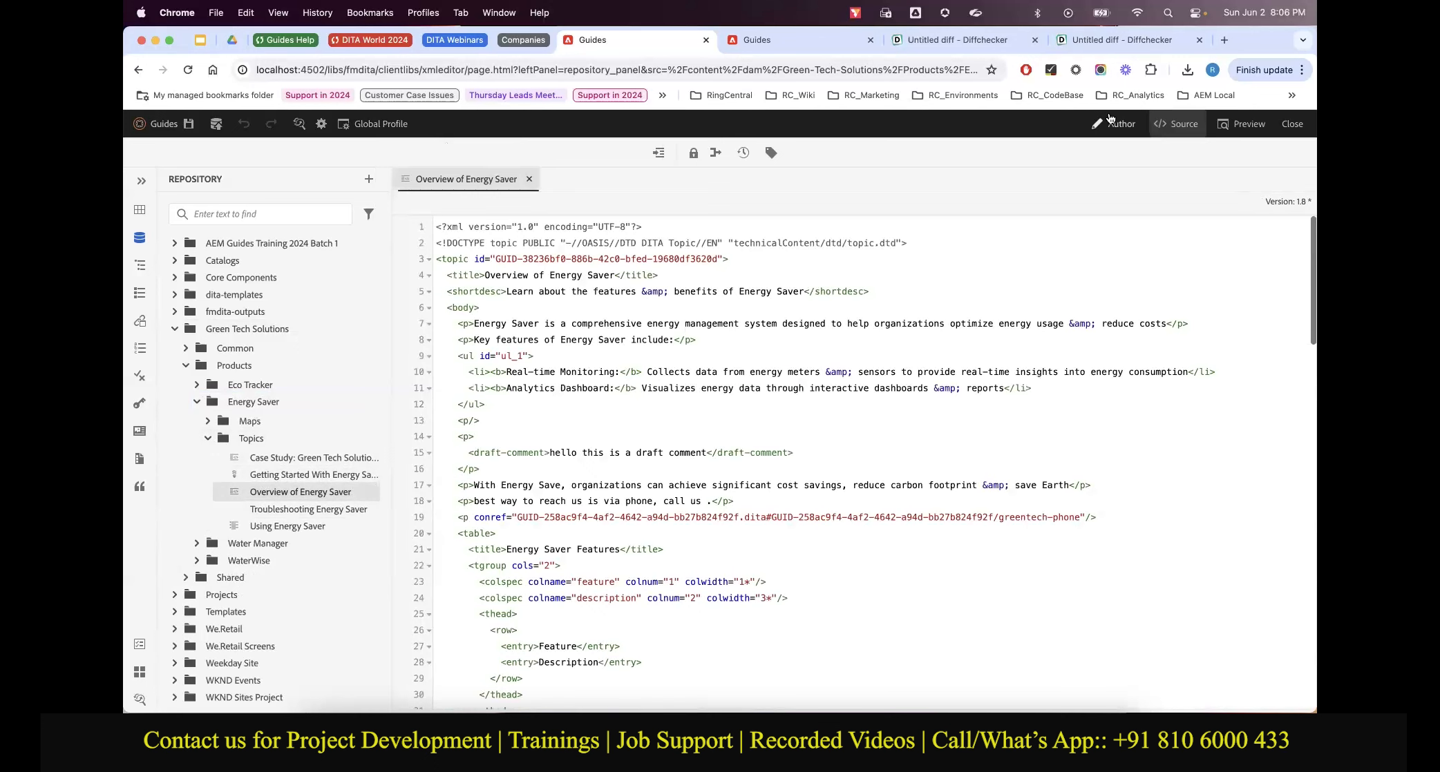
click(1111, 122)
scroll(636, 511, down, 5)
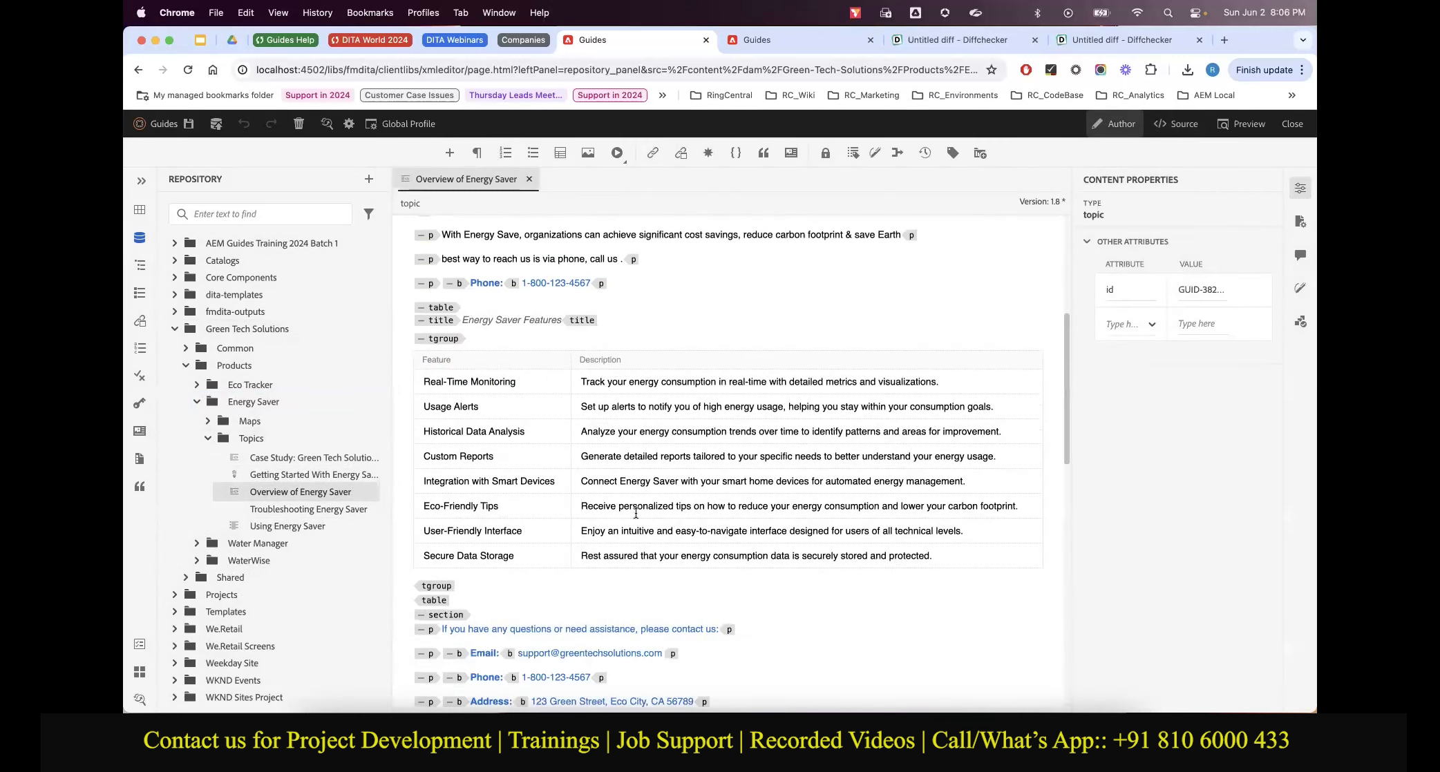
scroll(636, 513, down, 6)
scroll(636, 514, up, 1)
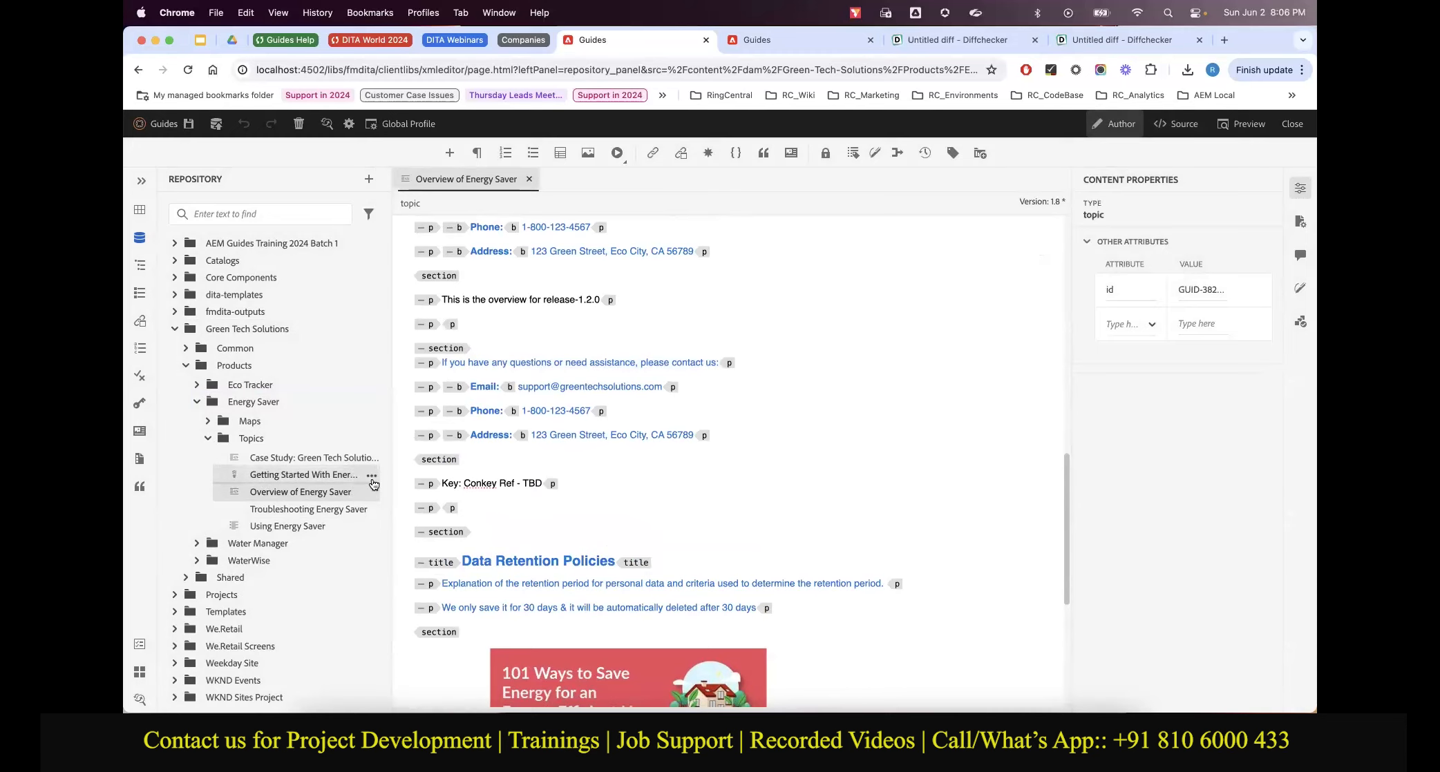
Open the Getting Started With Energy Saver topic for editing and hide the loading dialog
click(371, 476)
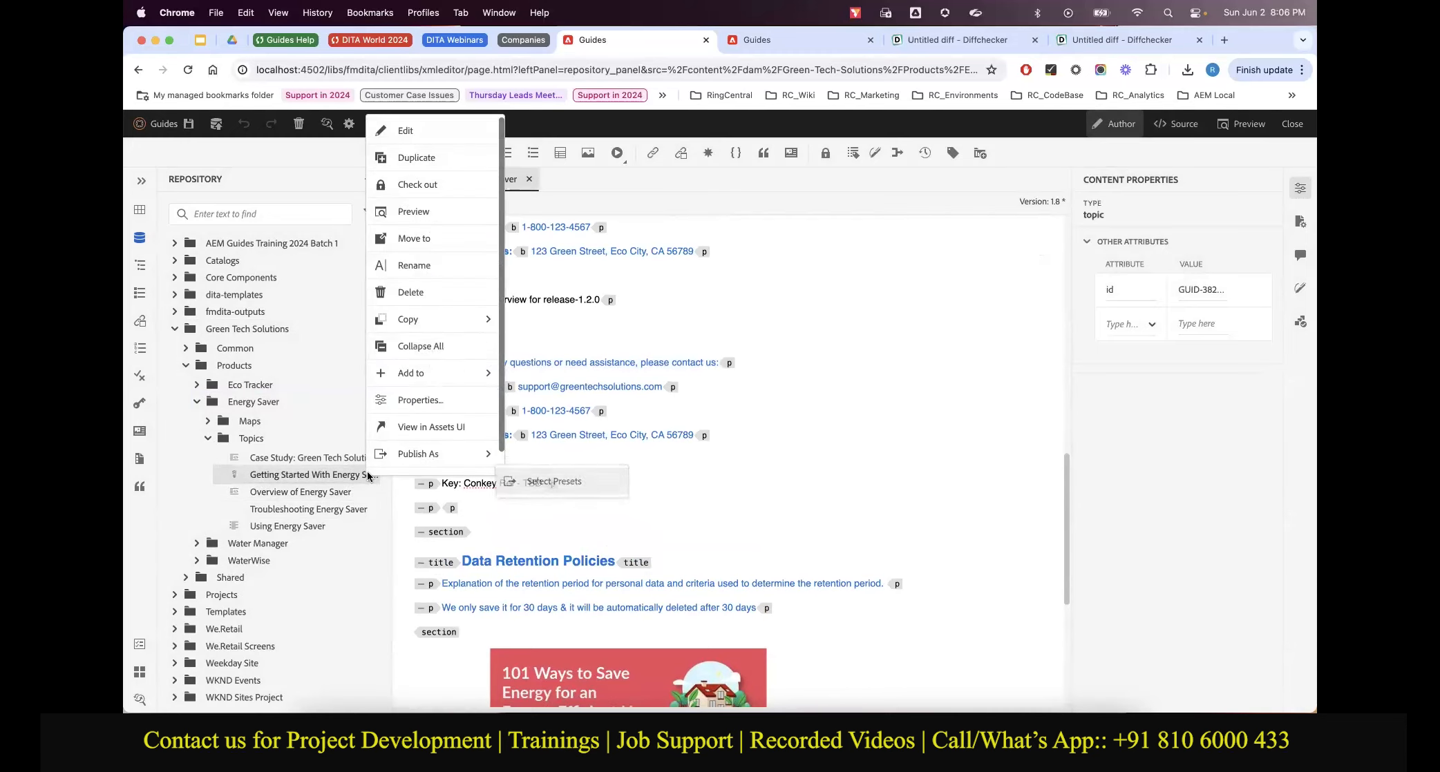
click(406, 130)
scroll(584, 535, down, 5)
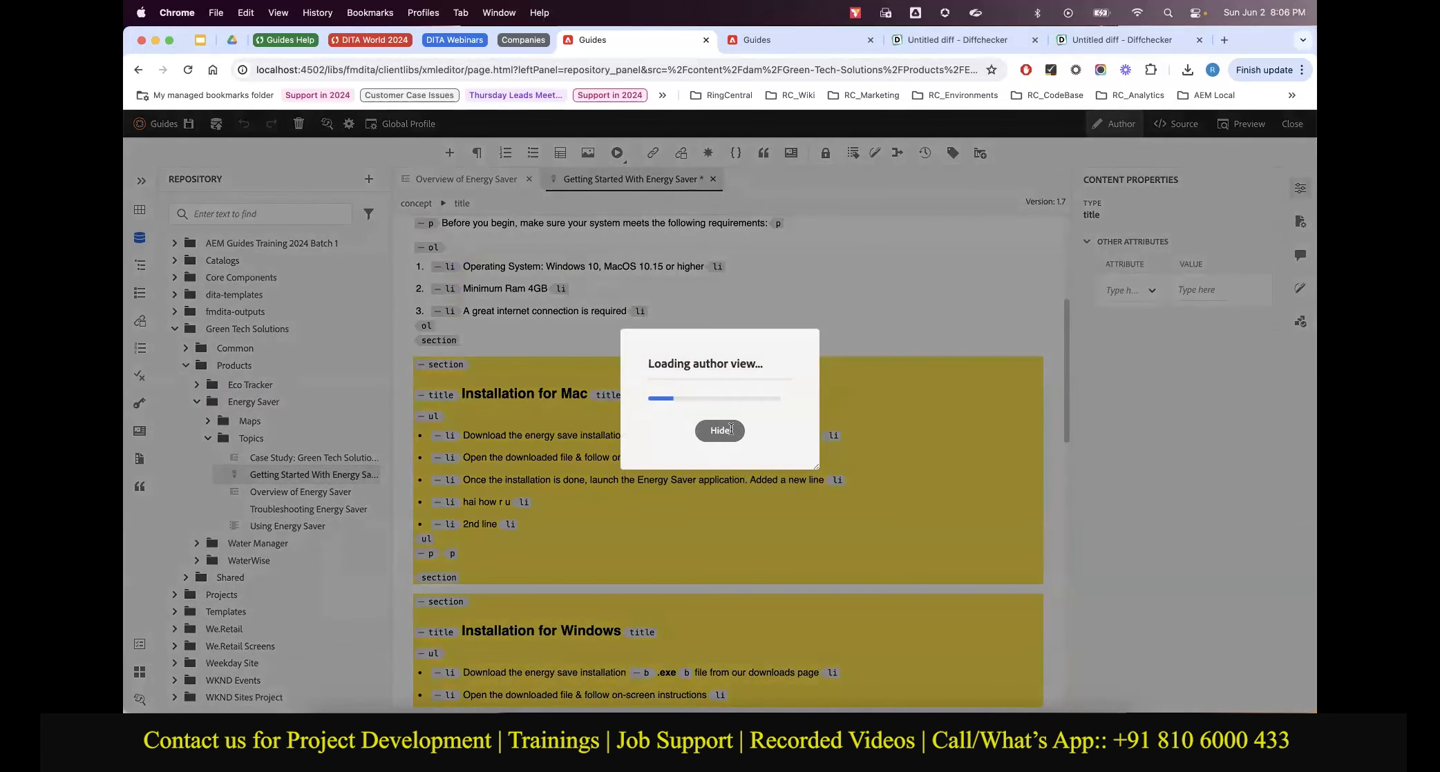
click(720, 431)
Select the Installation for Mac section and inspect the value of its platform attribute
click(517, 397)
scroll(541, 617, down, 4)
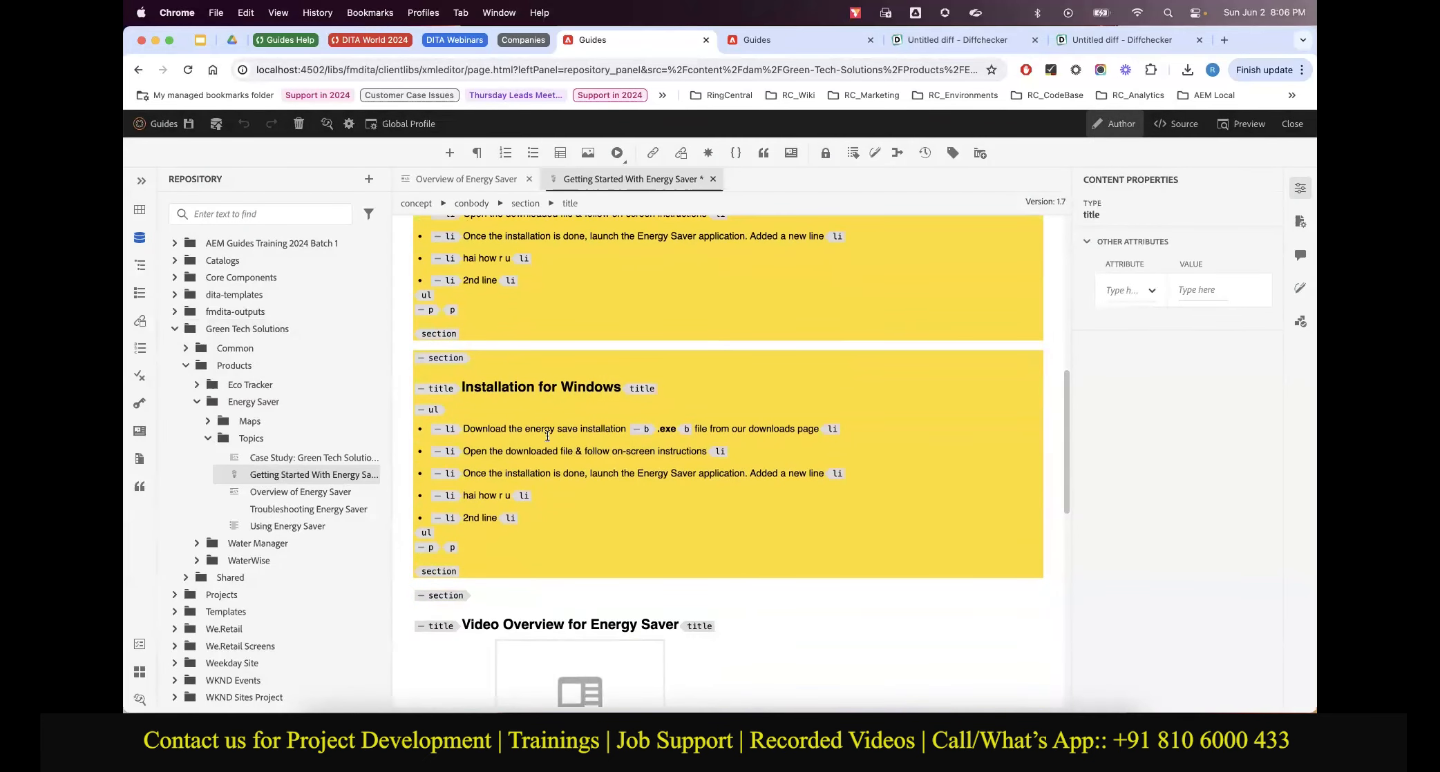
click(532, 297)
scroll(487, 305, up, 2)
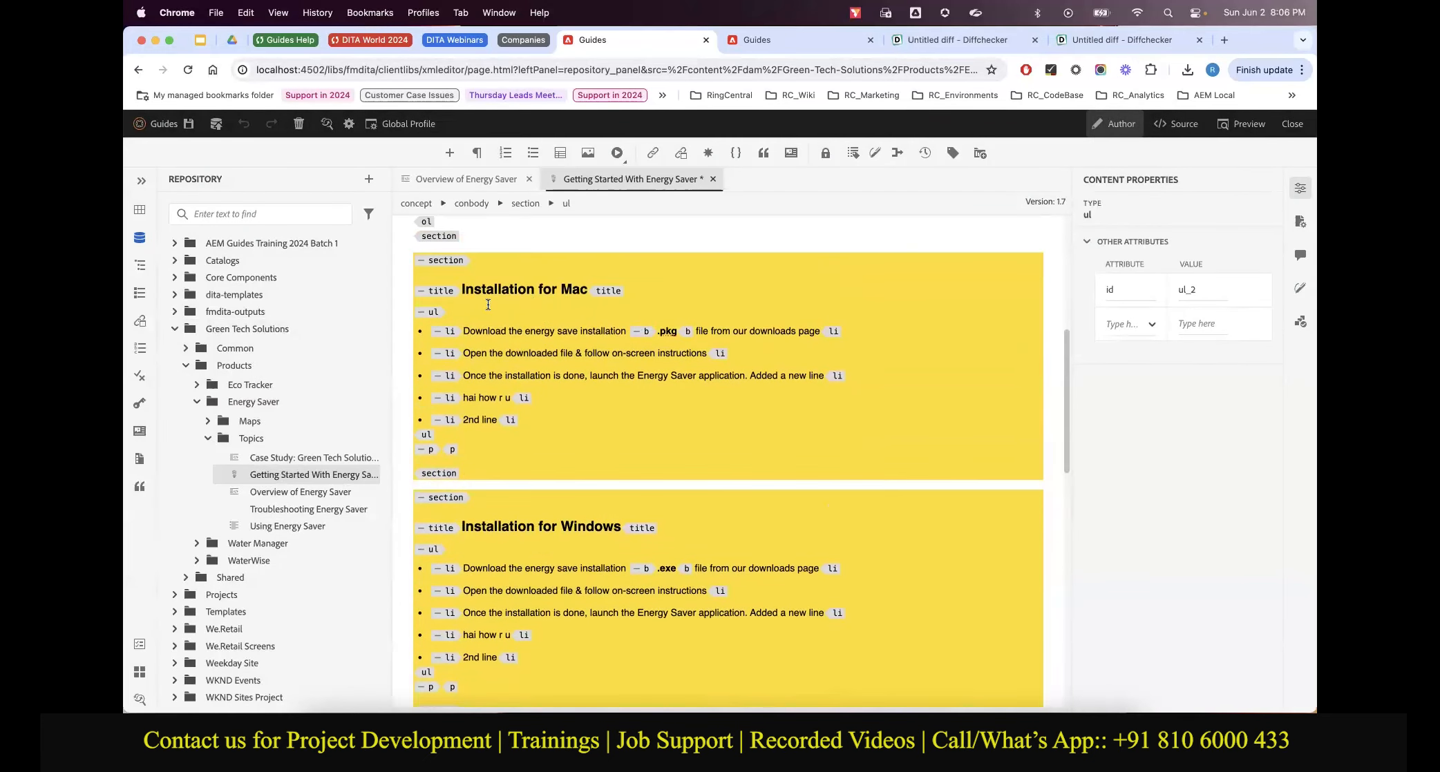
click(440, 262)
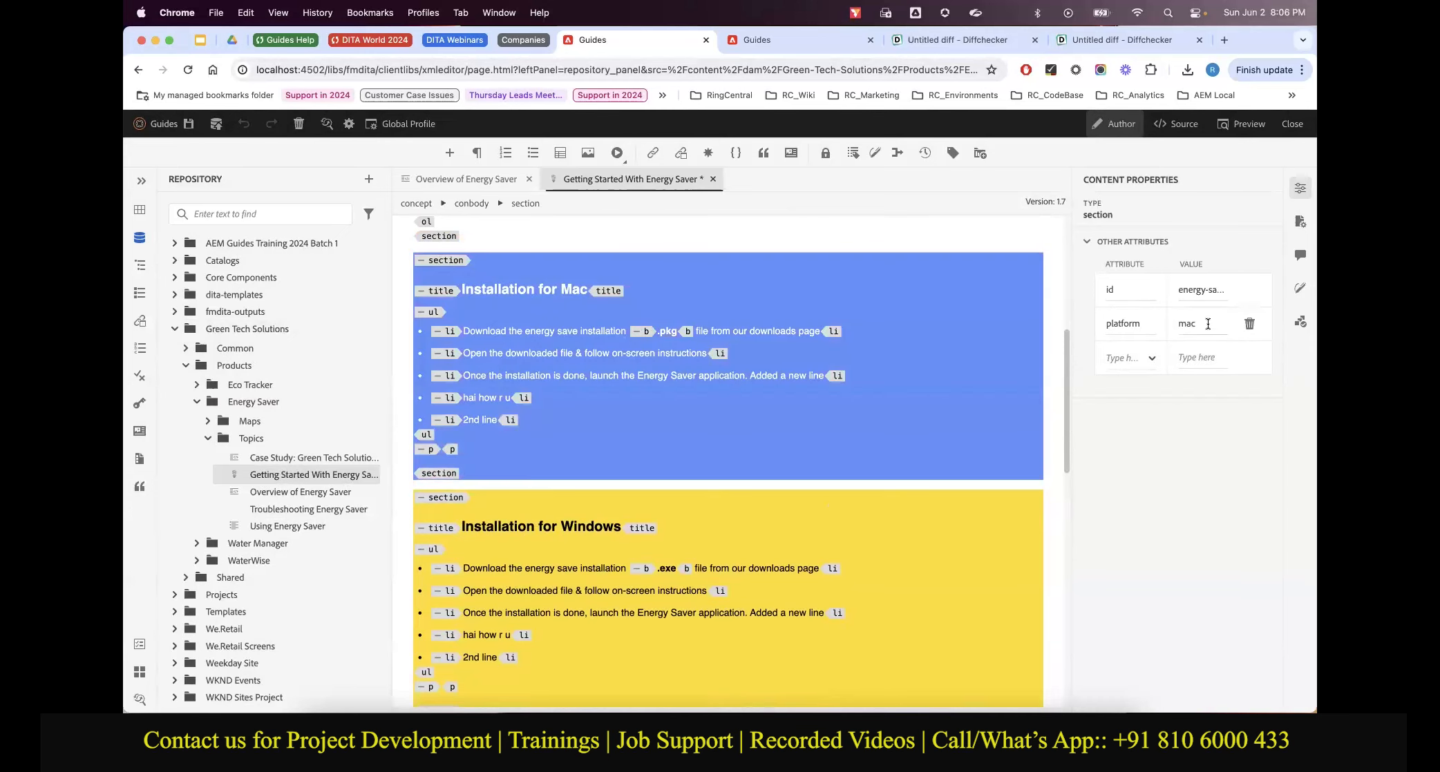
click(1179, 325)
double_click(1182, 326)
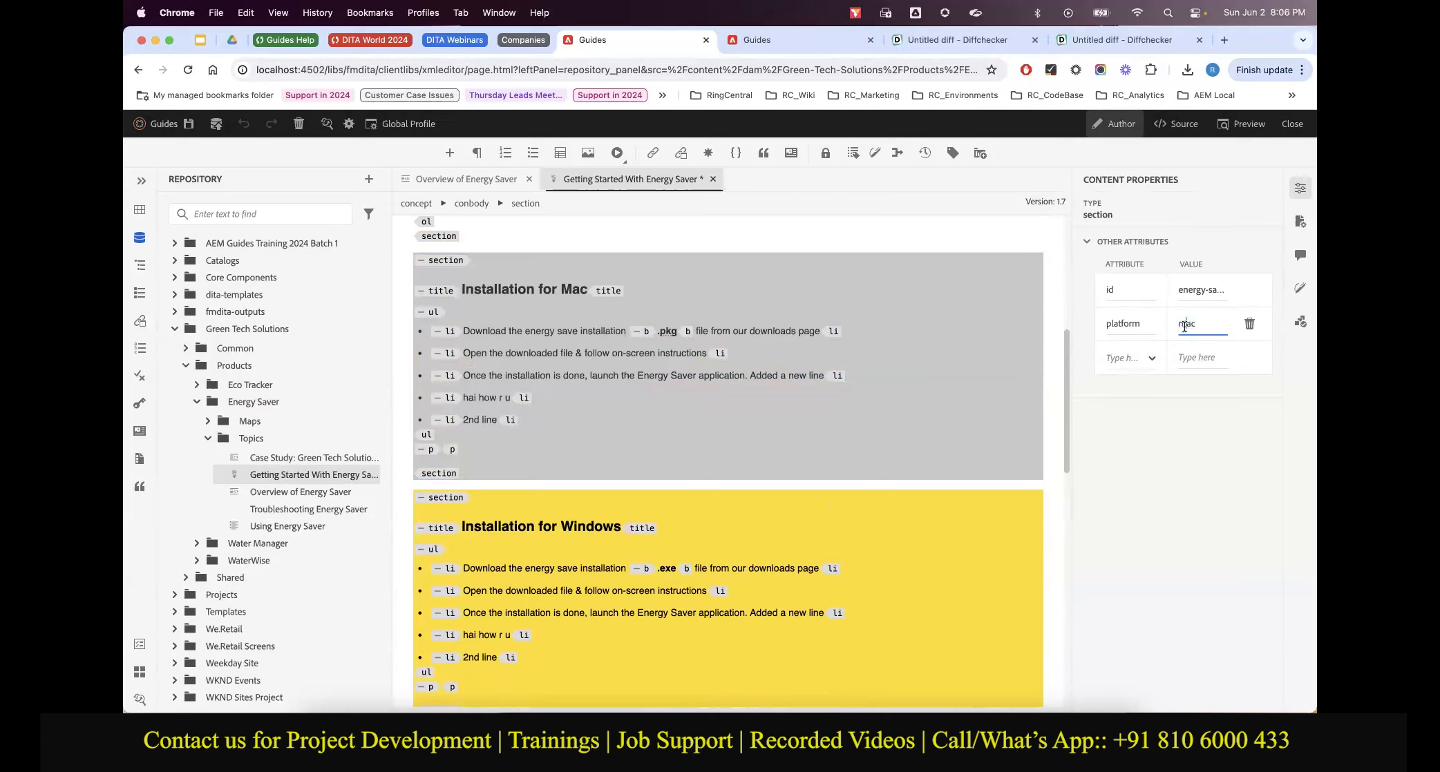
click(1204, 400)
Change the folder profile to Energy Saver in the user preferences and save them
click(393, 131)
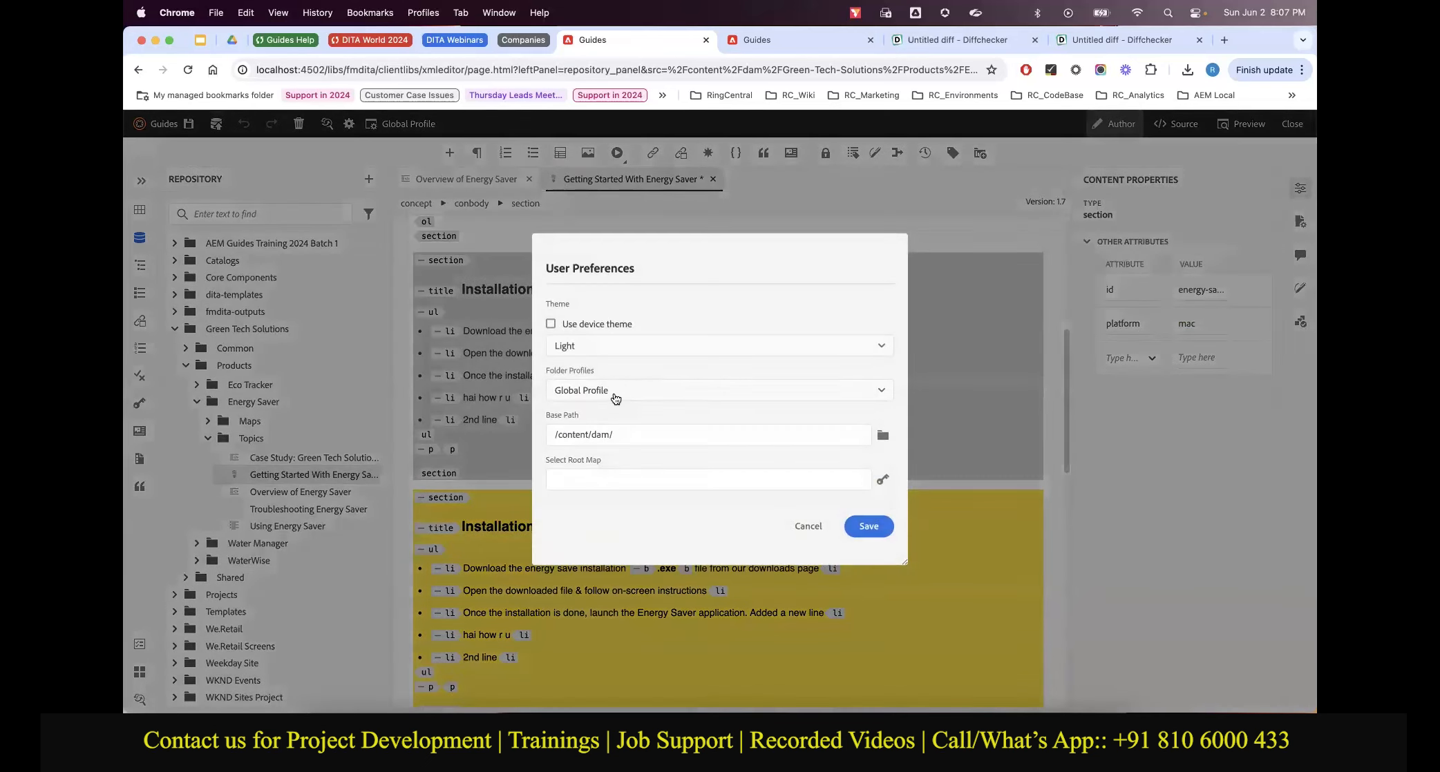
click(614, 391)
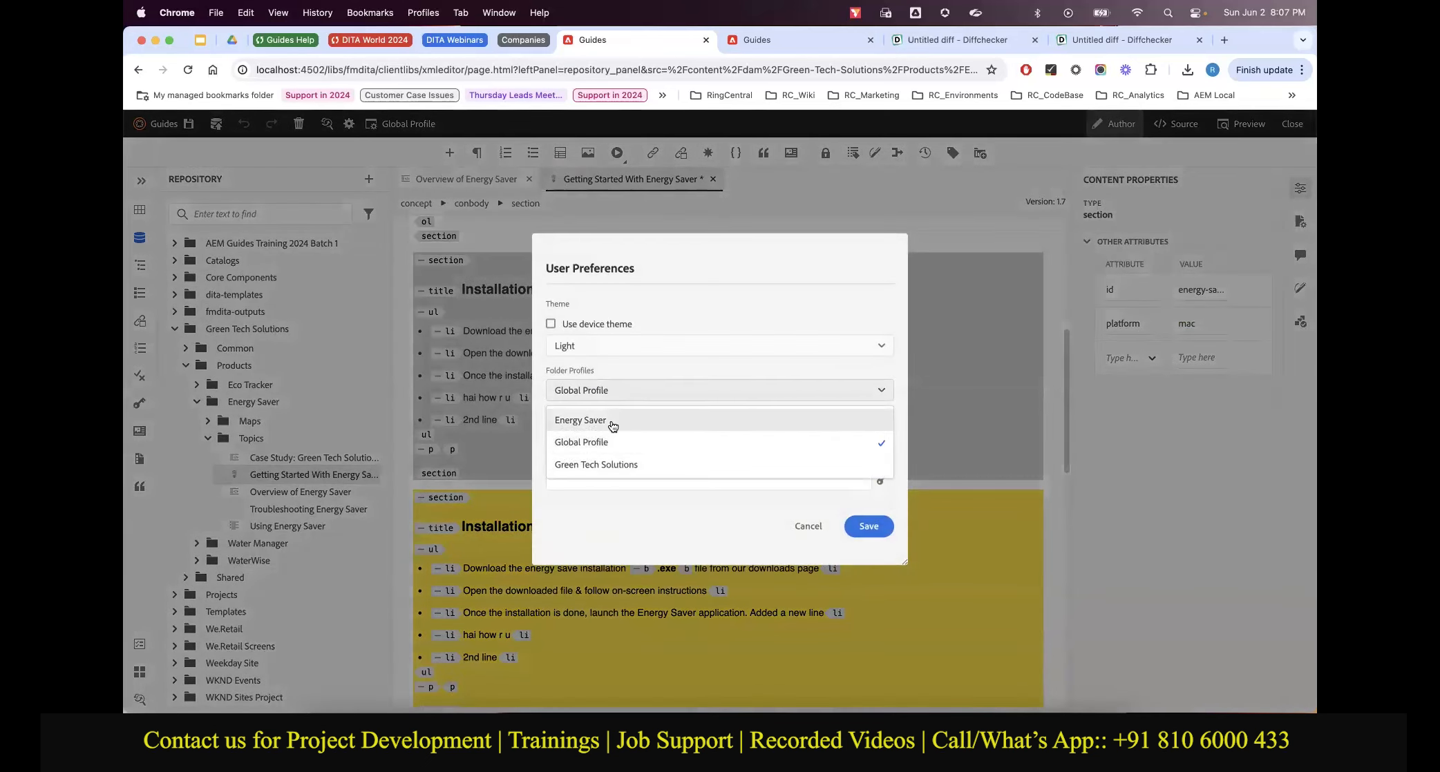
click(601, 419)
click(864, 528)
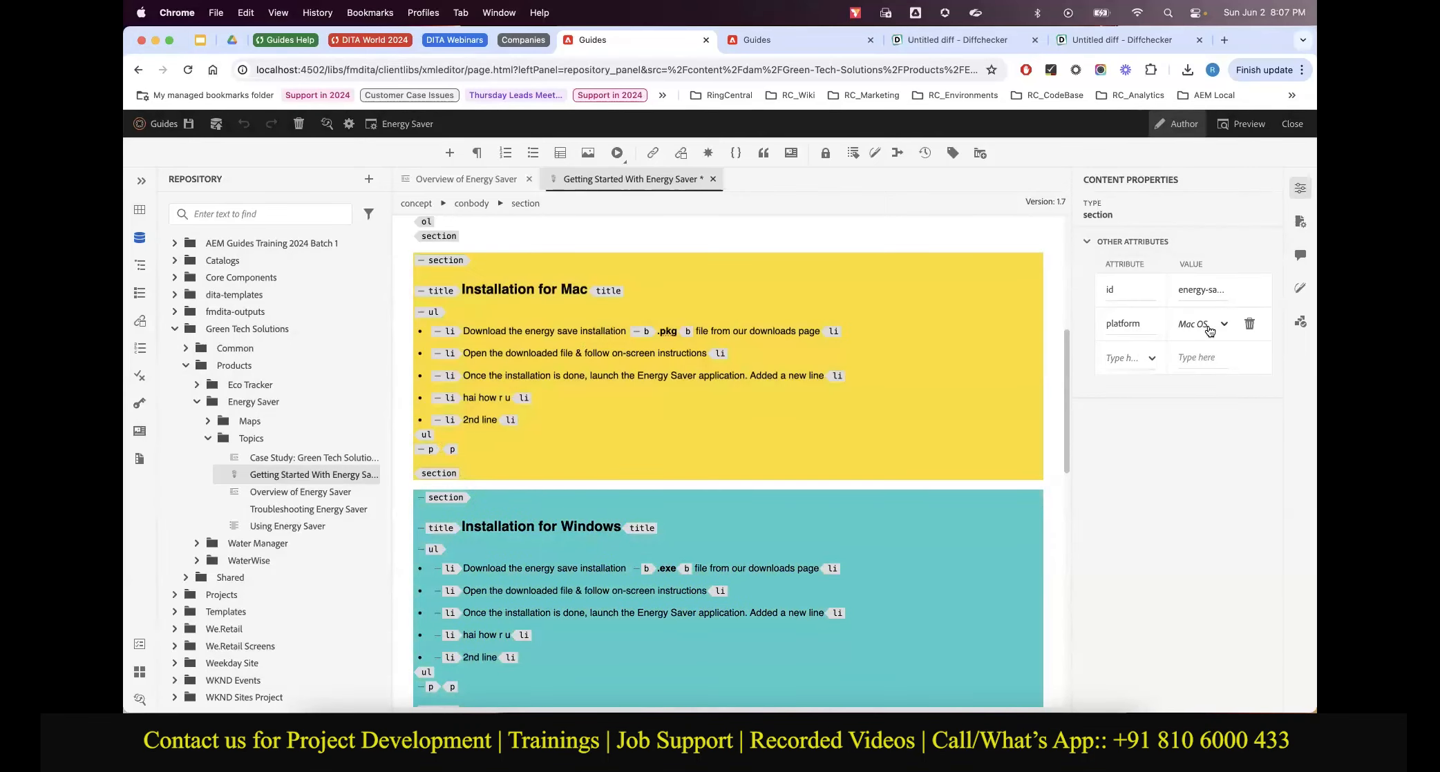
Select the Installation for Windows section, inspect its platform attribute, and compare it with the Installation for Mac section
click(449, 498)
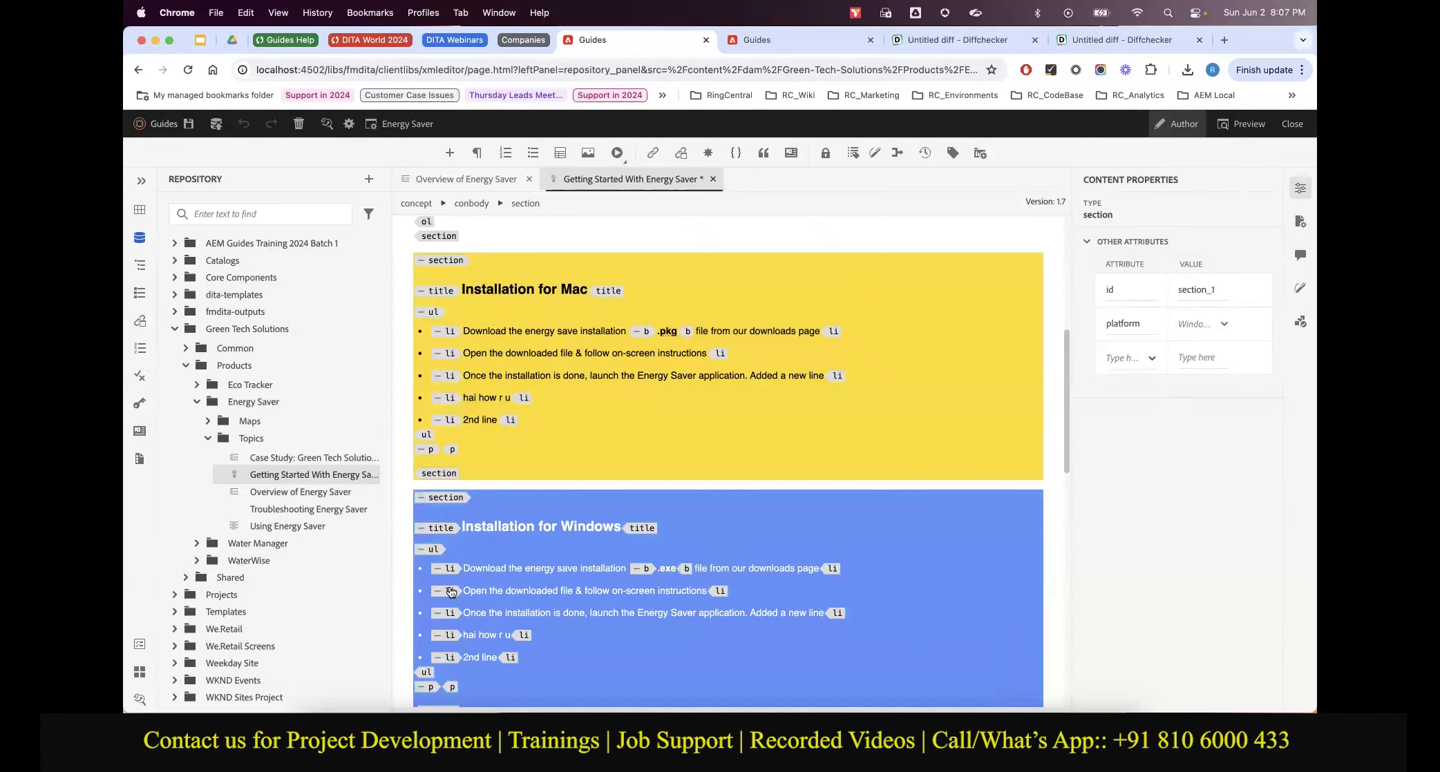
click(729, 526)
scroll(539, 371, up, 1)
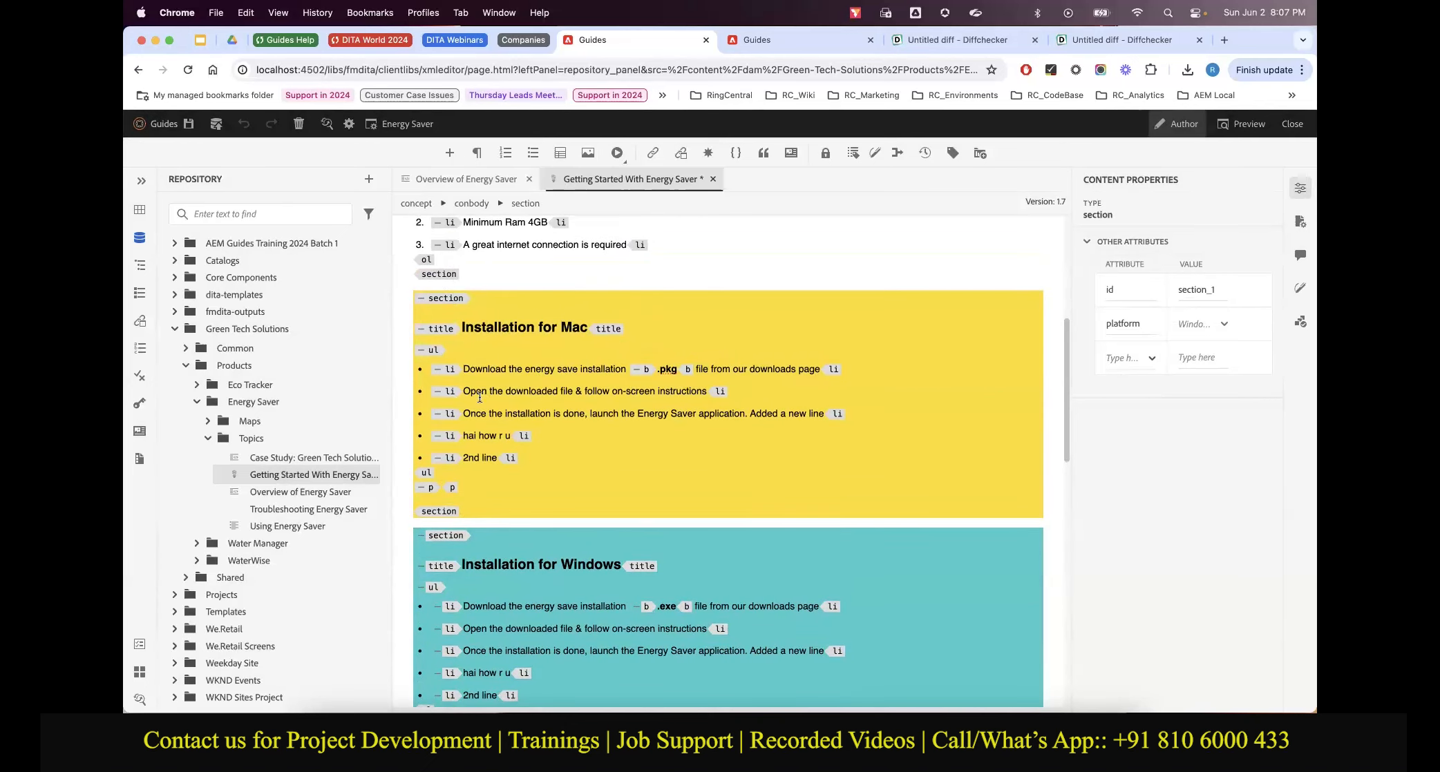
scroll(528, 605, down, 5)
scroll(529, 527, up, 6)
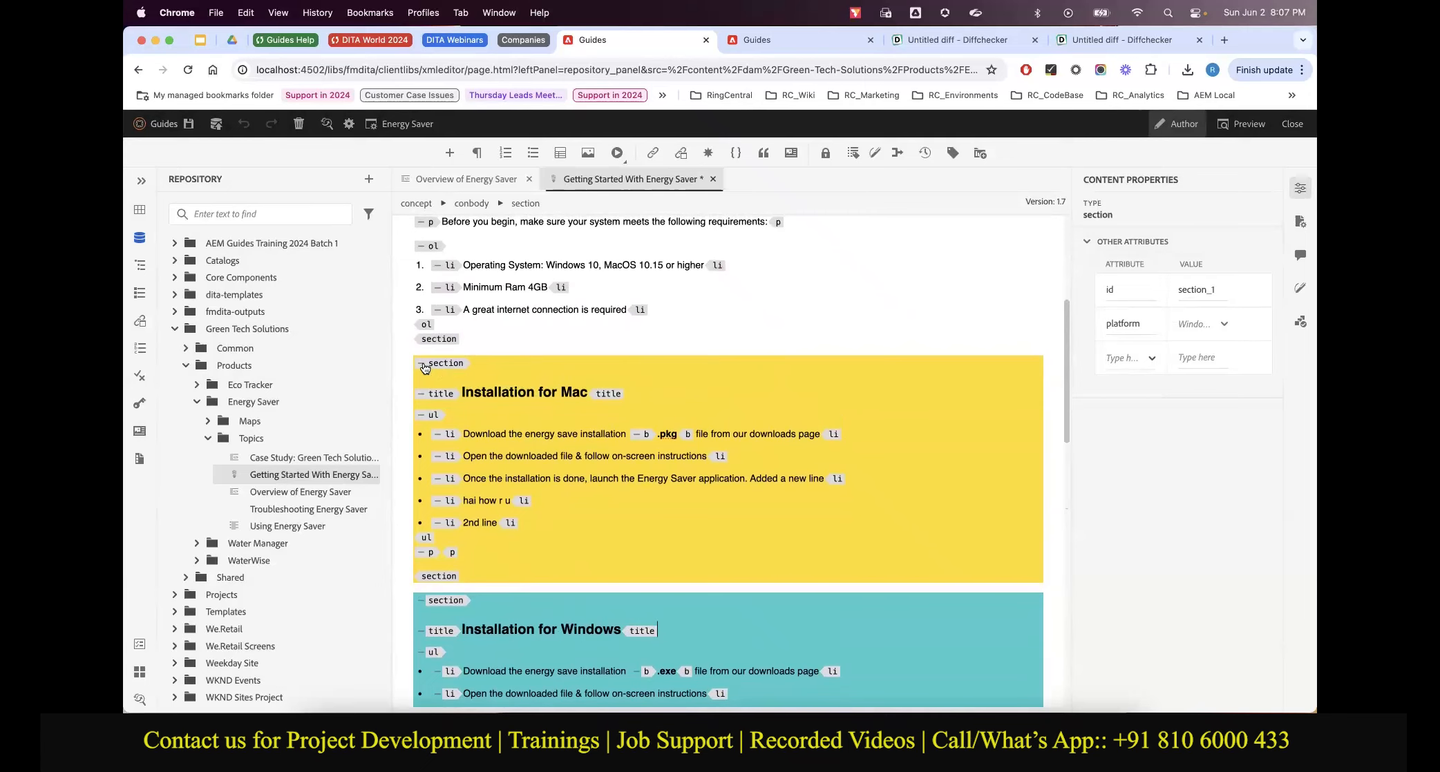
scroll(450, 641, down, 3)
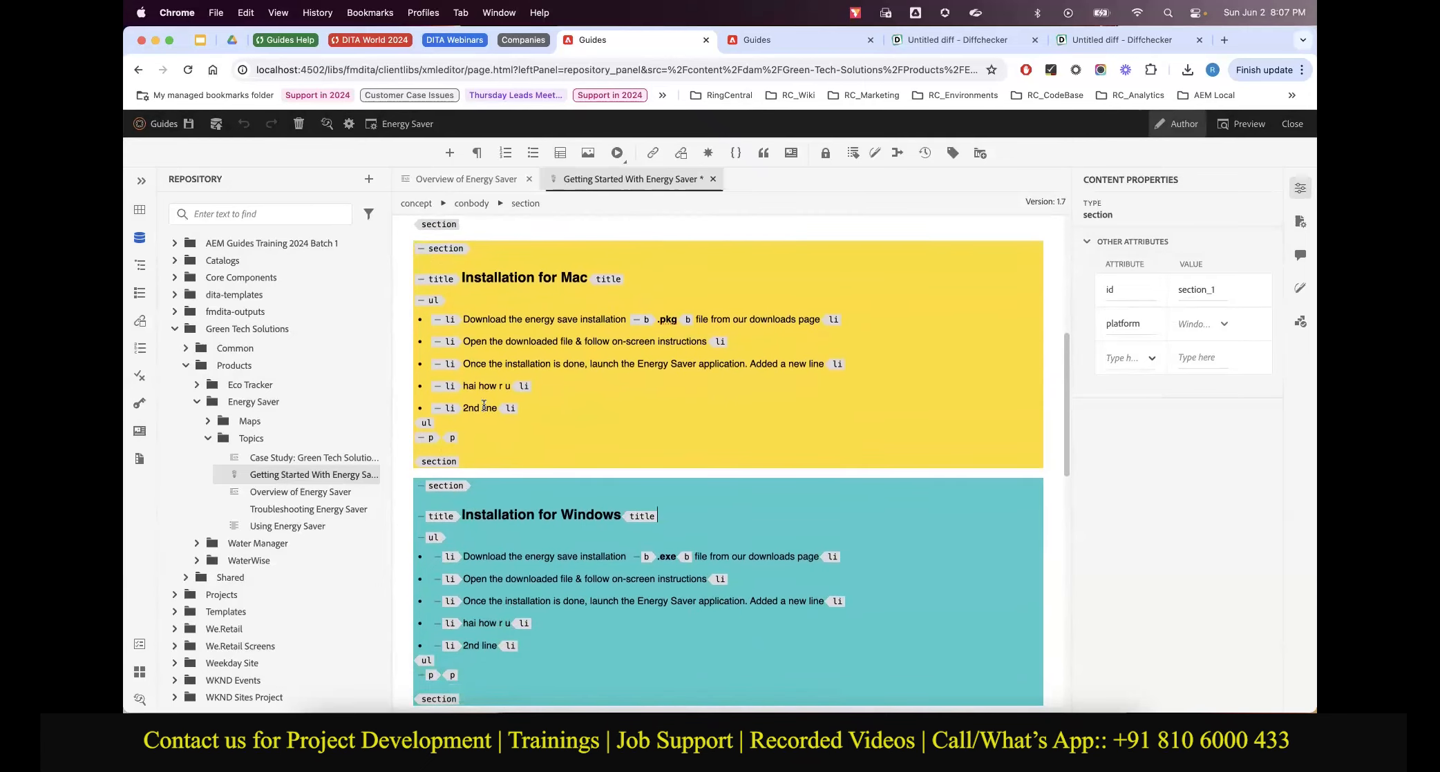
Save the topic as a new version with the comment "Testing conditional publishing" and no version label
click(188, 125)
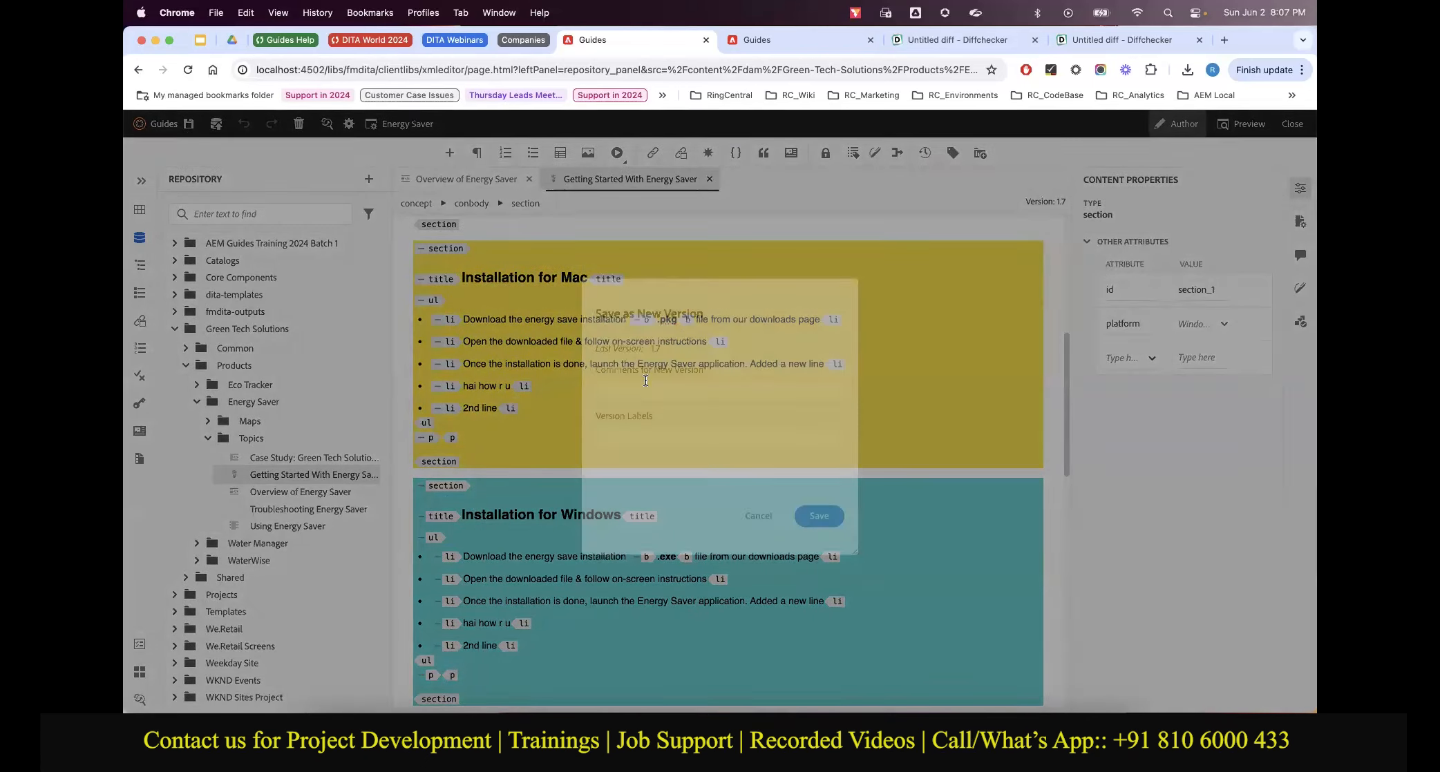
text(Testing)
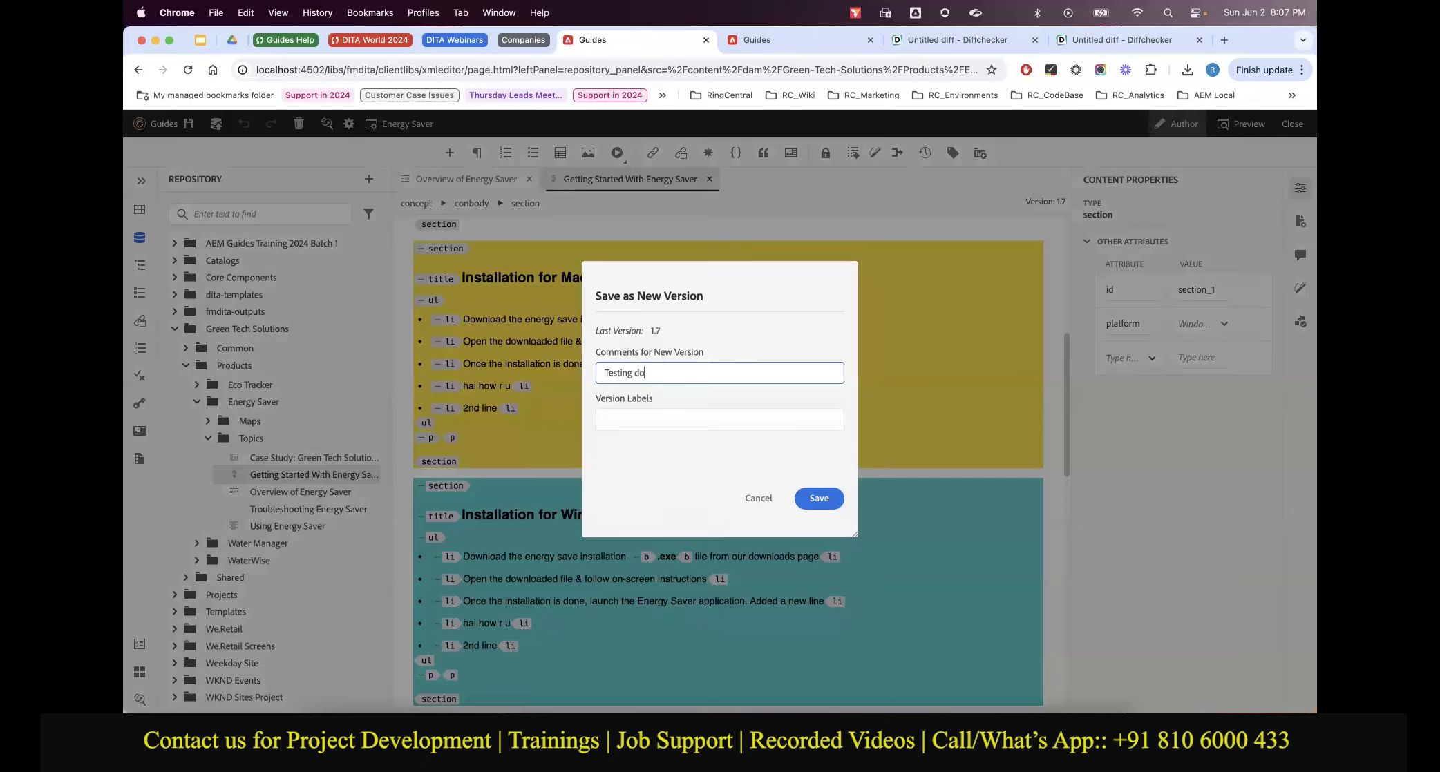
text( conditional pyu)
text(lishing)
click(636, 426)
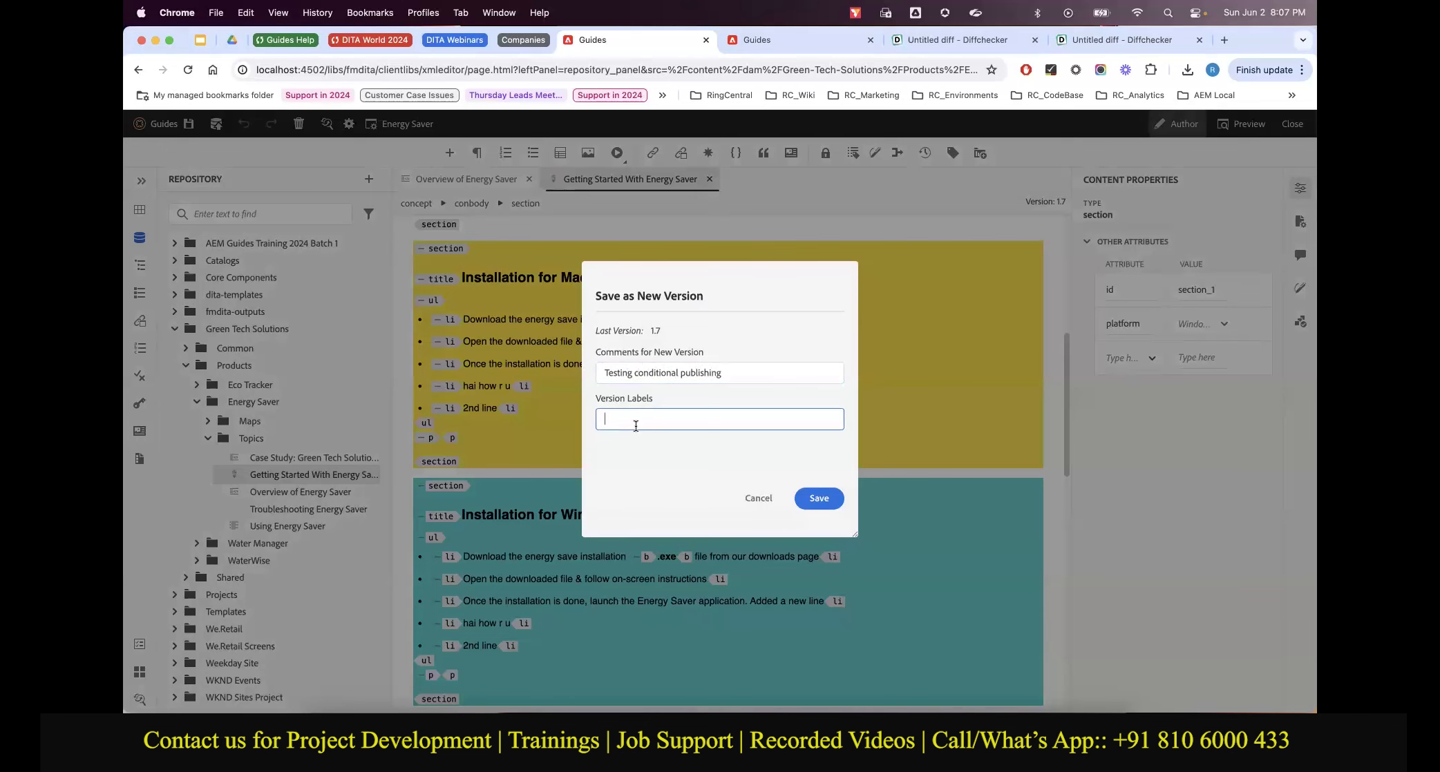
click(816, 498)
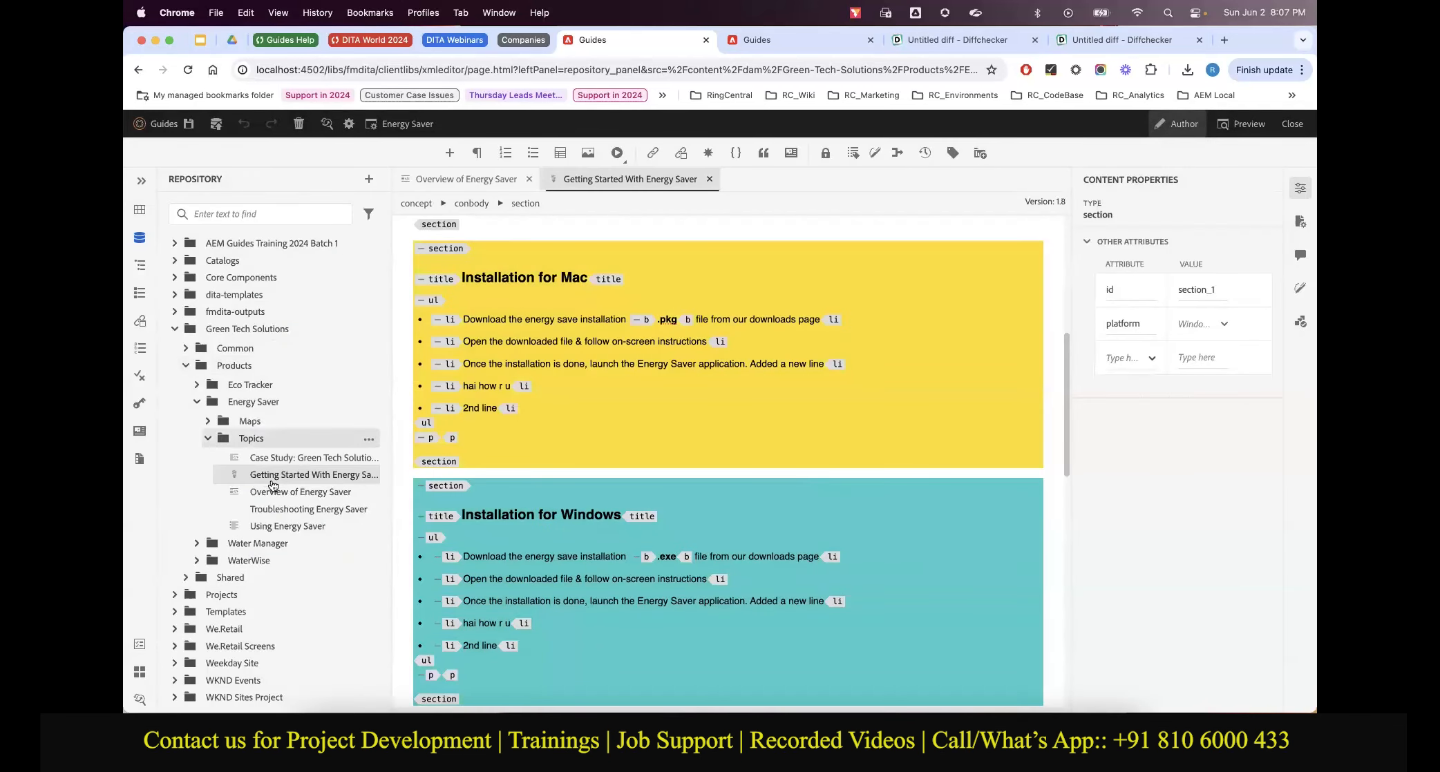
Open the map dashboard of the "User guide for Energy Saver" map and its AEM Site for Mac Users output preset for editing
click(209, 422)
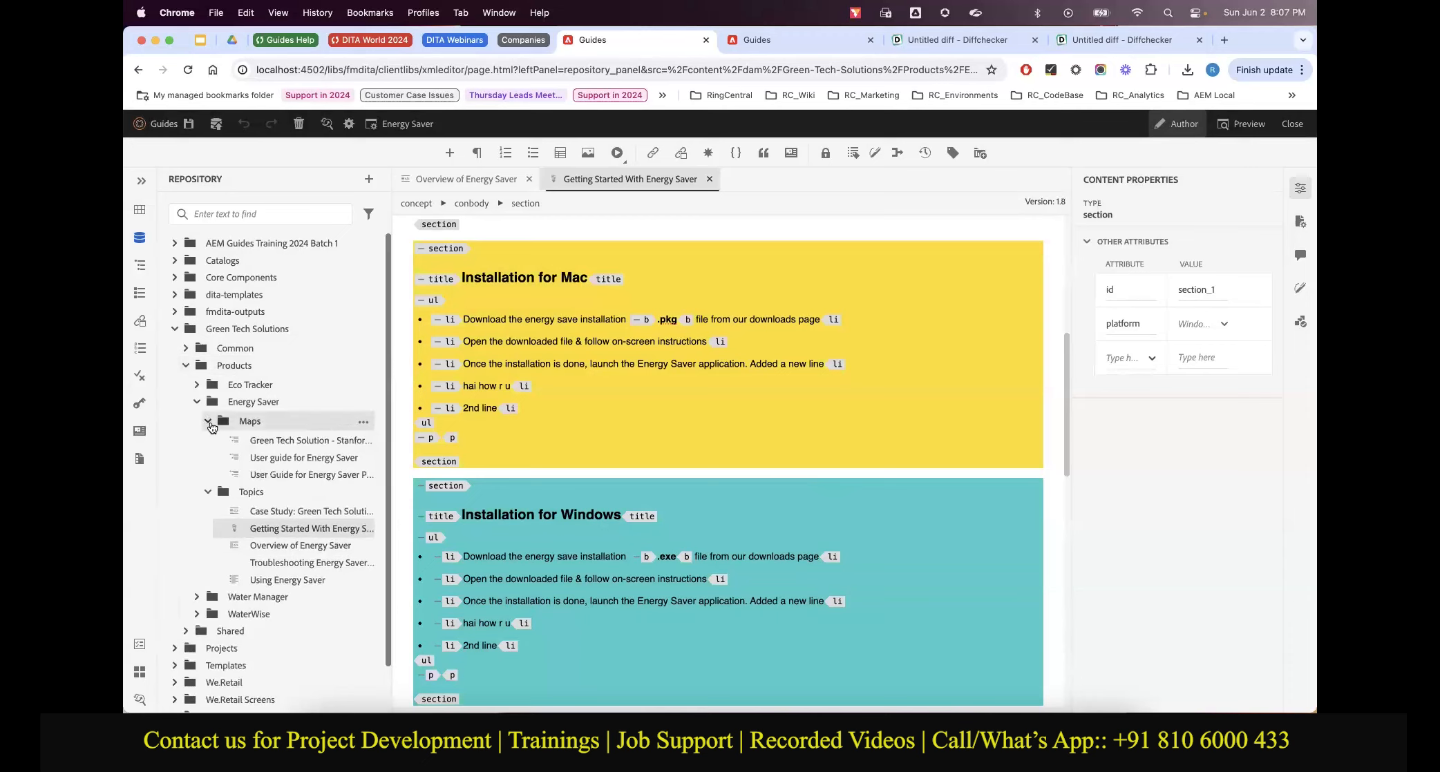
click(367, 460)
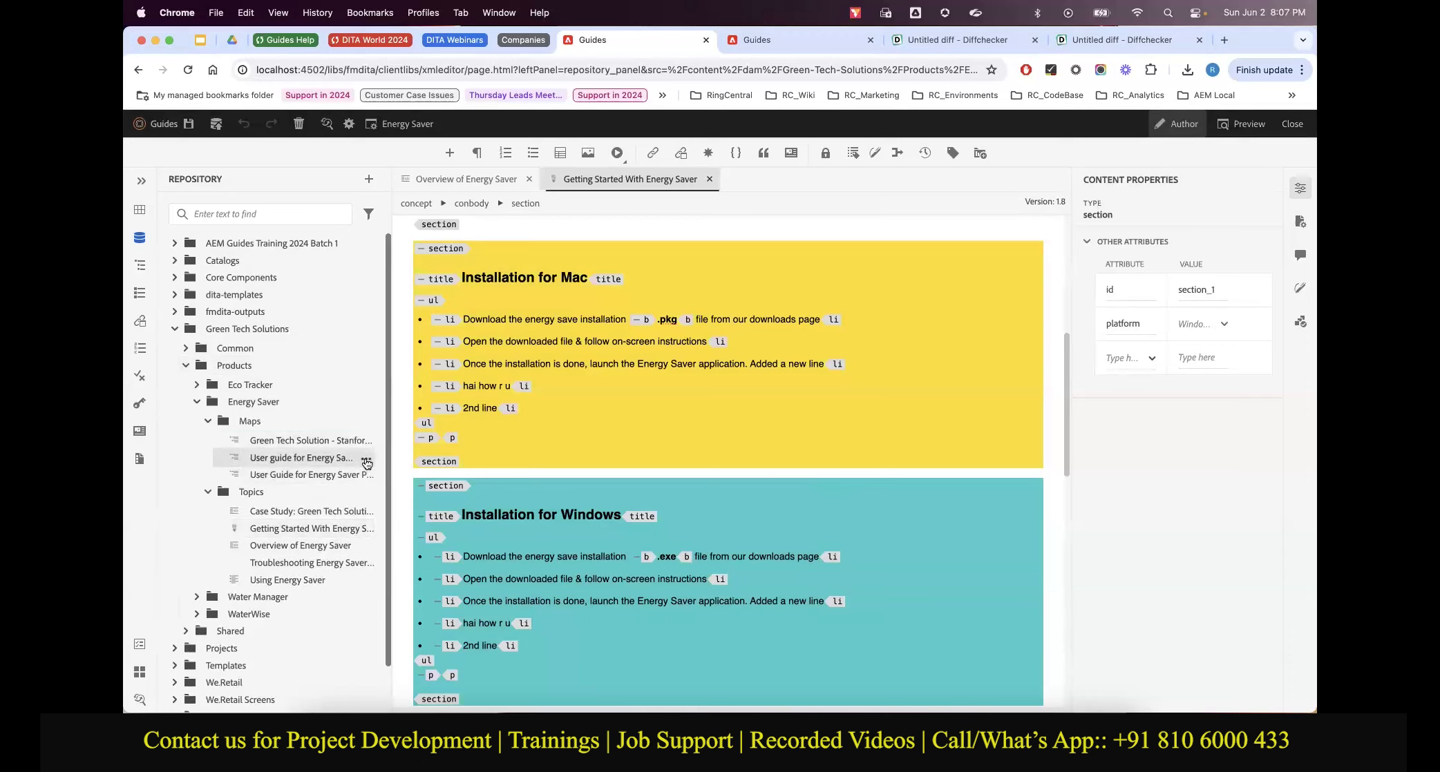
scroll(423, 401, down, 2)
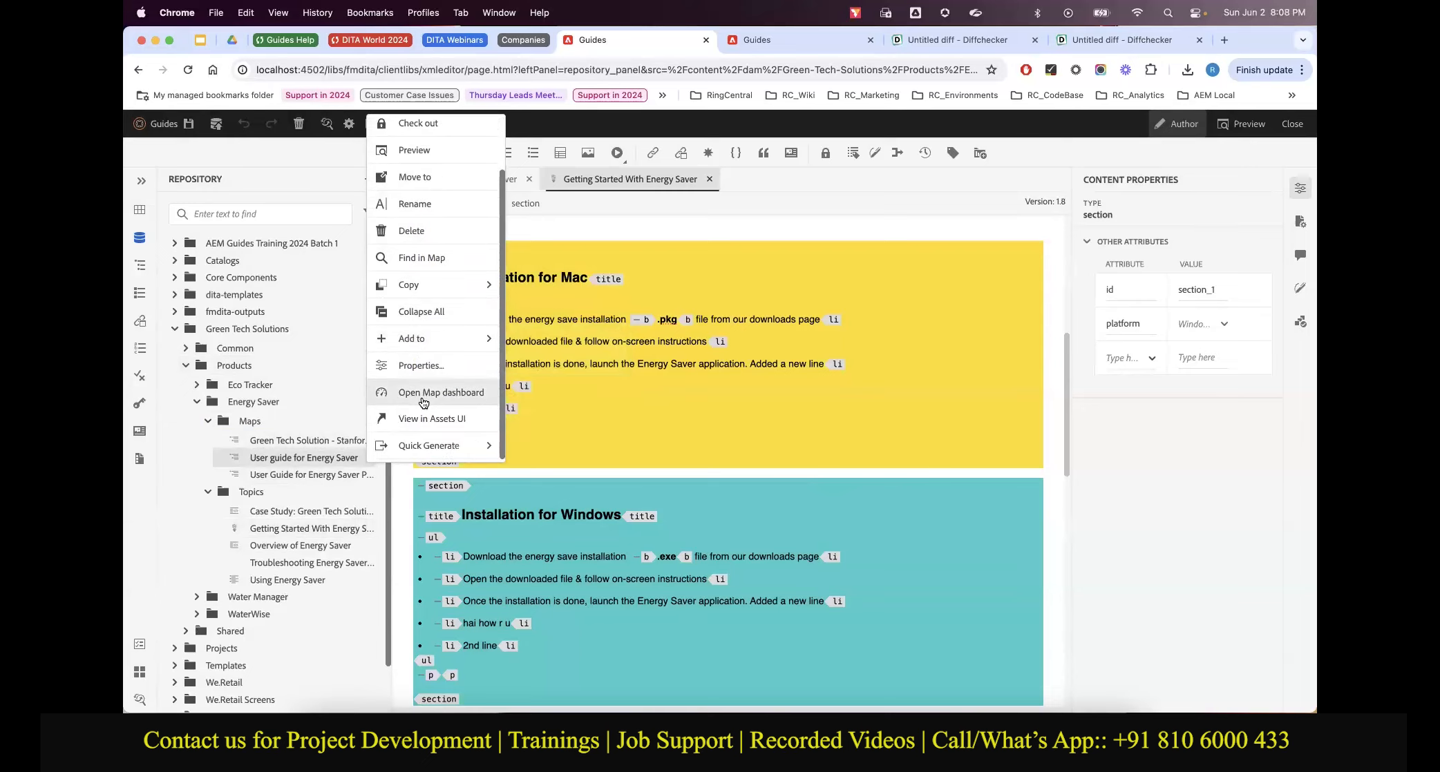
click(424, 393)
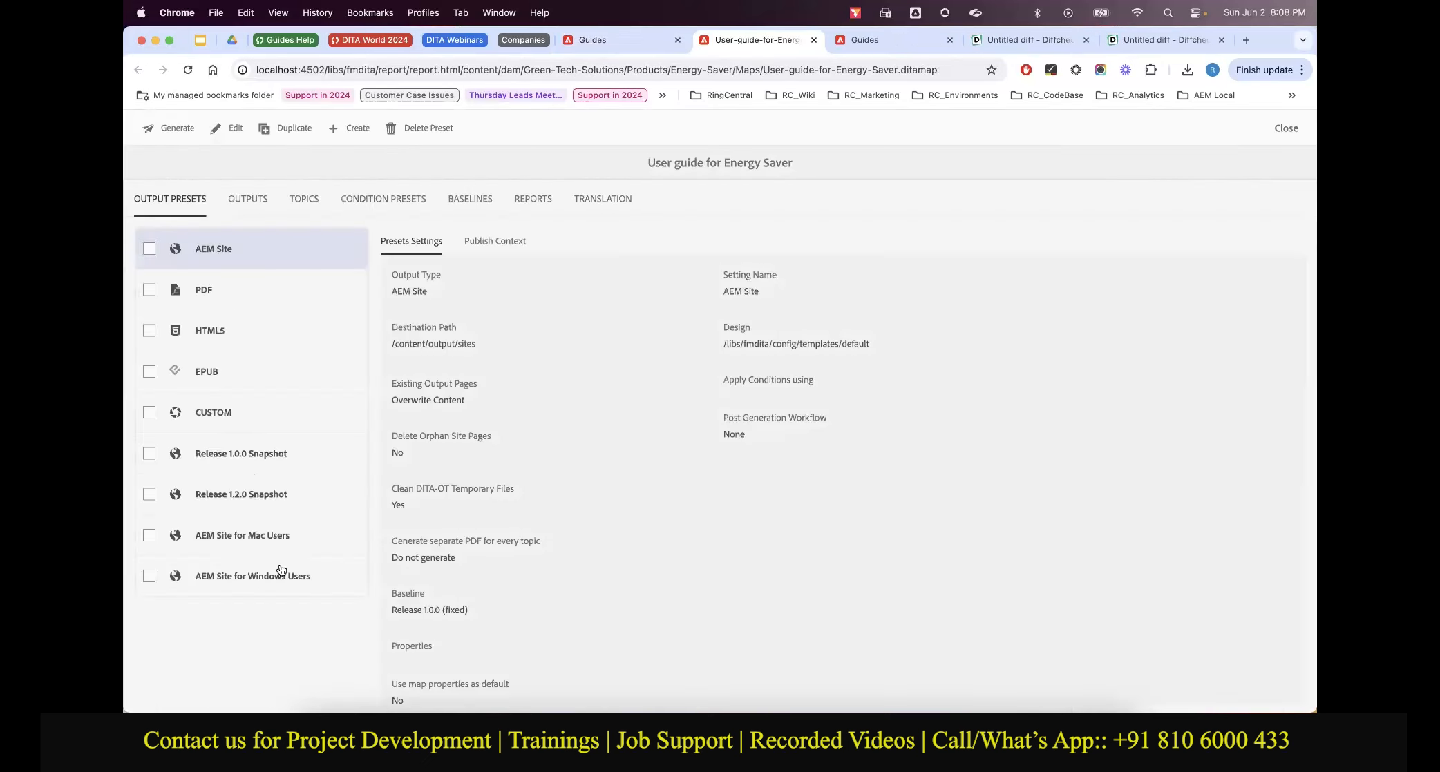
click(150, 536)
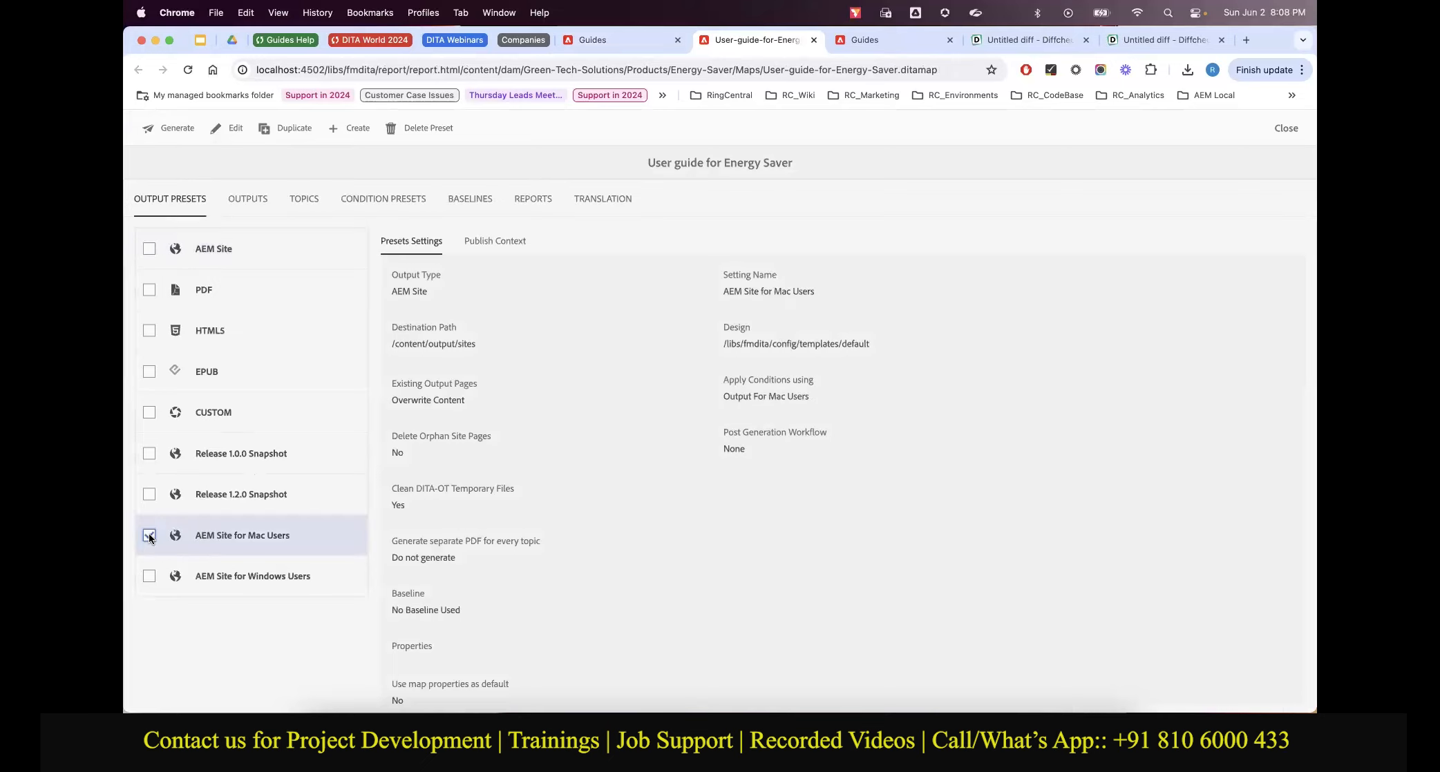
click(222, 131)
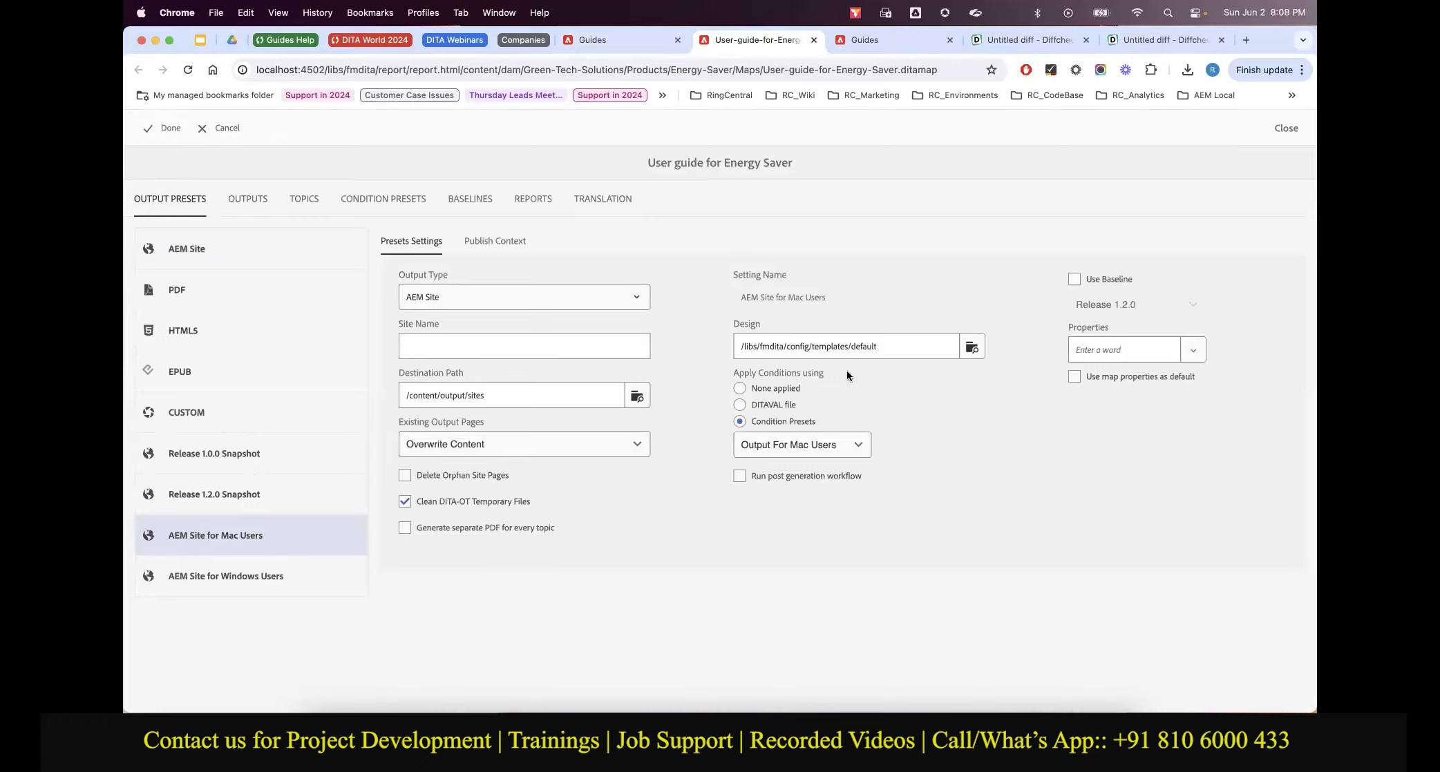
Try enabling a baseline for the AEM Site for Mac Users preset and look at the available baselines
click(1075, 279)
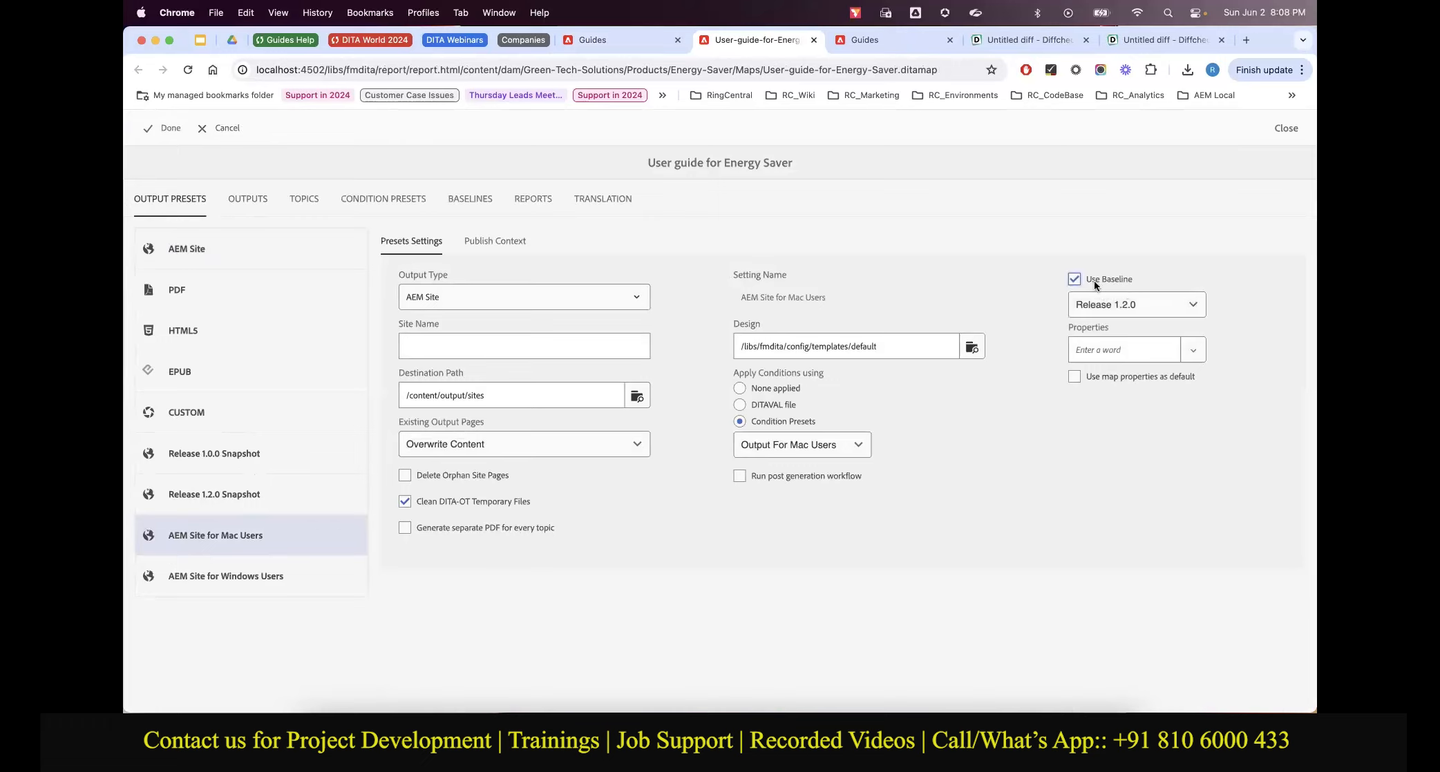
click(1103, 310)
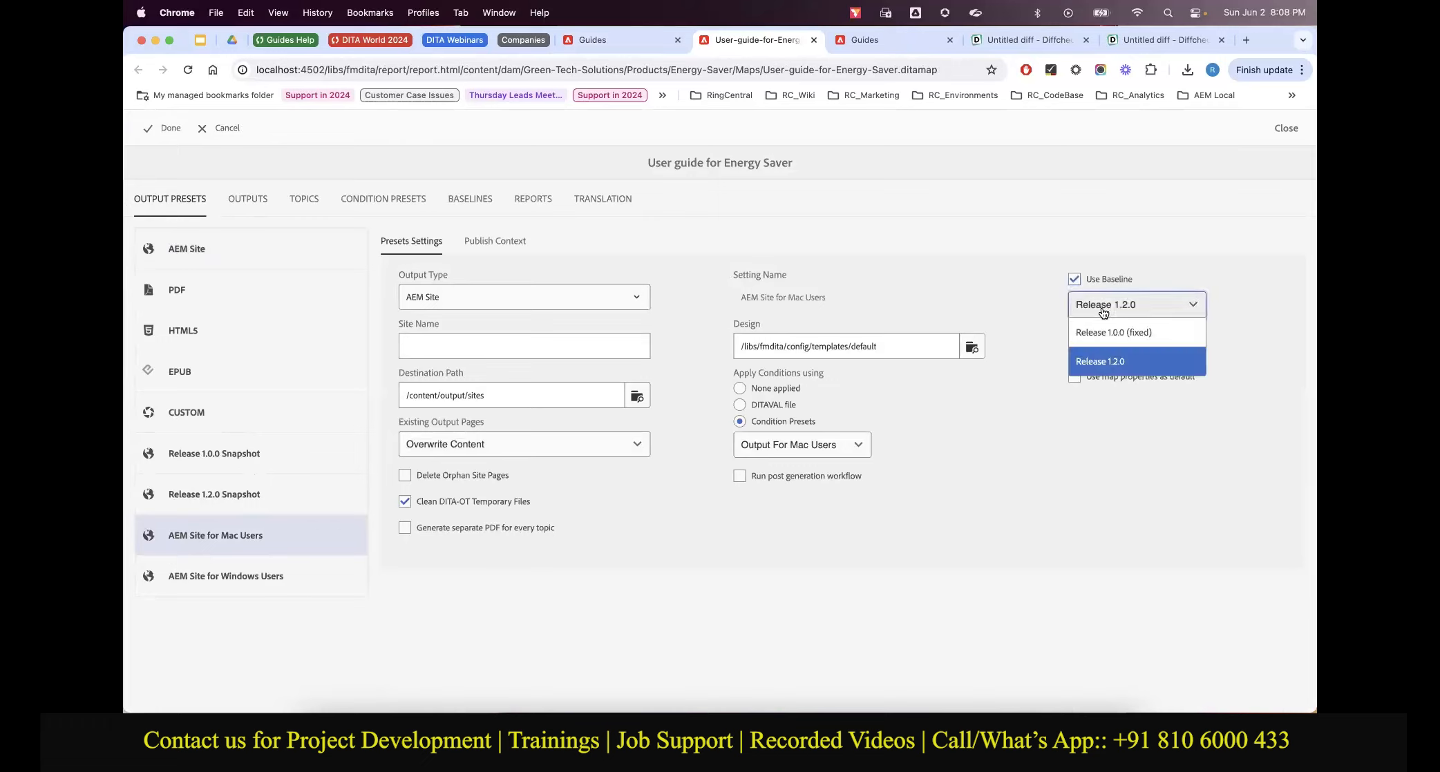
Close the duplicate Guides browser tab and return to the Energy Saver user guide's map dashboard
click(870, 36)
click(629, 40)
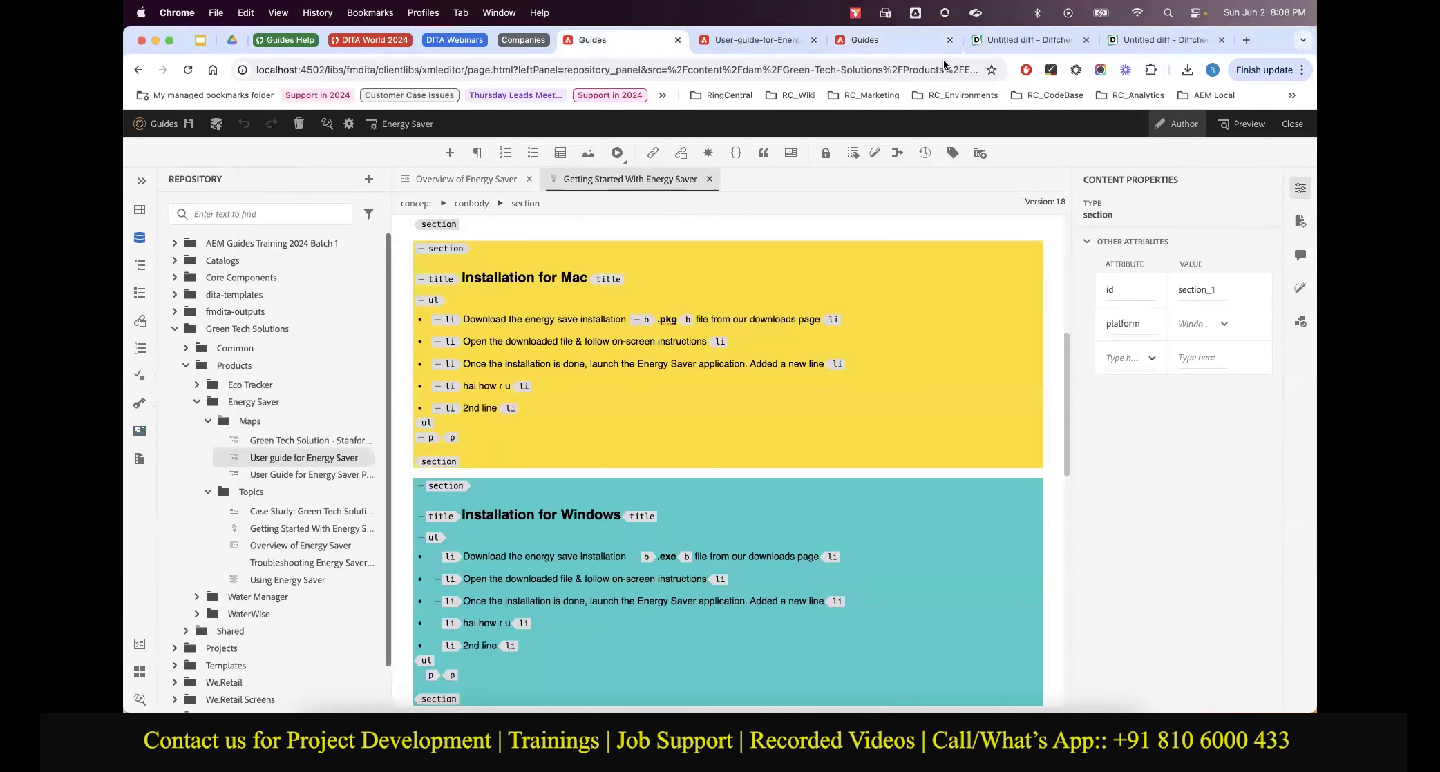
click(950, 40)
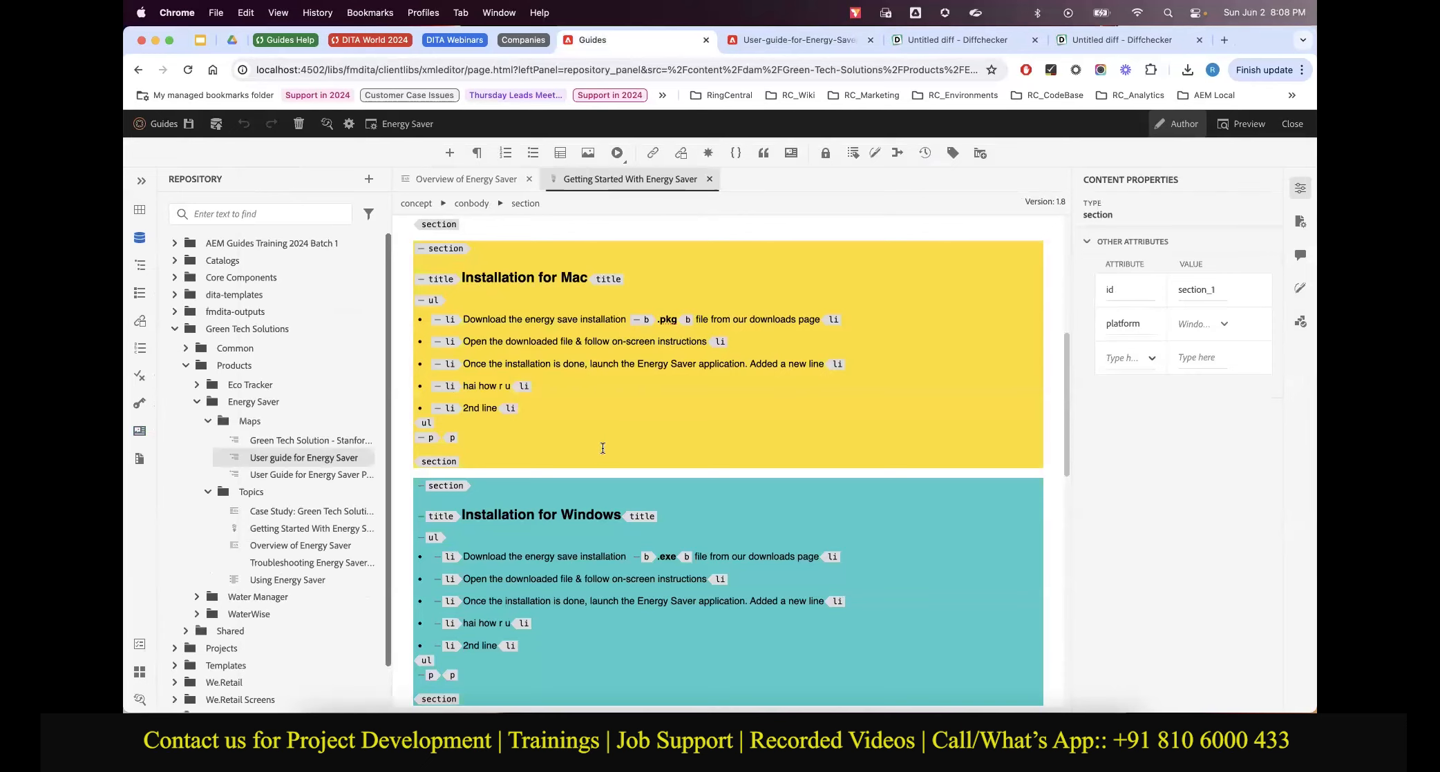
click(795, 40)
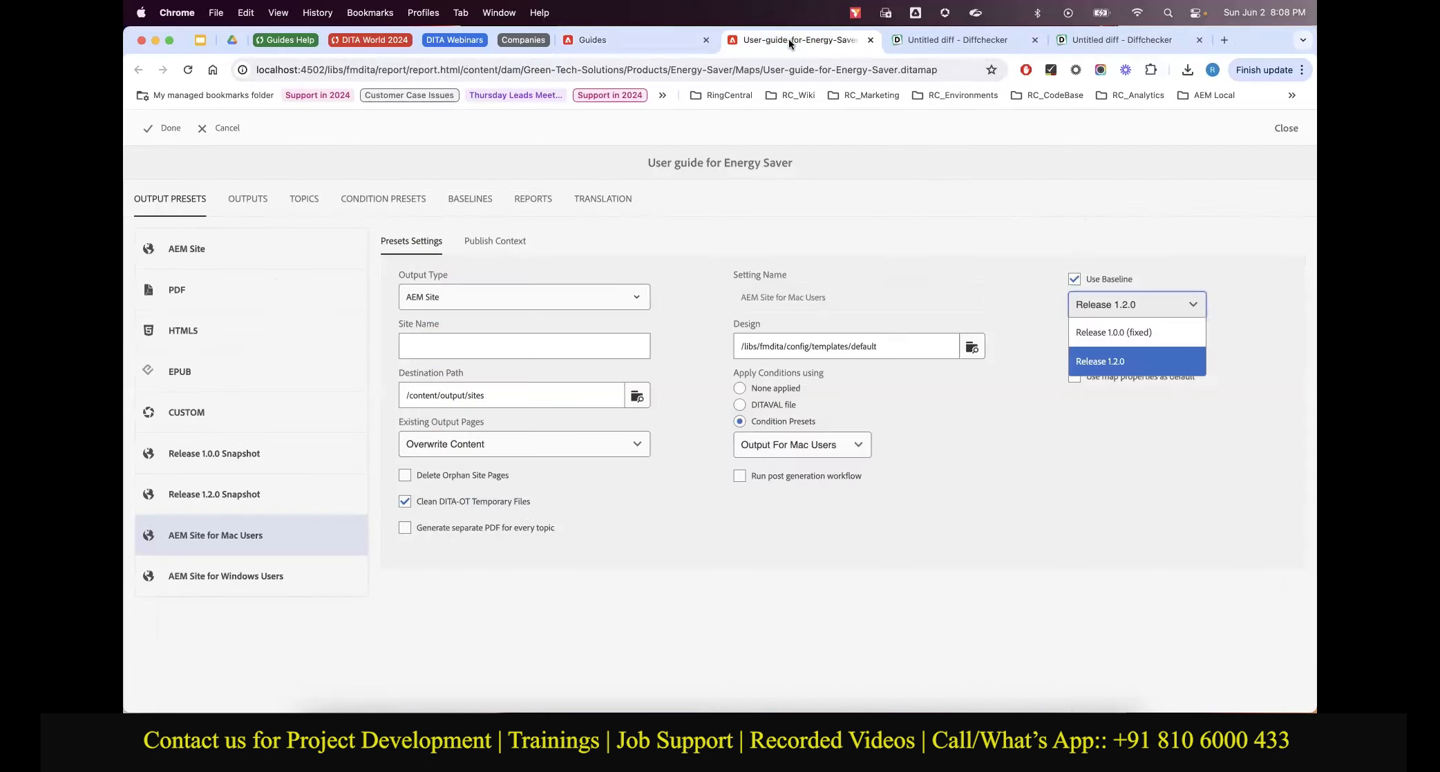
Turn off the baseline for the AEM Site for Mac Users preset and check the topic's version in the editor
click(1074, 278)
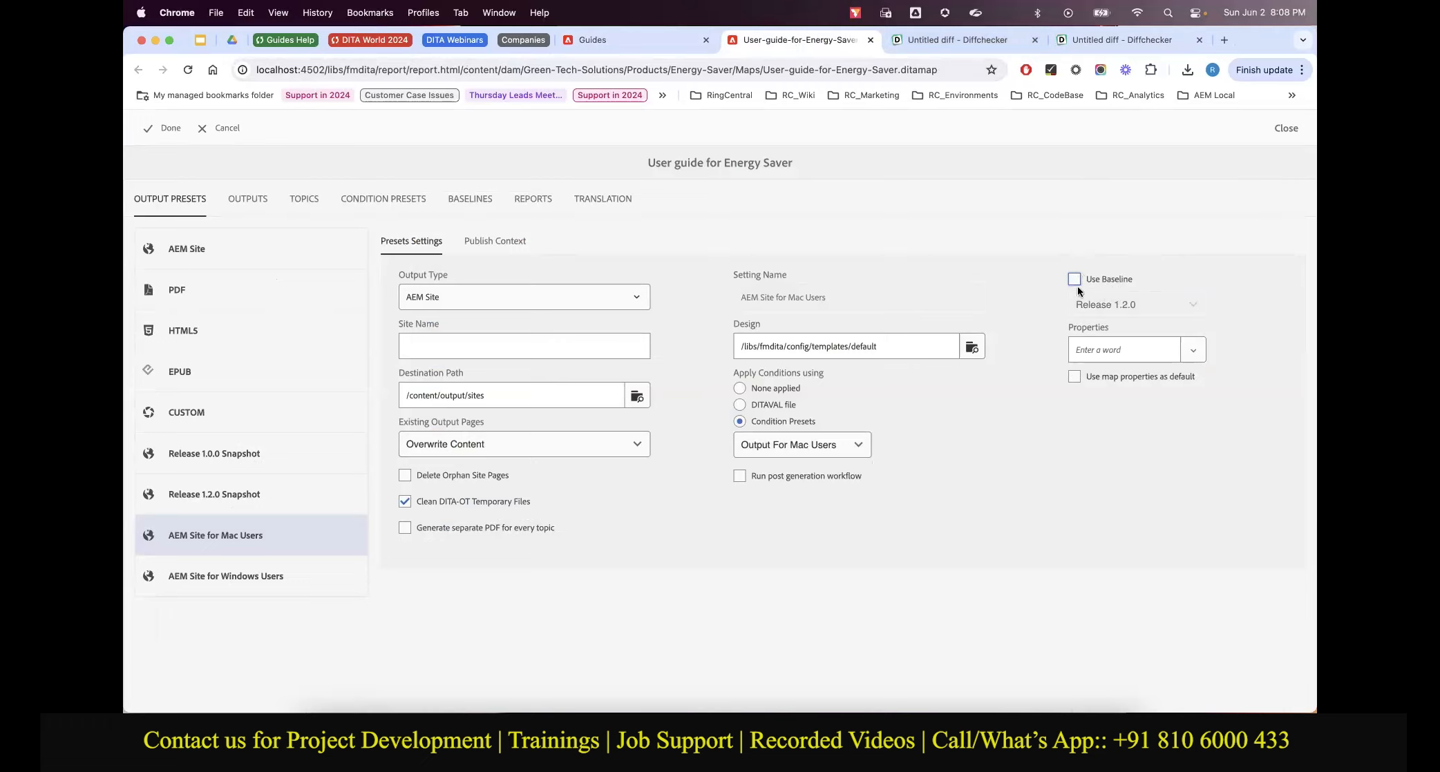
click(571, 36)
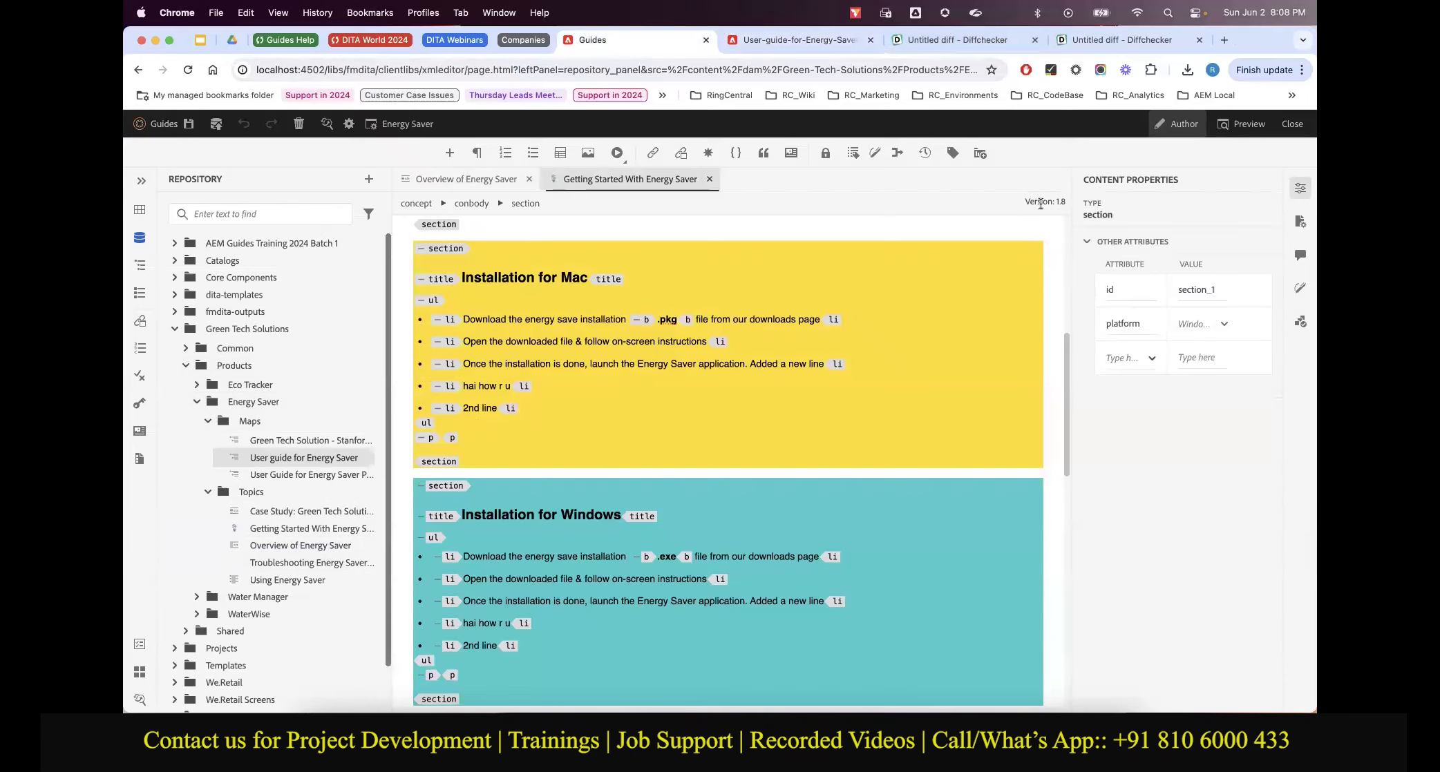
click(802, 46)
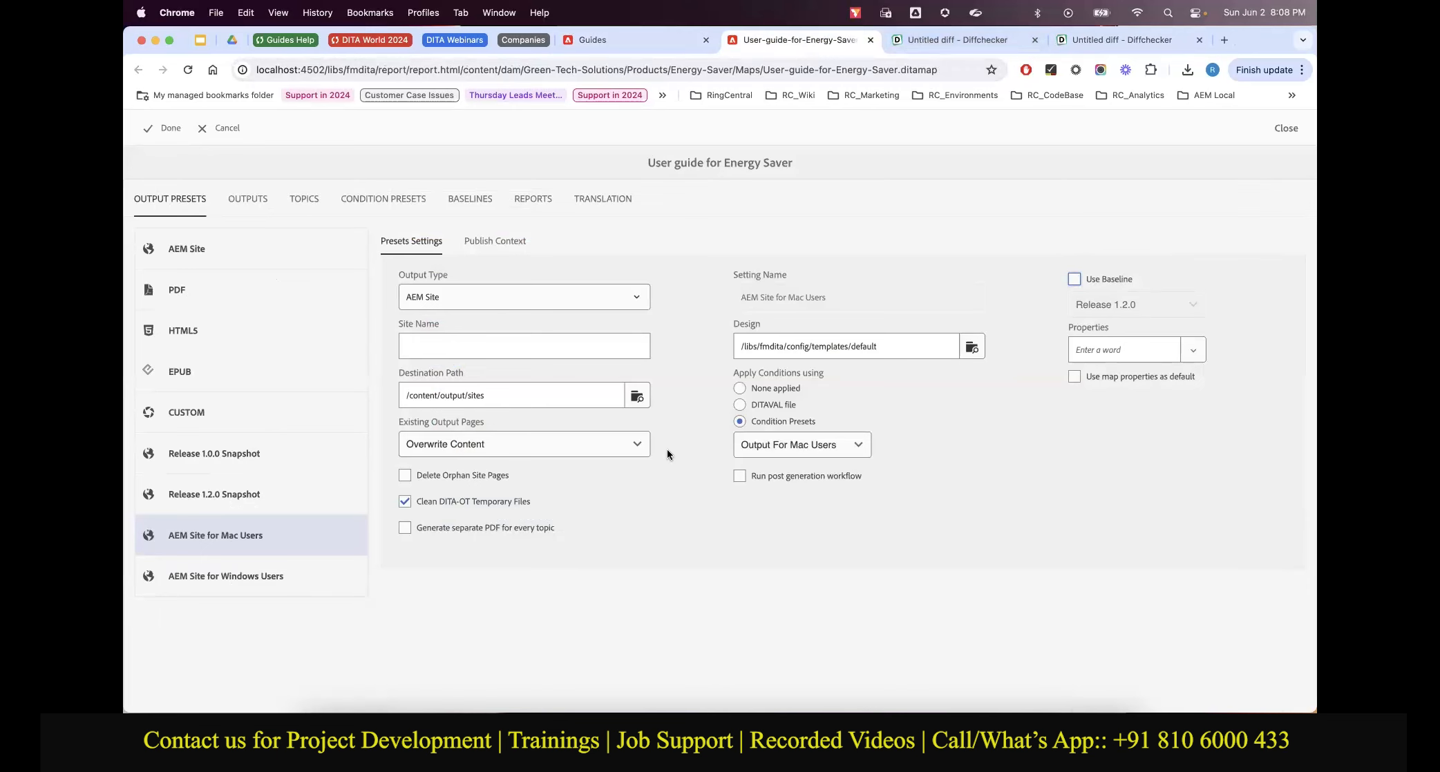
Inspect the platform attribute of the Installation for Mac section, then select the Installation for Windows section in the topic
click(586, 46)
click(456, 306)
click(421, 249)
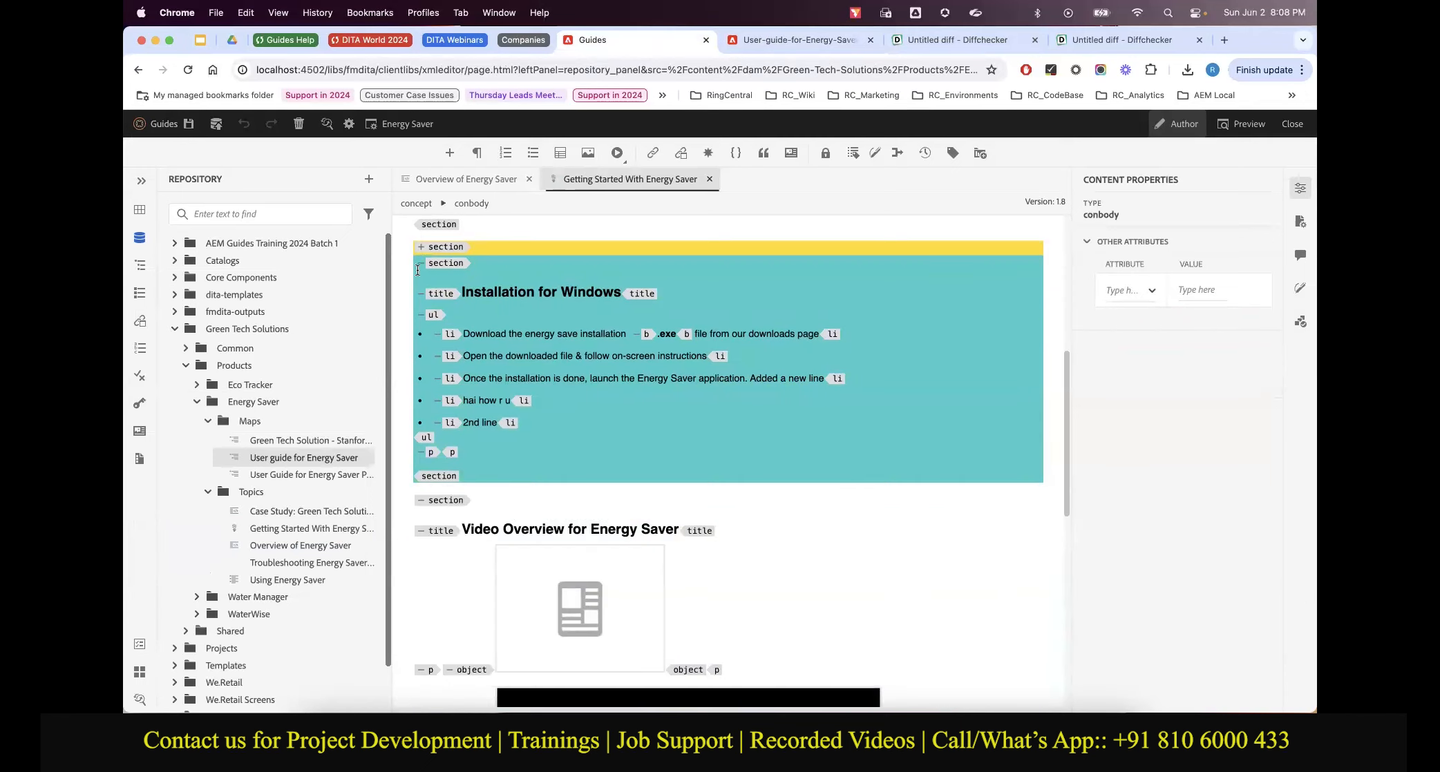
click(423, 248)
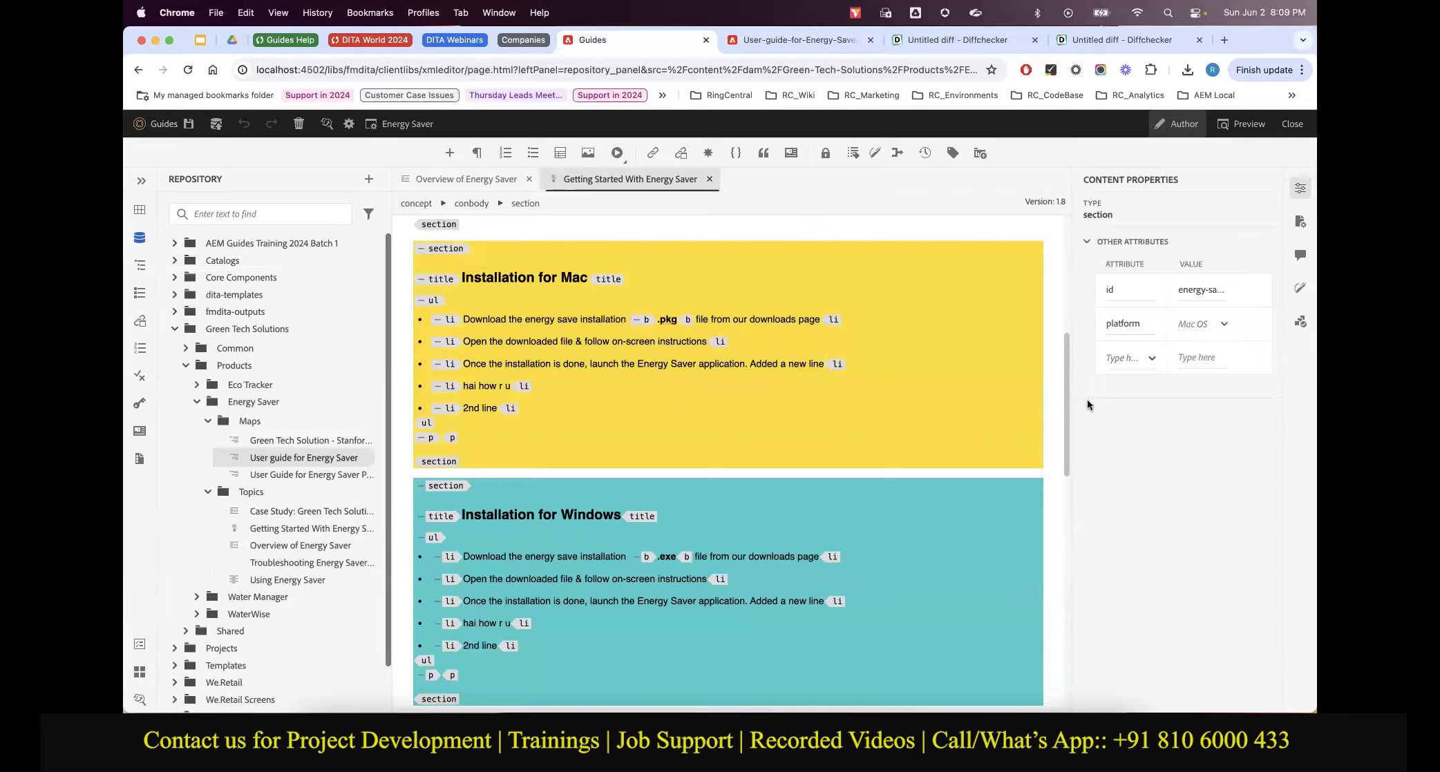
click(441, 492)
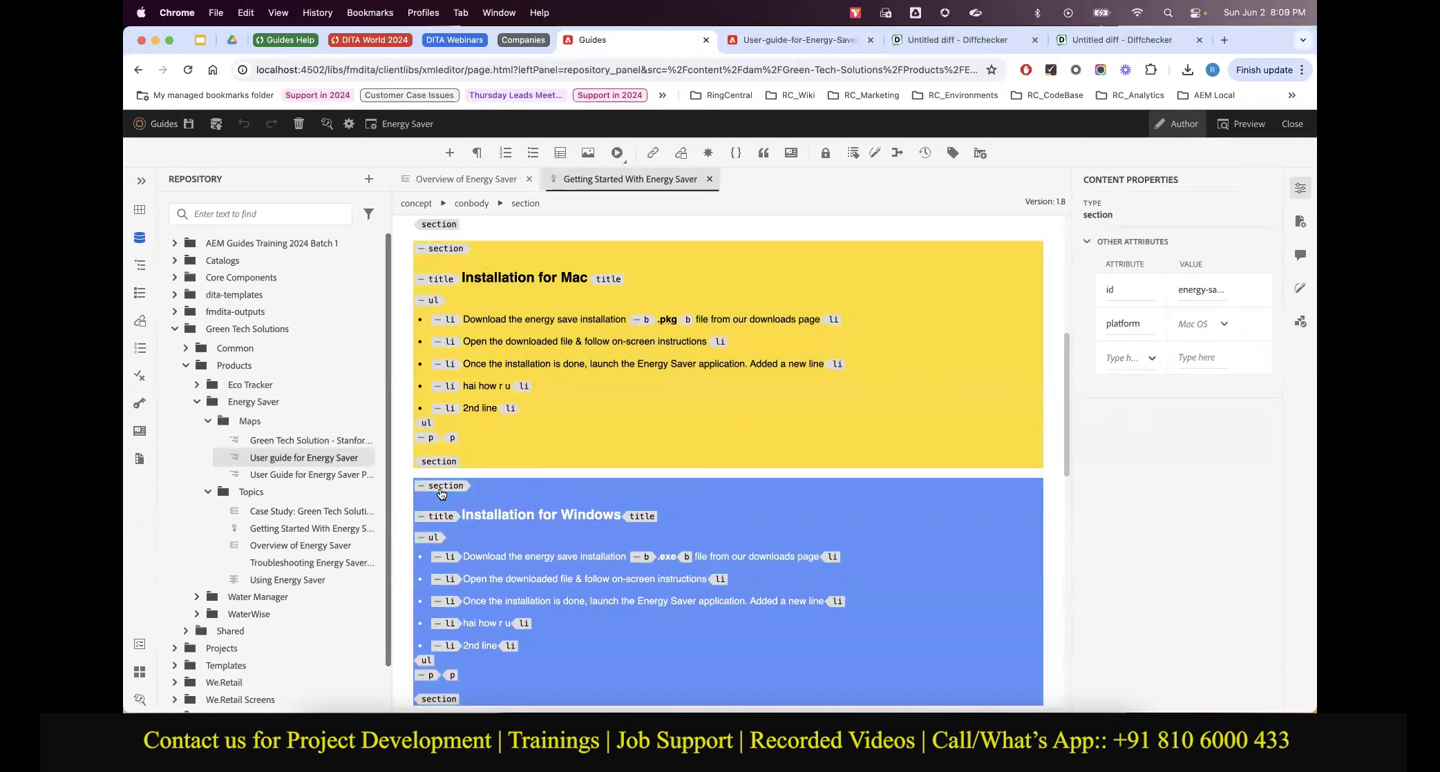
Open the map's "Output For Mac Users" condition preset for editing
click(813, 43)
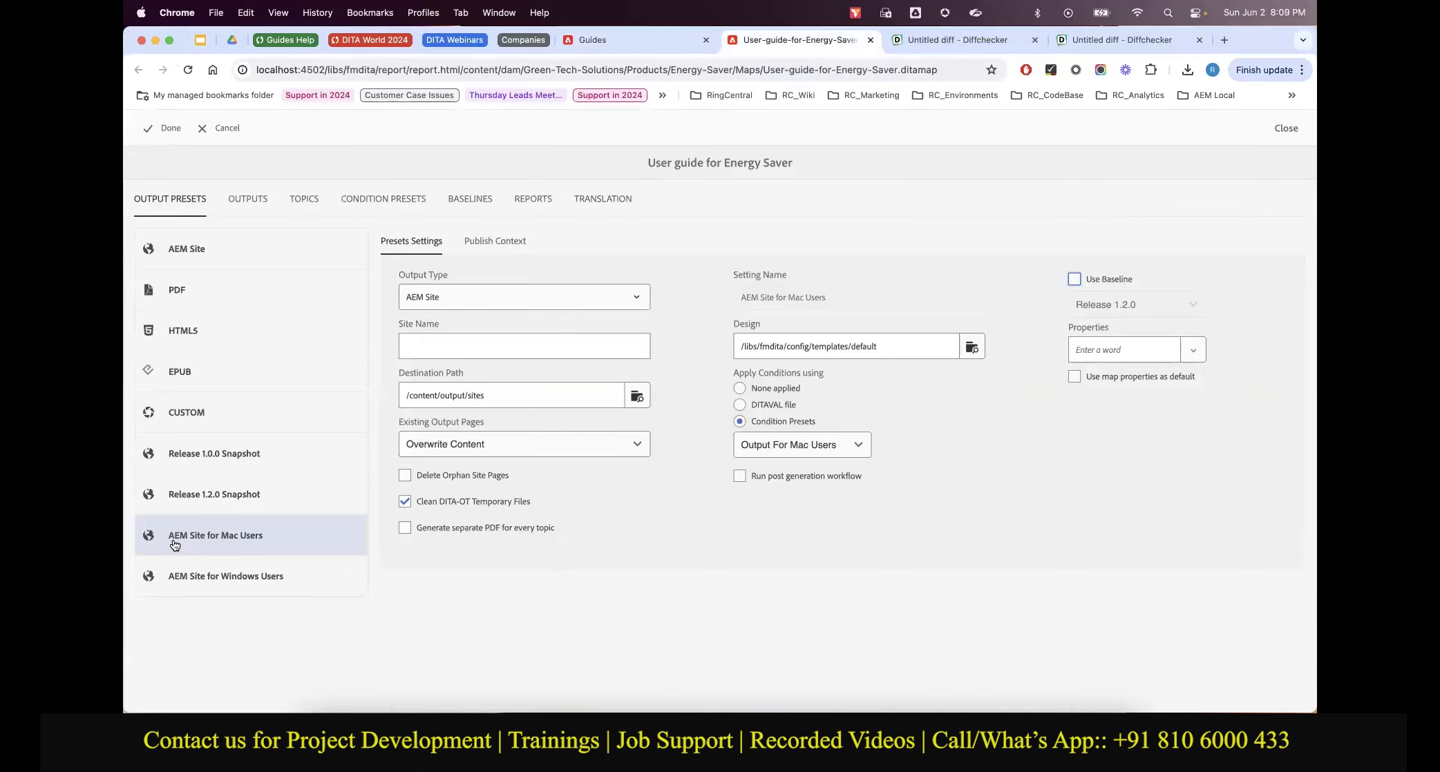
click(389, 198)
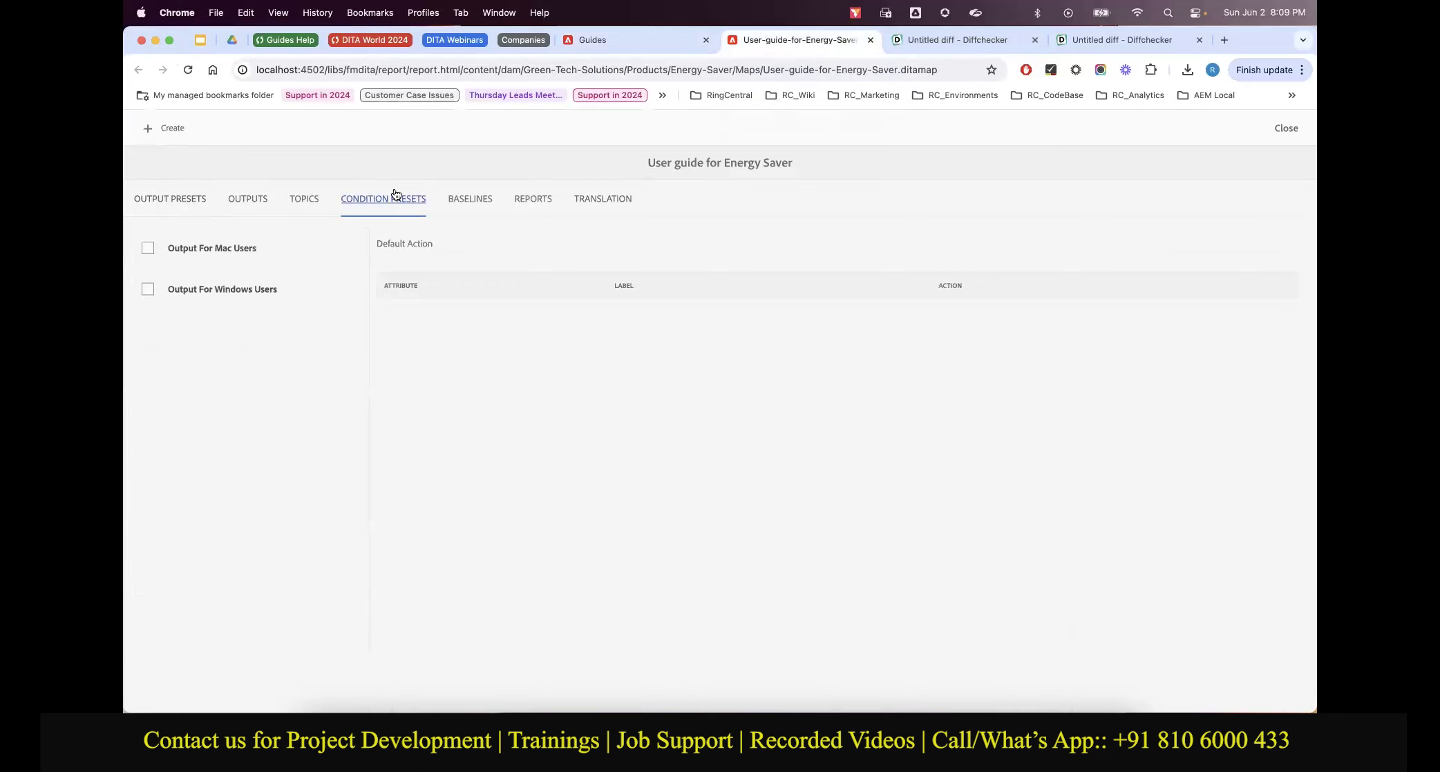
click(148, 247)
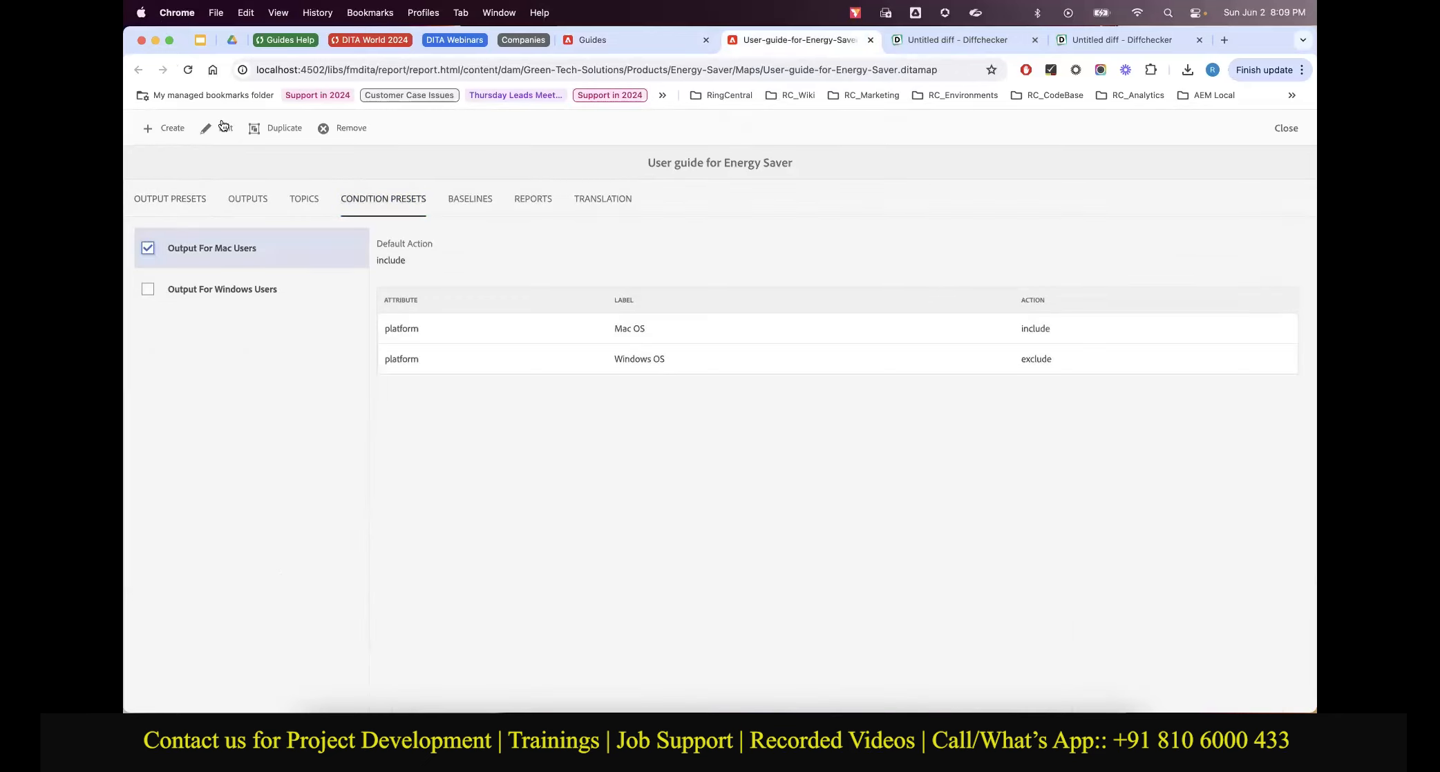
click(214, 131)
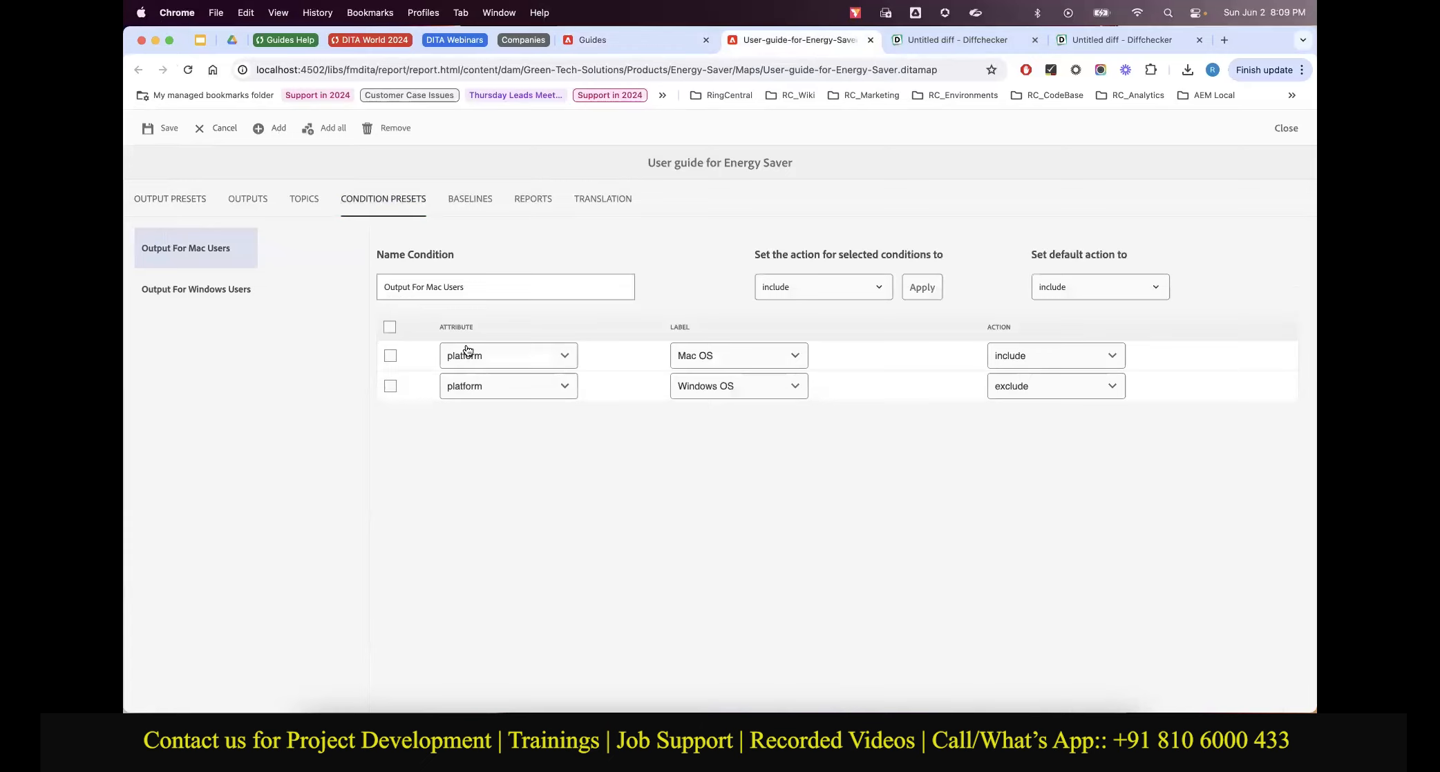
Review the label choices of both platform conditions, keep Mac OS and Windows OS, and save the condition preset
click(699, 352)
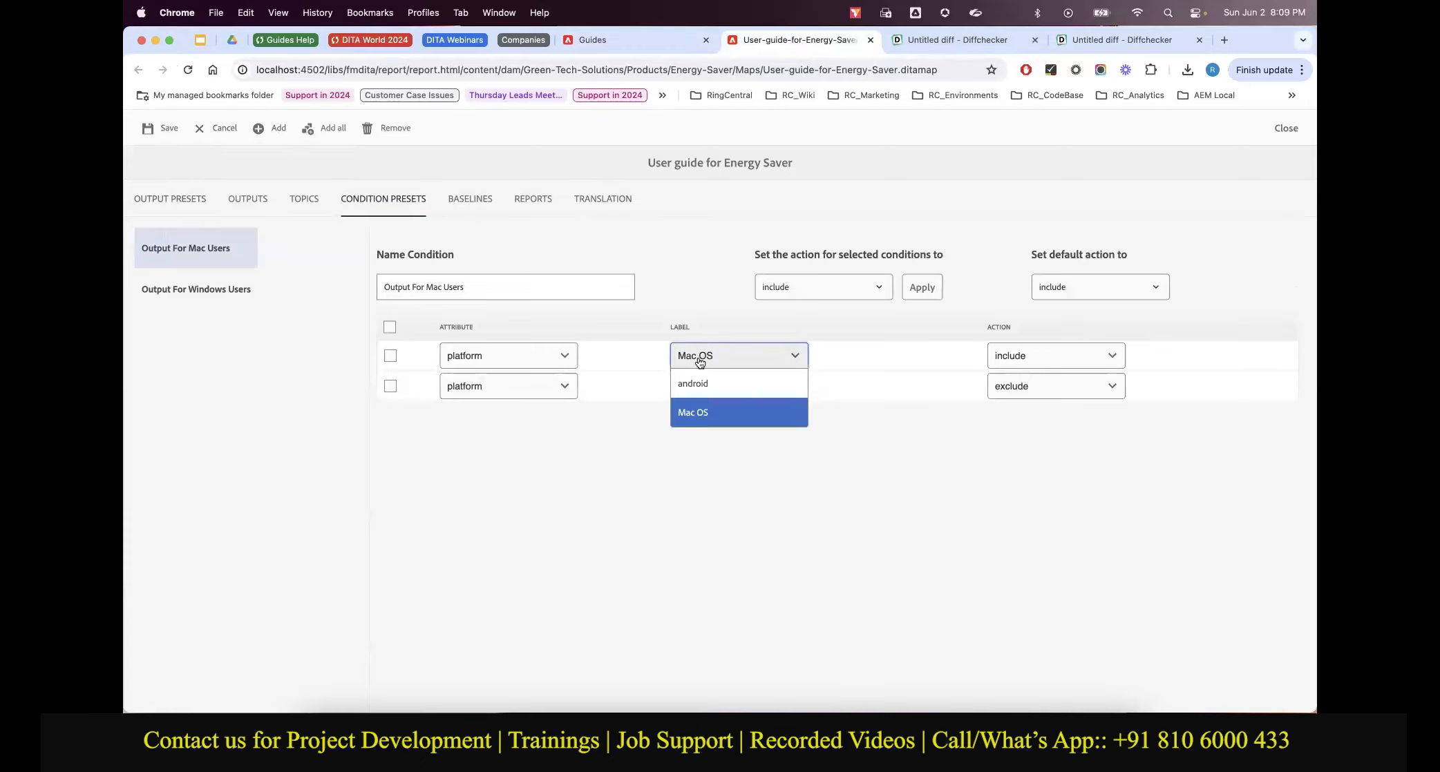
click(722, 359)
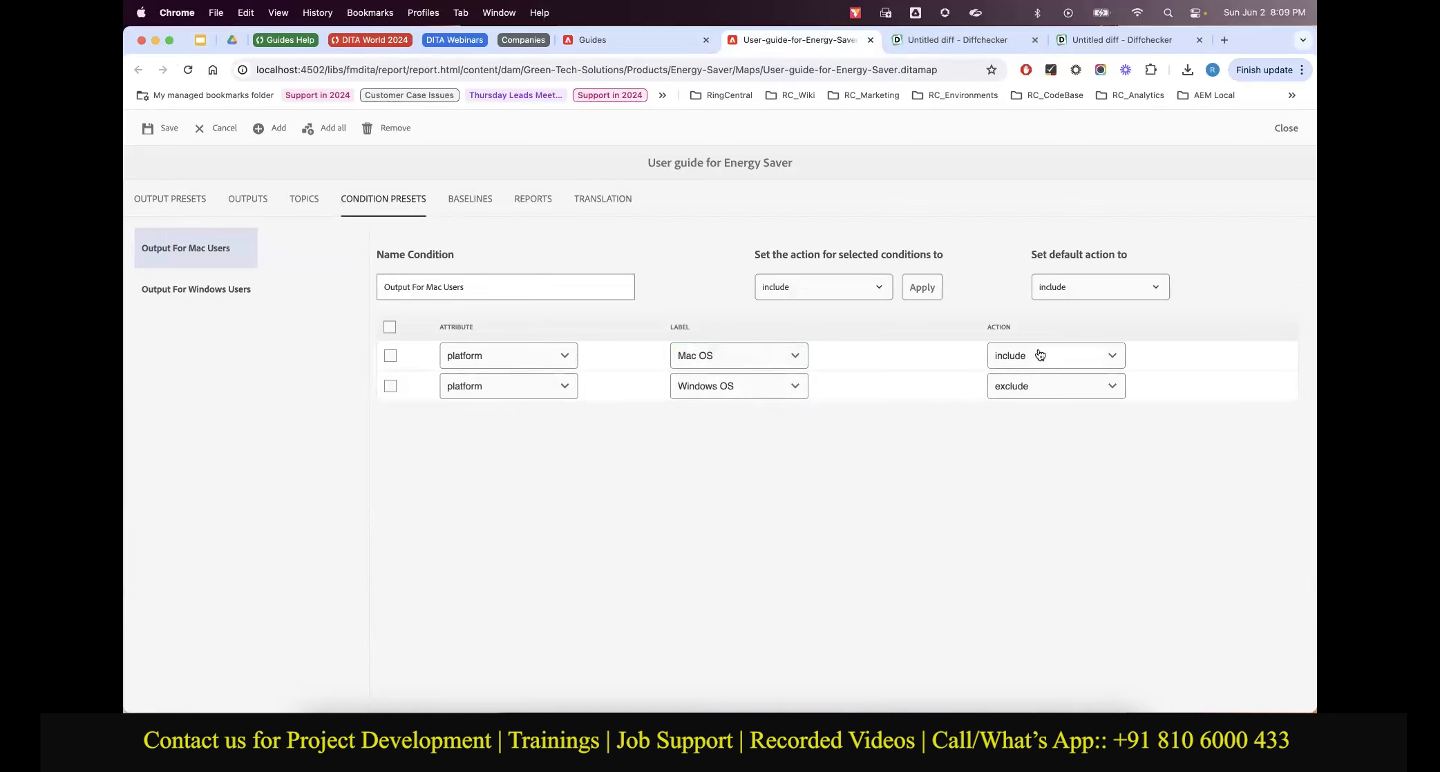
click(727, 395)
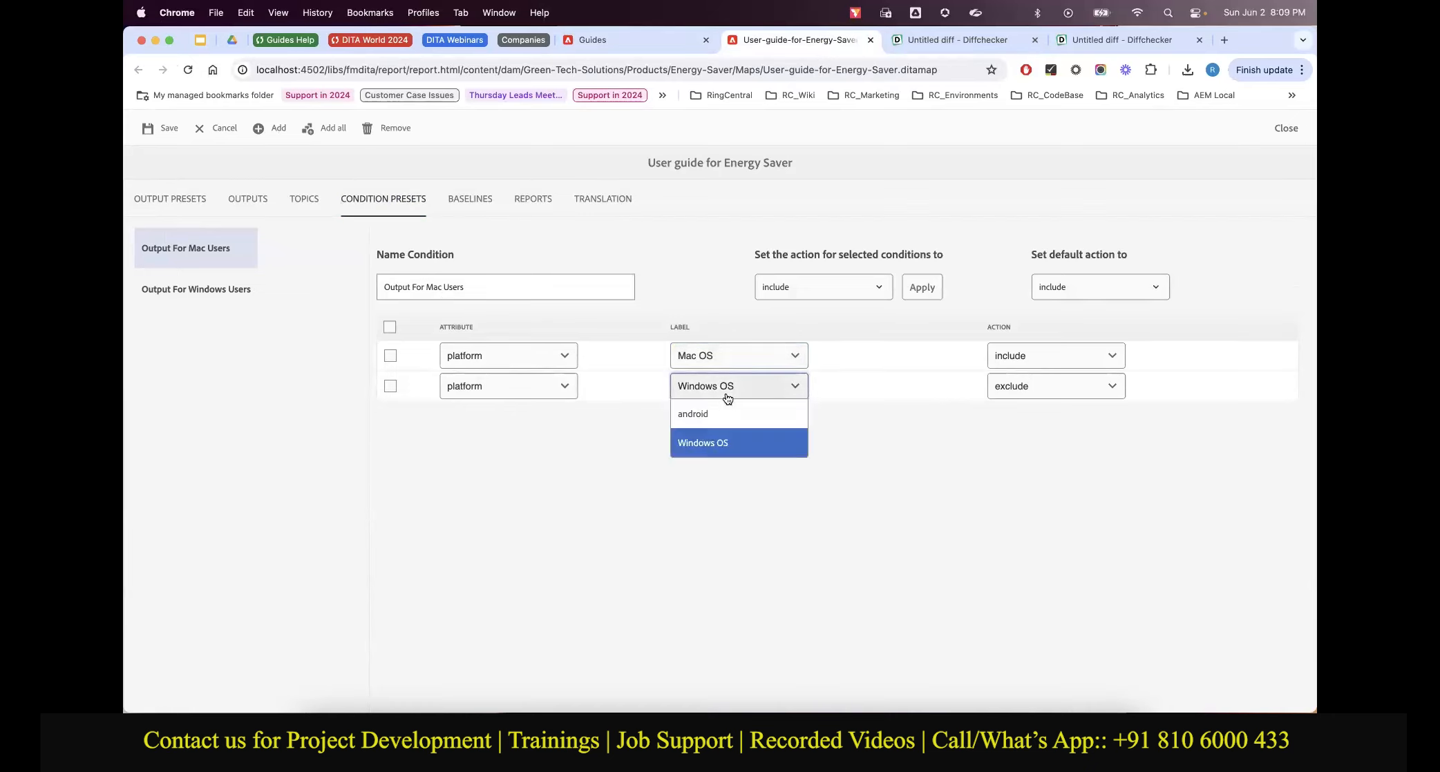
click(726, 397)
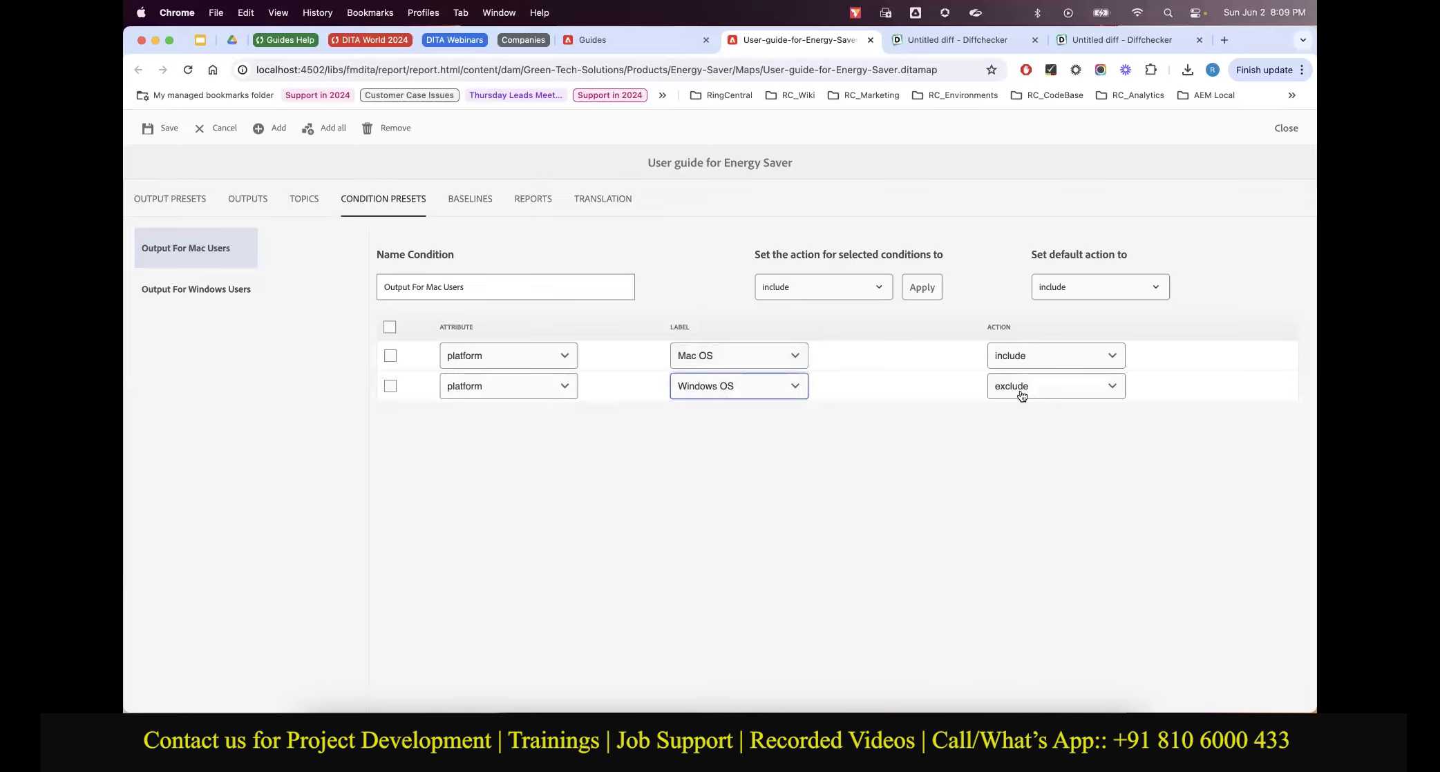
click(158, 130)
Select only the "Output For Windows Users" condition preset to examine its platform conditions and actions
click(147, 246)
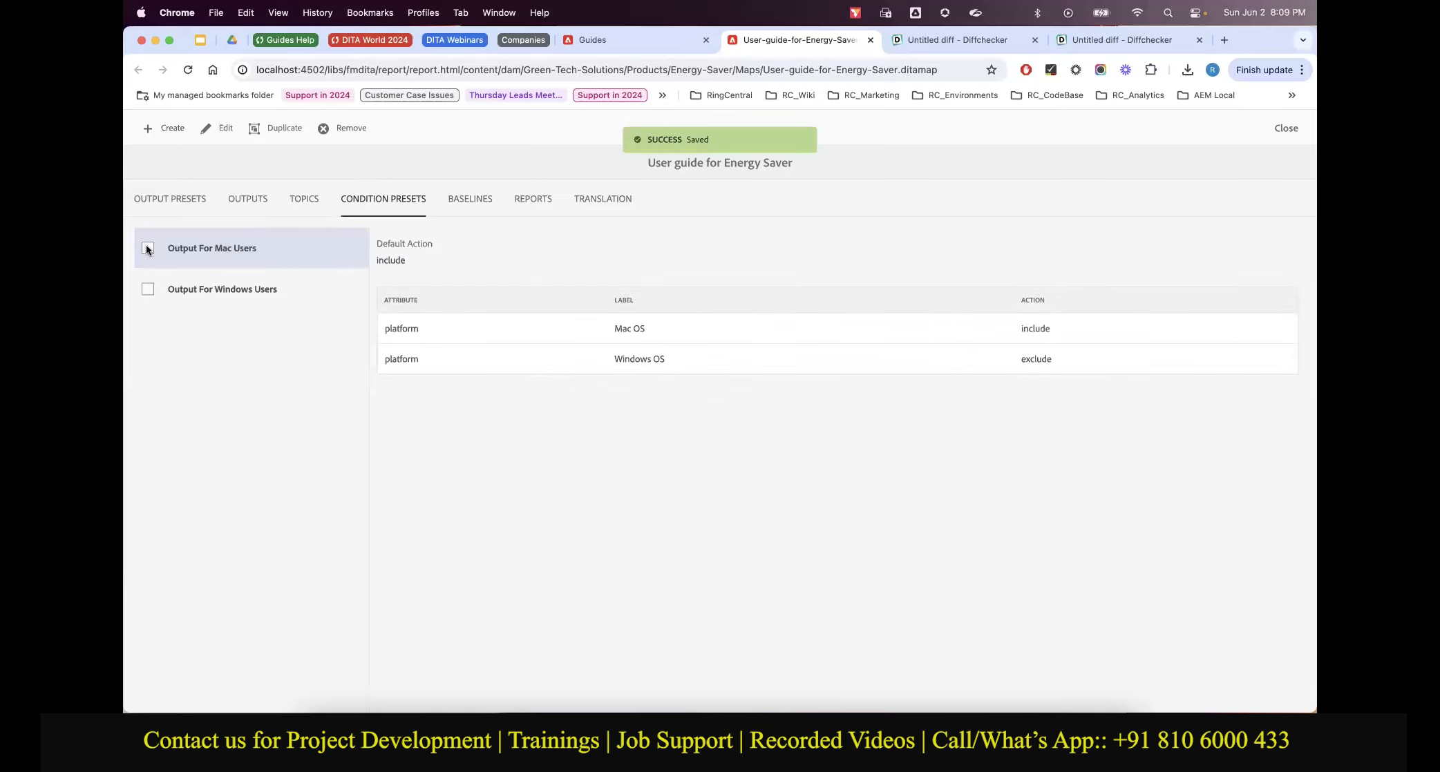
click(149, 290)
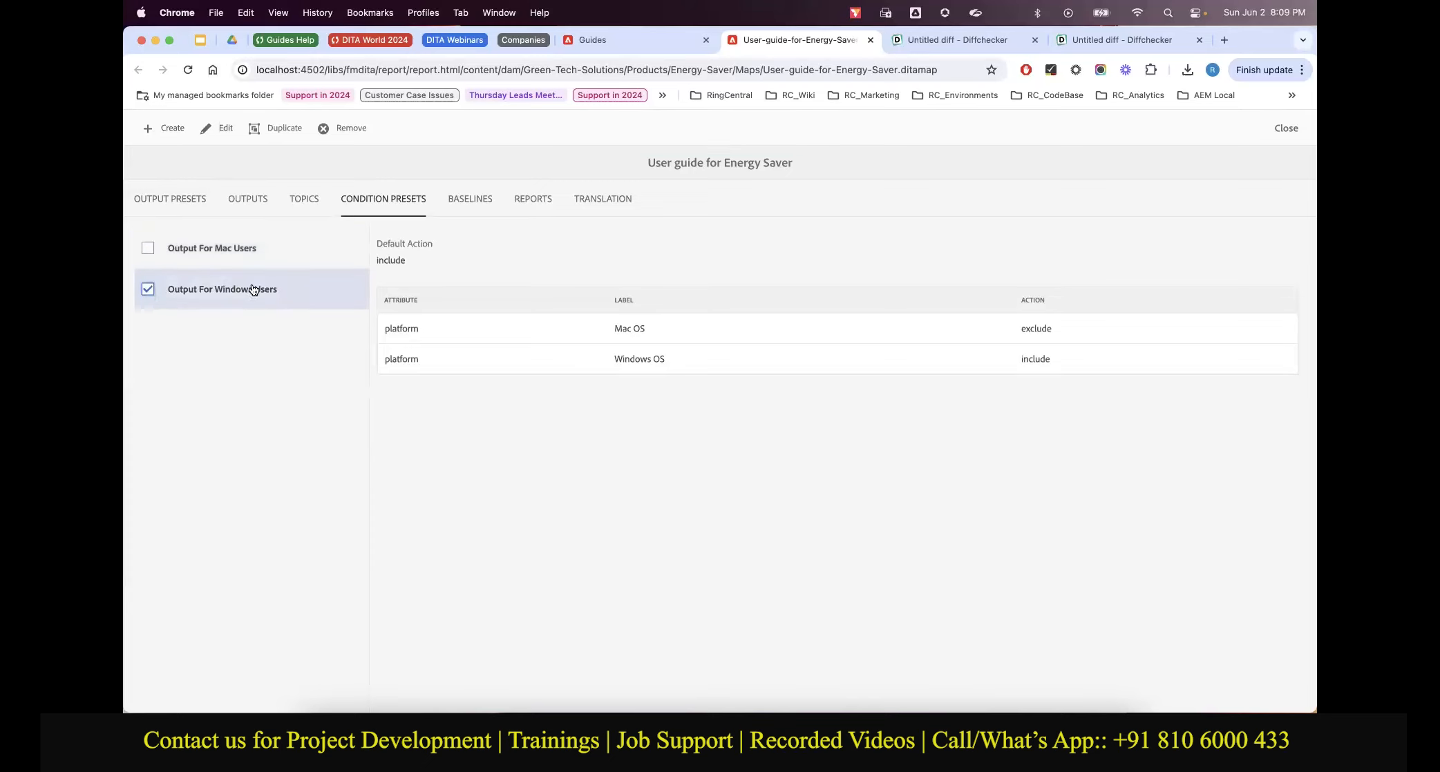
Open the "Output For Windows Users" condition preset for editing, review its platform conditions and save it
click(222, 127)
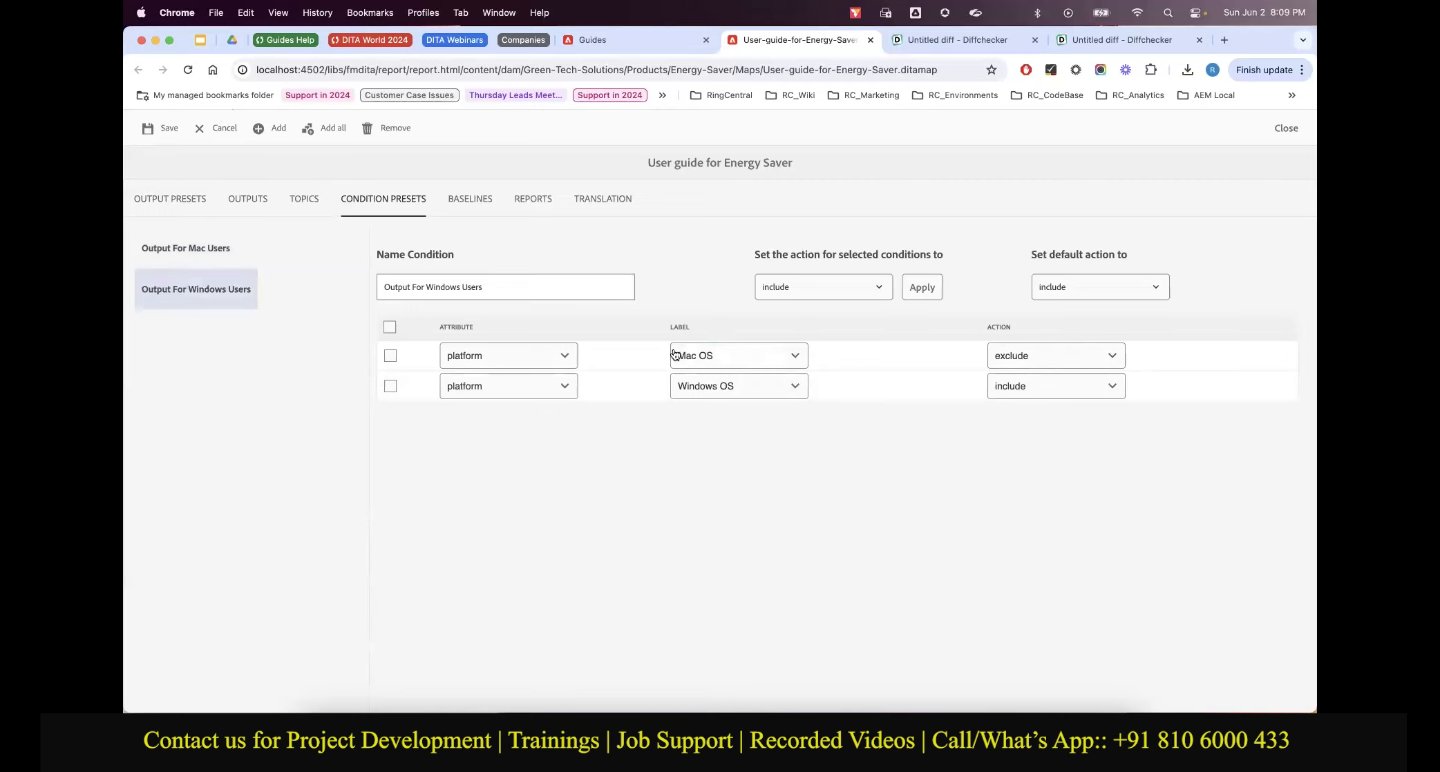
click(152, 131)
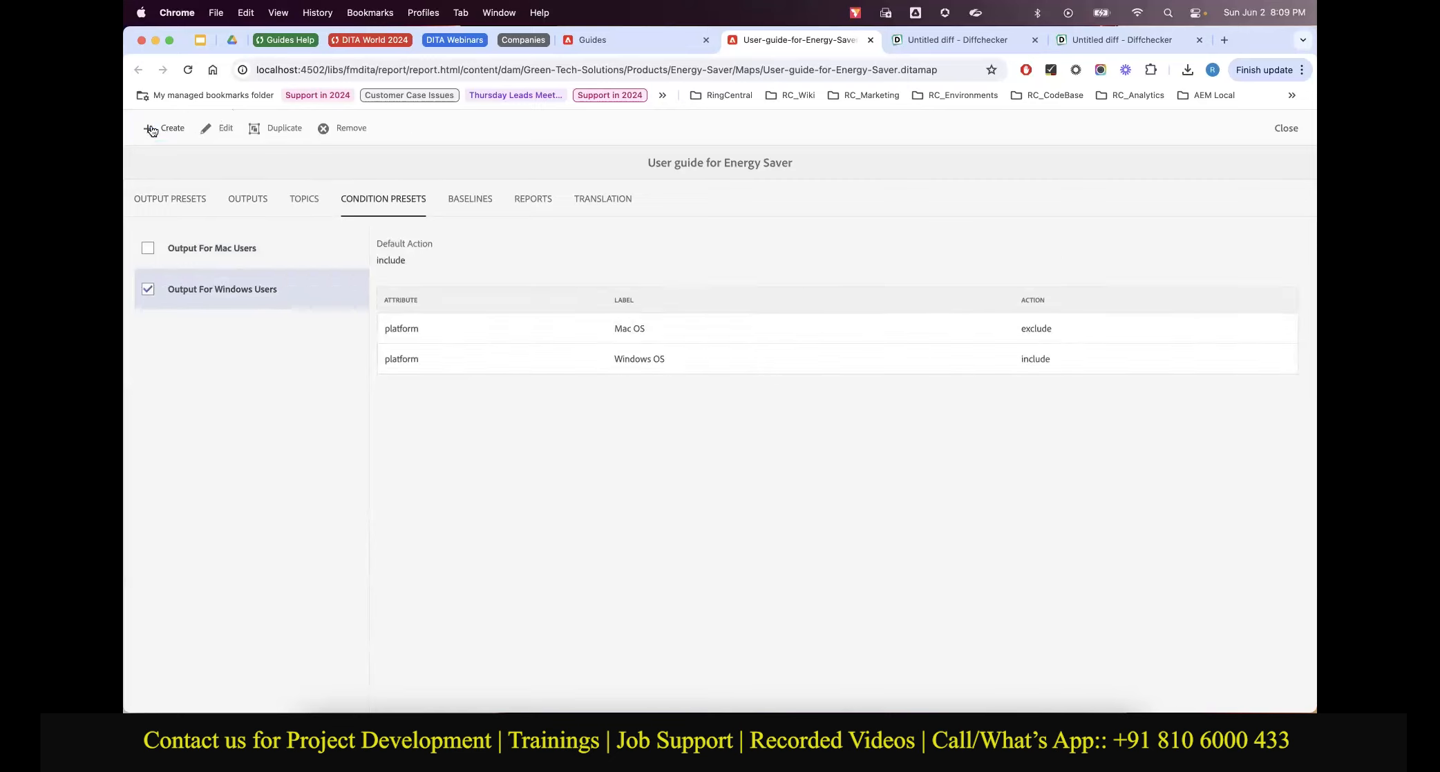
Save the map's "AEM Site for Mac Users" output preset and review its settings
click(168, 207)
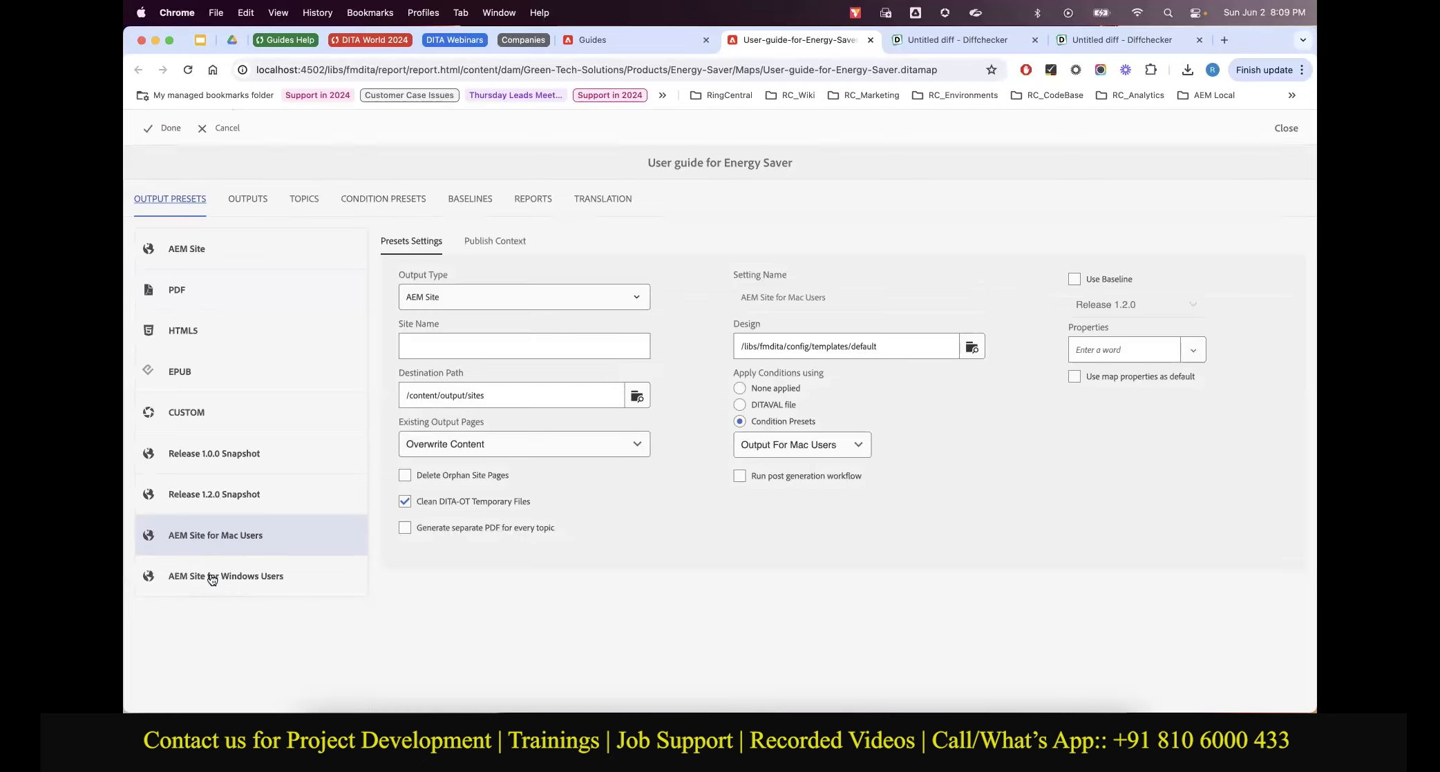
click(167, 122)
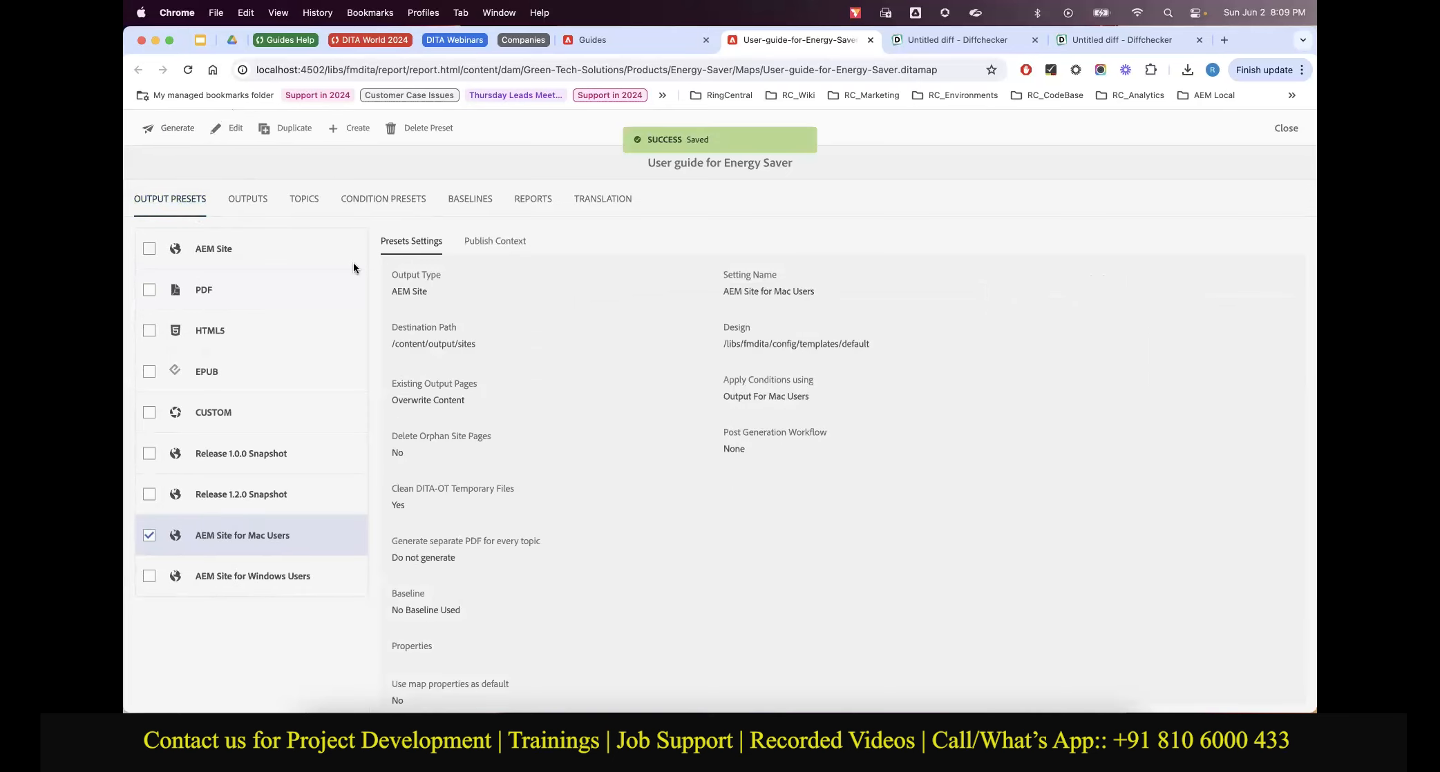
scroll(428, 625, down, 2)
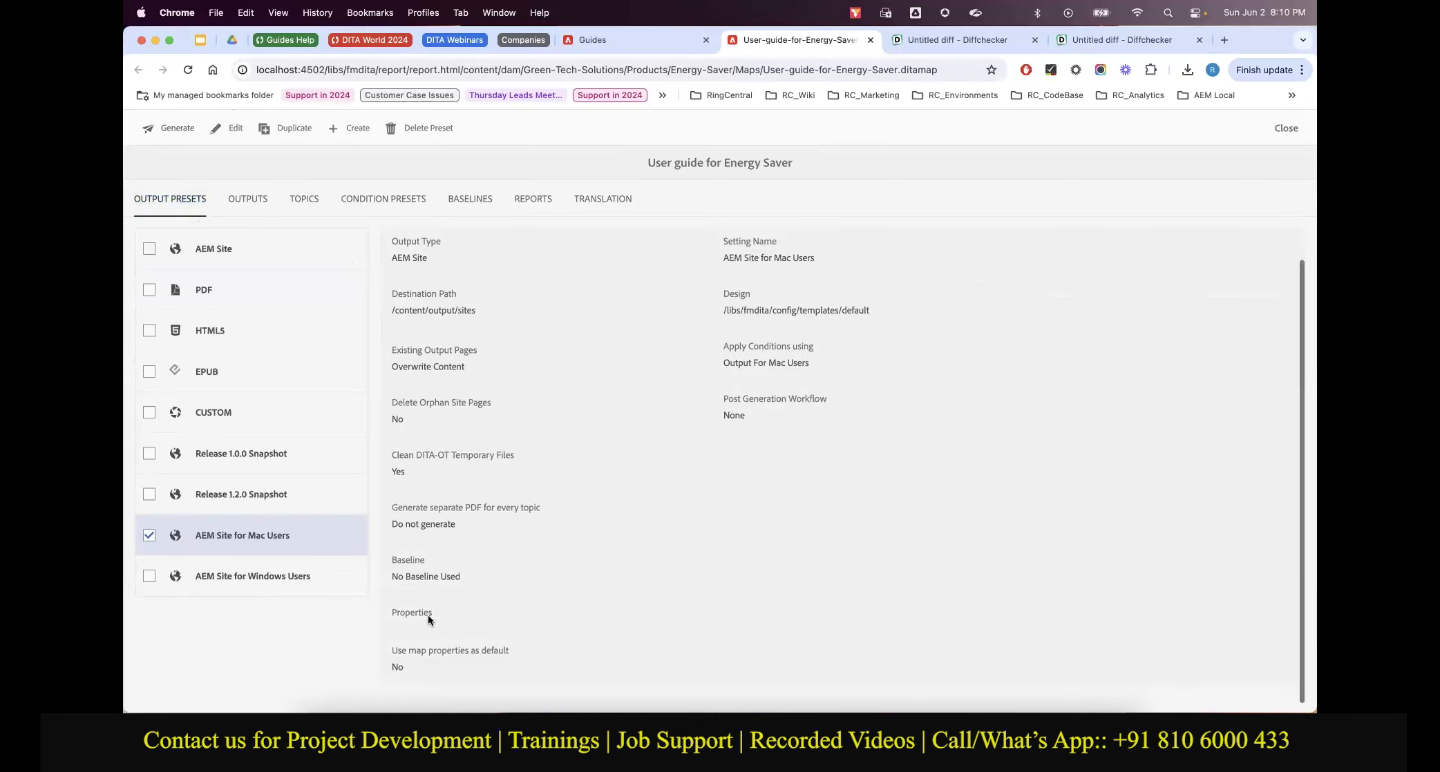
scroll(419, 585, up, 2)
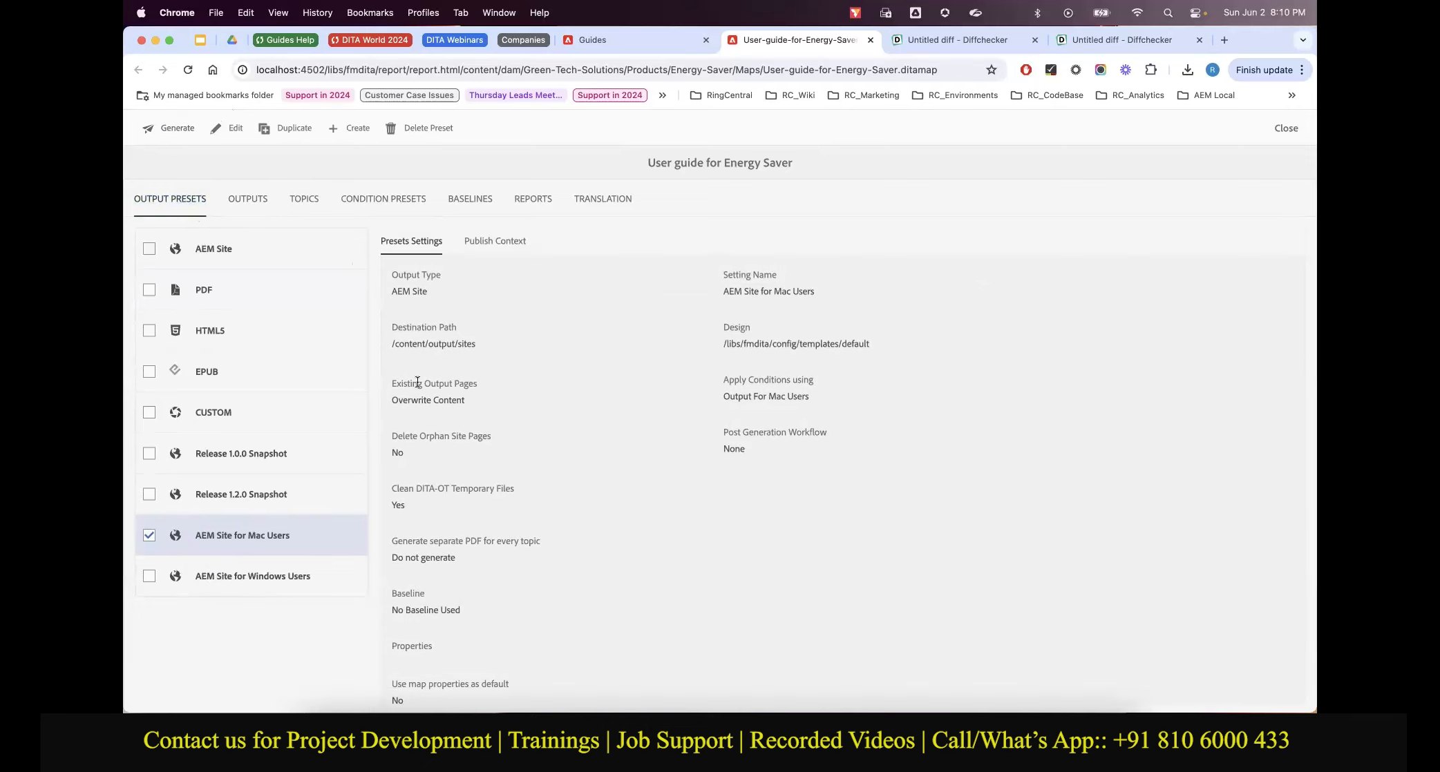
Check the condition preset applied to "AEM Site for Mac Users", generate its output and show the map's outputs list
double_click(753, 396)
click(752, 395)
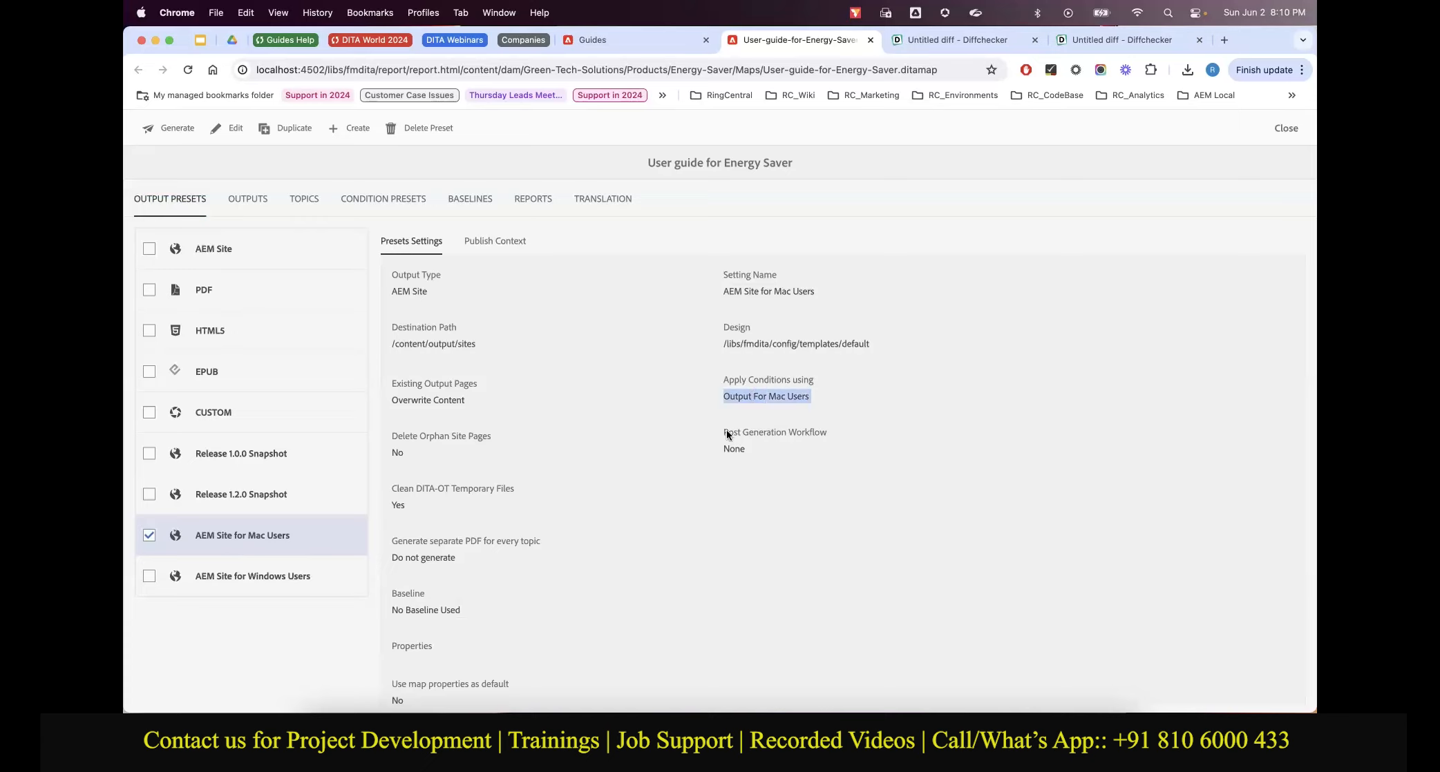
triple_click(734, 399)
click(178, 132)
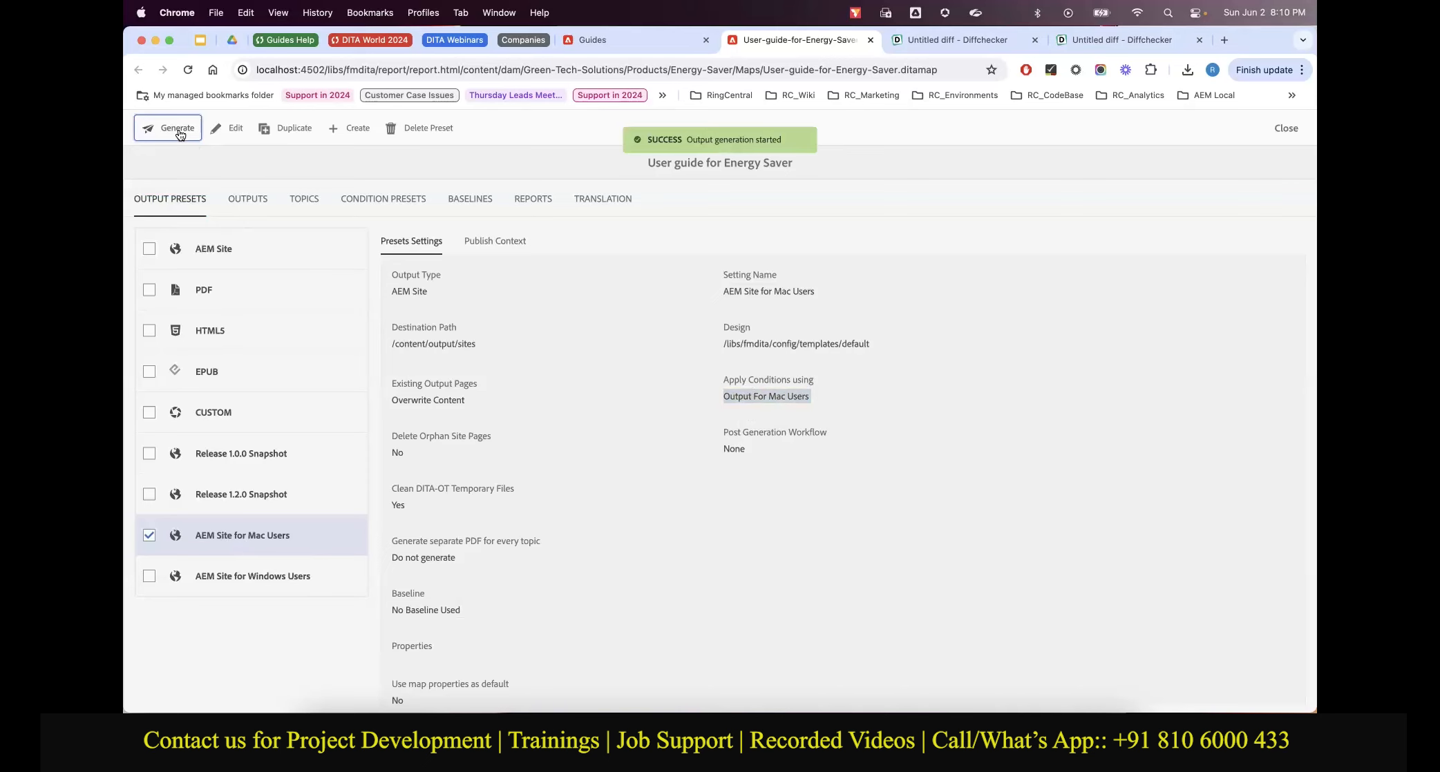
click(248, 206)
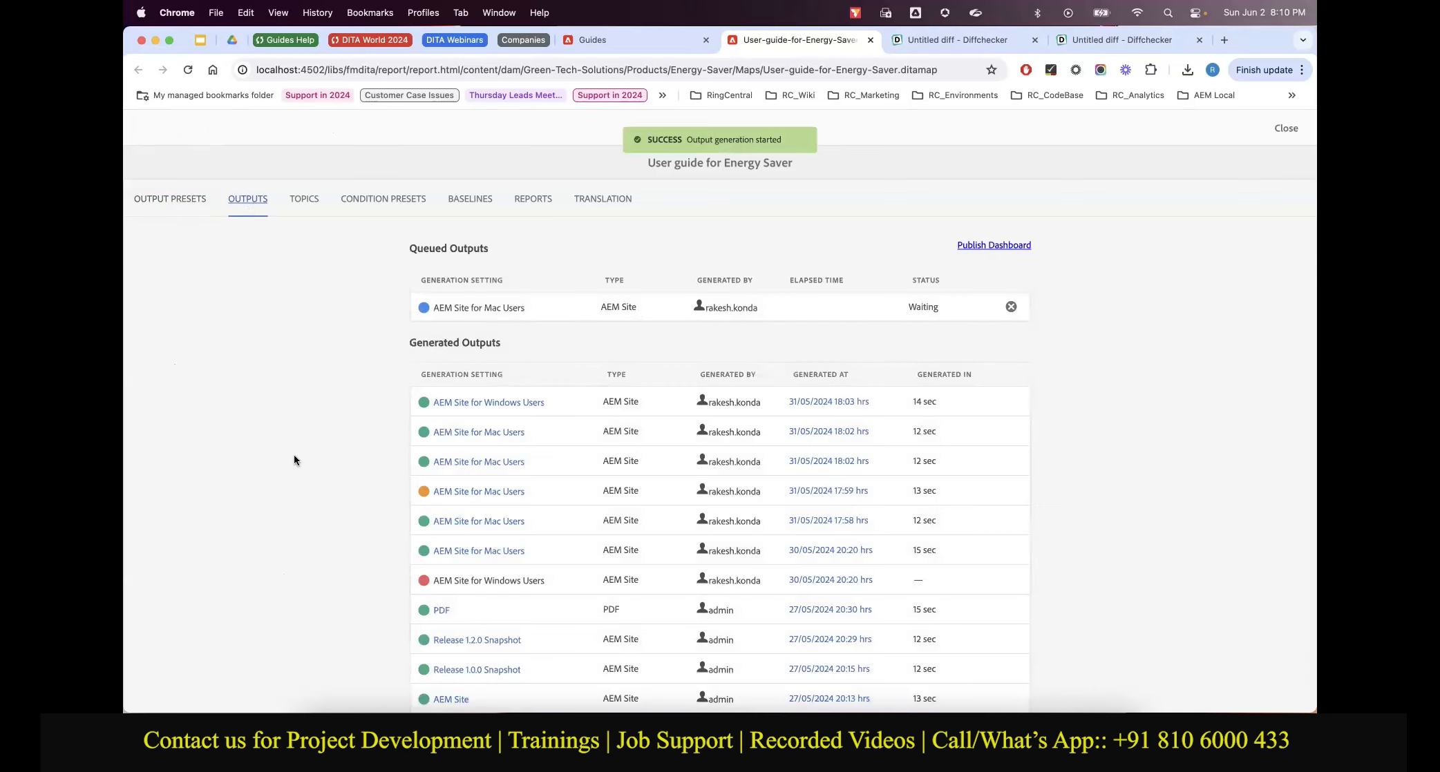
Open a previously generated site output and view its "Getting Started With Energy Saver" topic
click(479, 433)
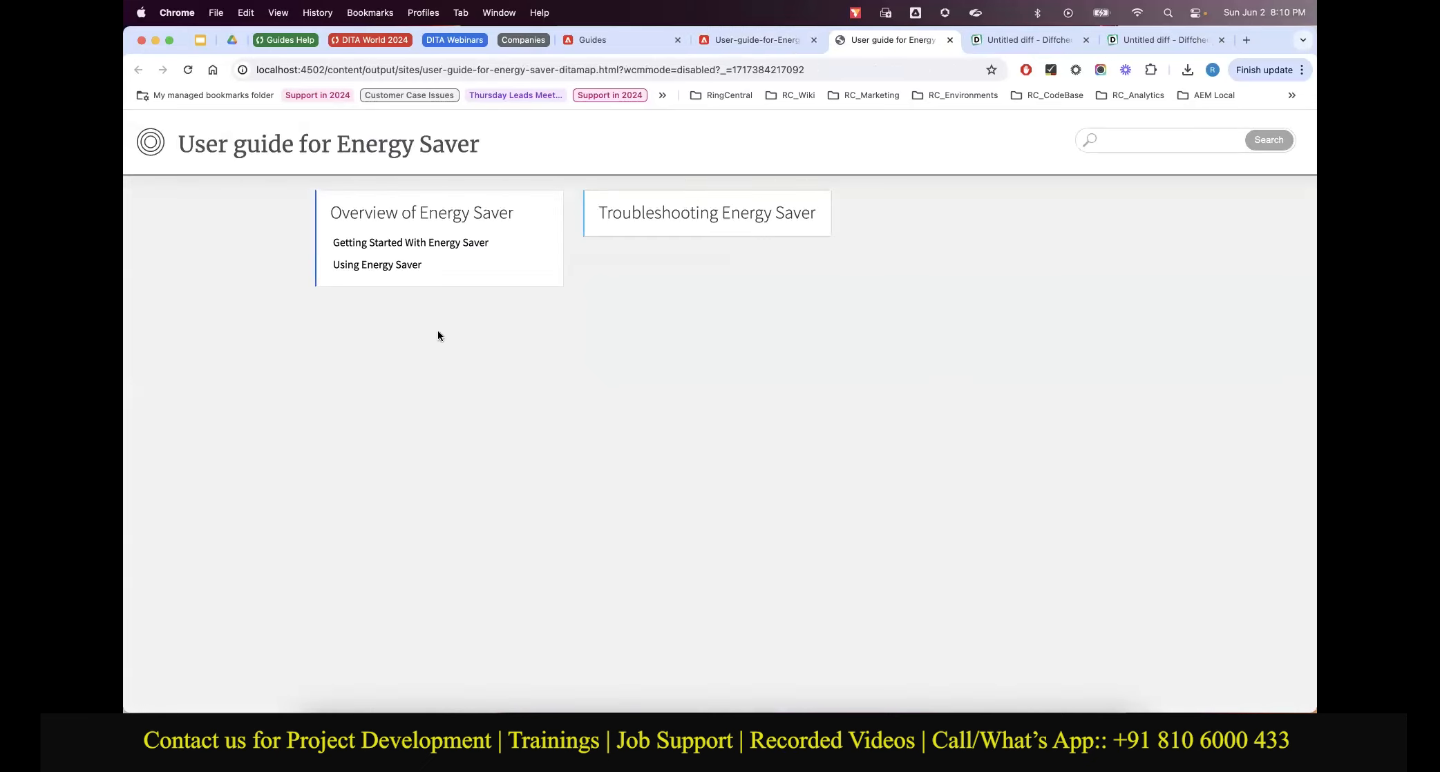
click(383, 243)
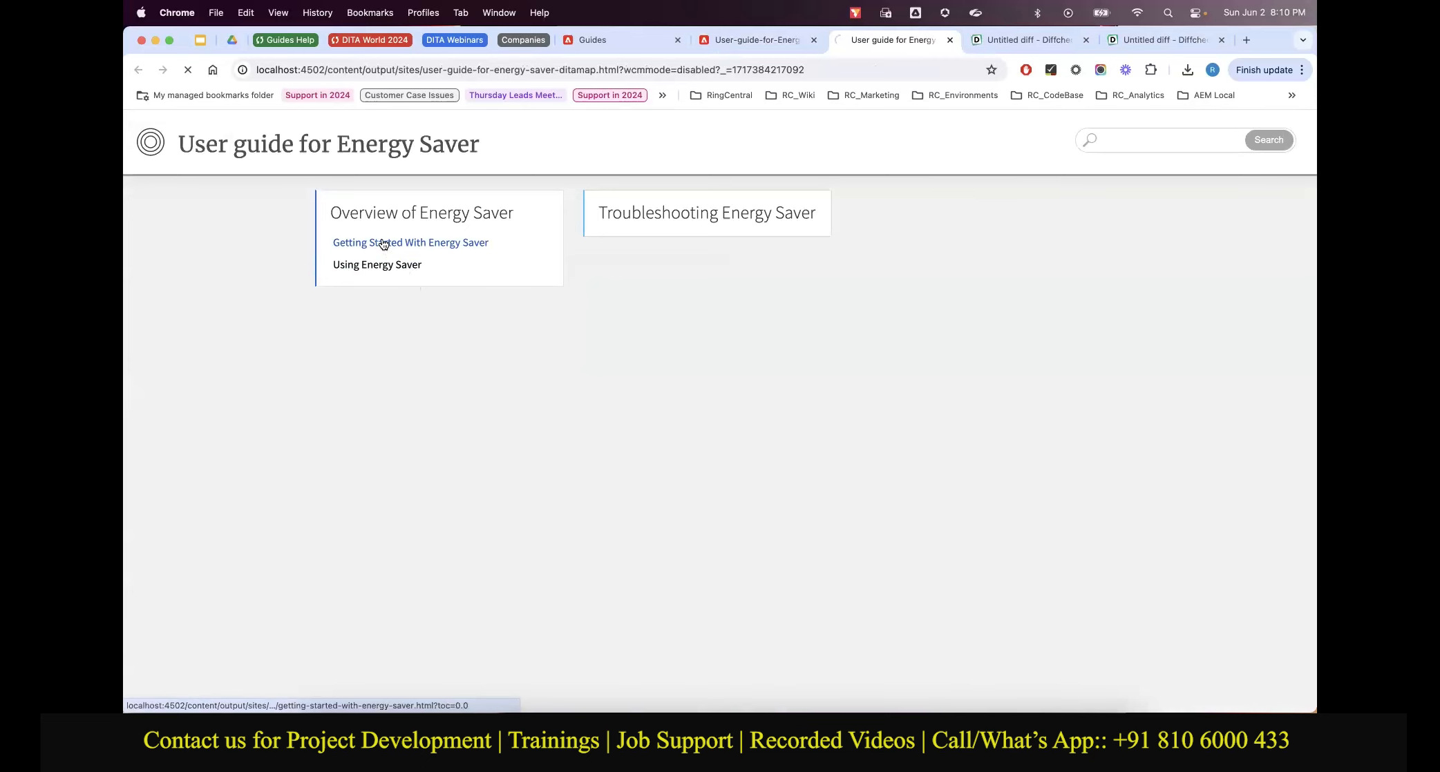
scroll(680, 474, down, 3)
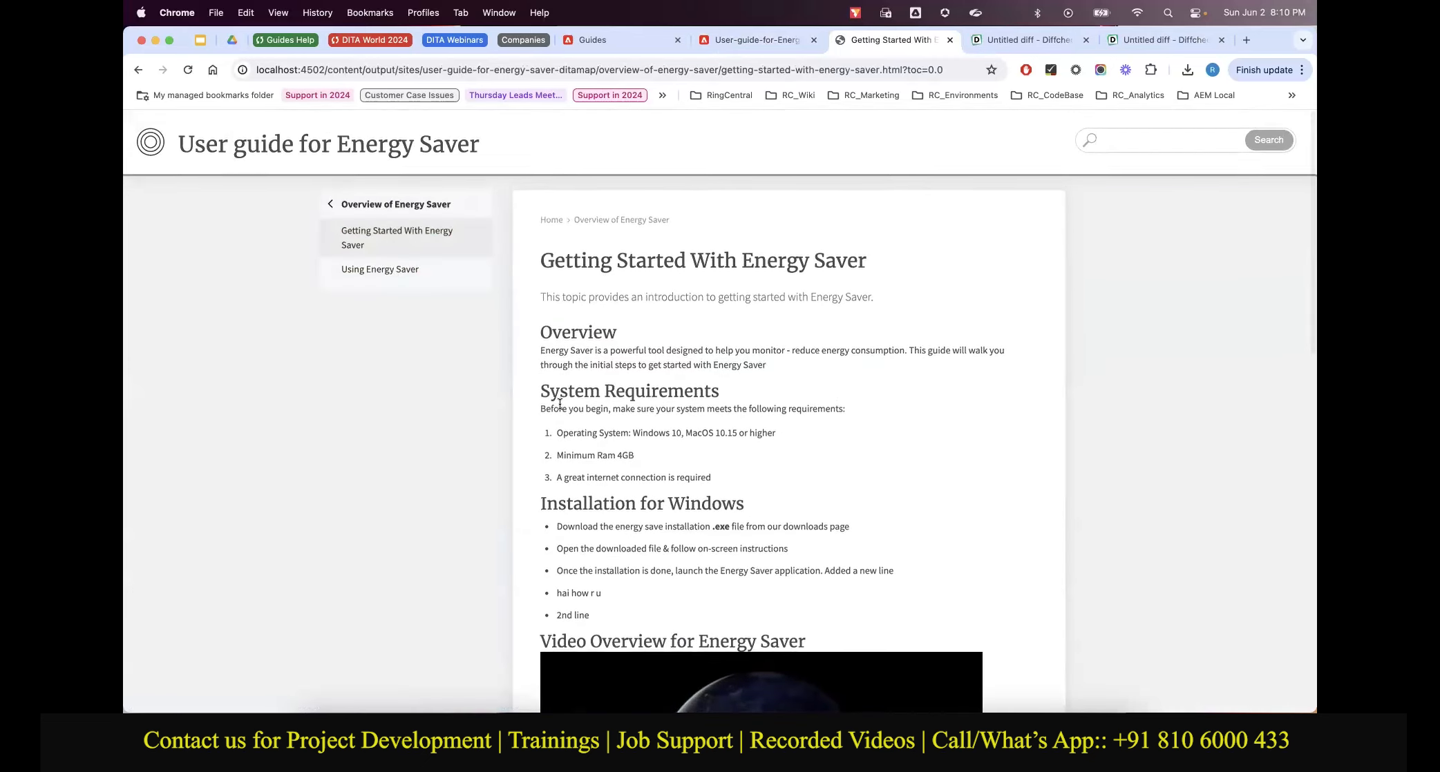
Open "Getting Started With Energy Saver" in the newly generated "AEM Site for Mac Users" output and compare its installation section with the earlier output
click(766, 40)
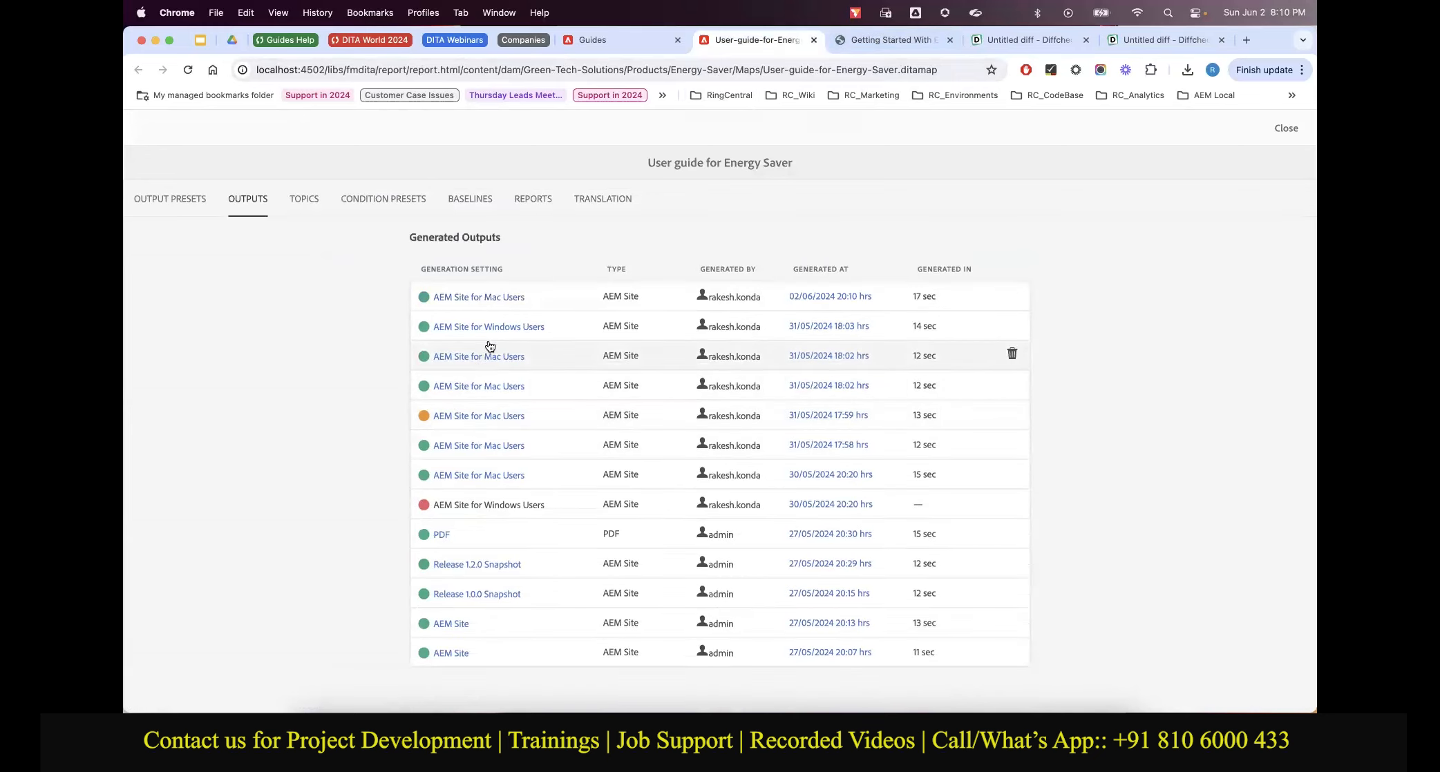
click(486, 297)
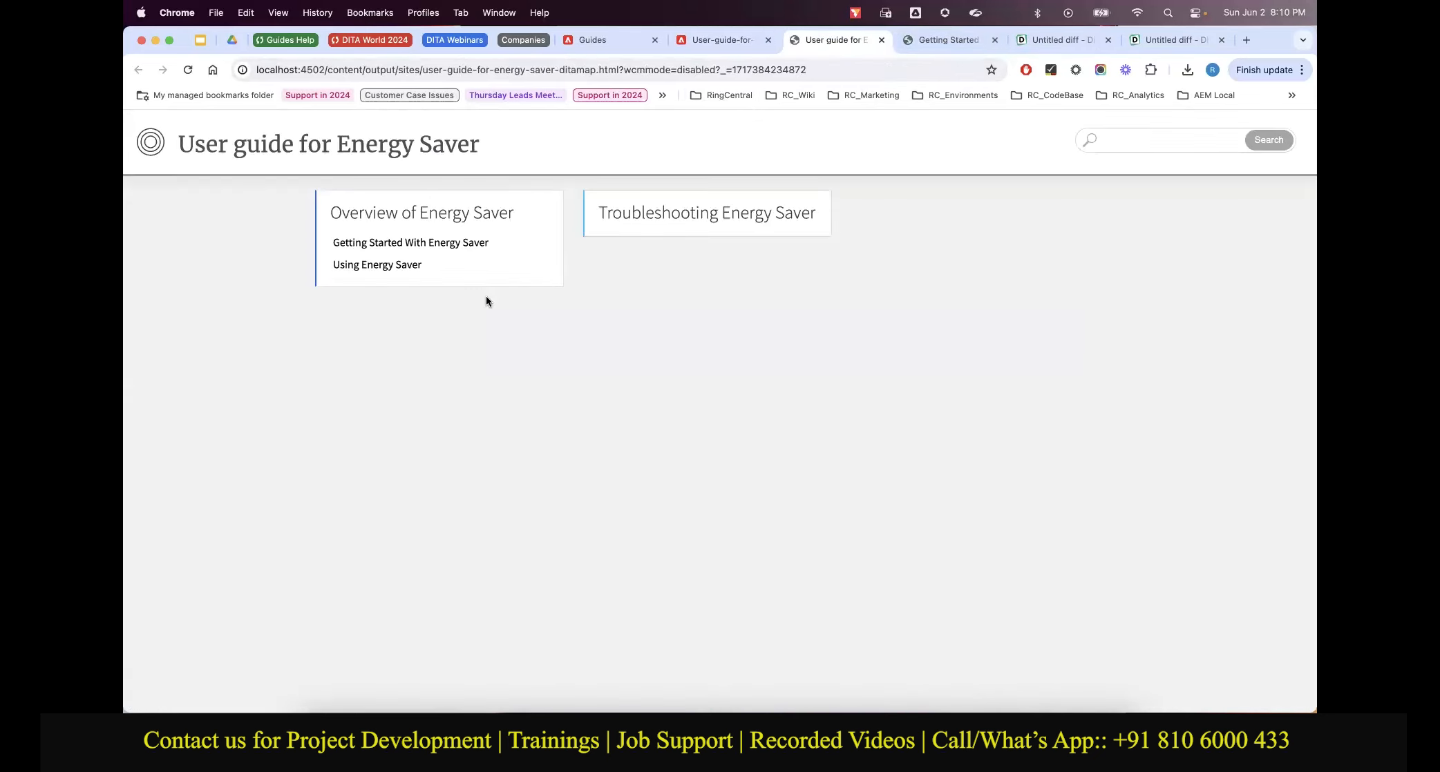
click(443, 247)
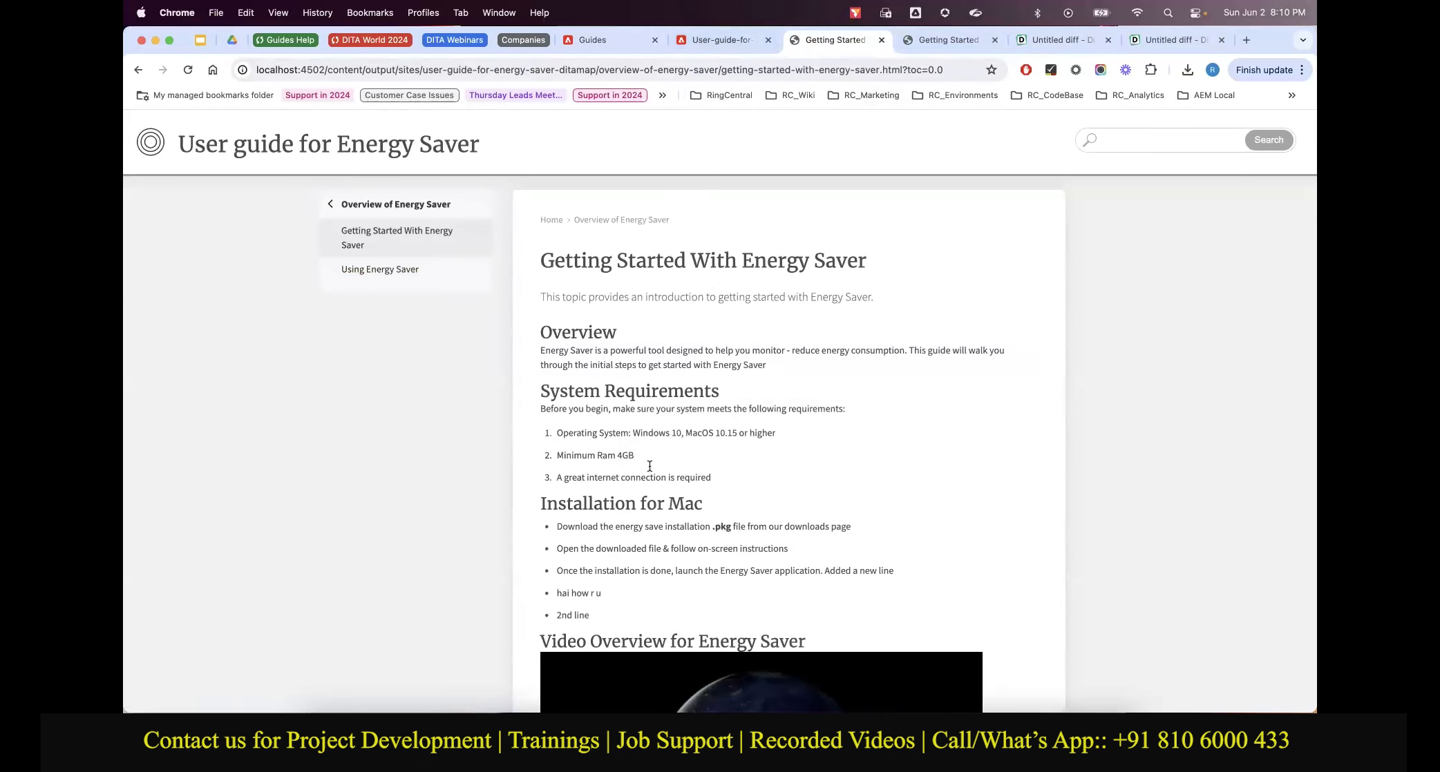
drag(604, 613, 519, 496)
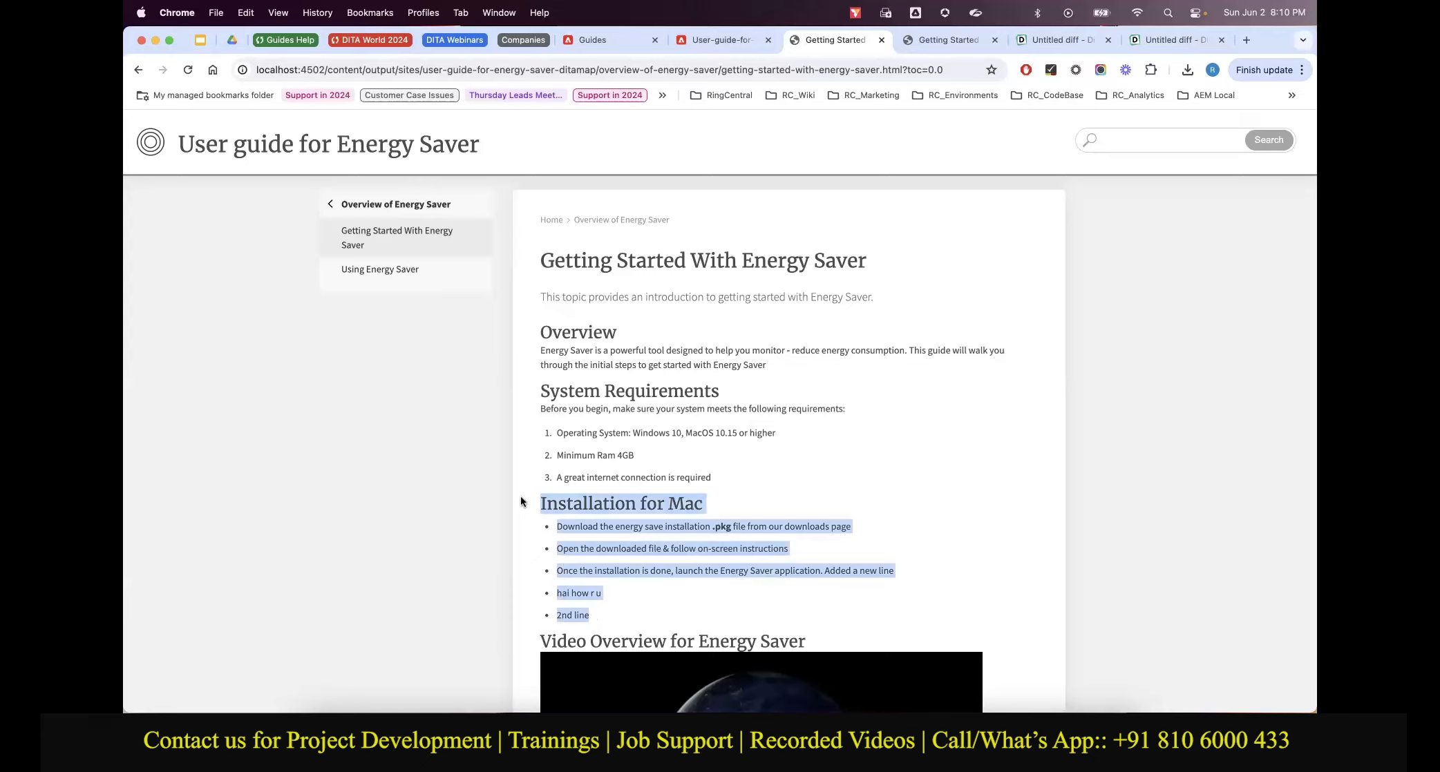
click(941, 49)
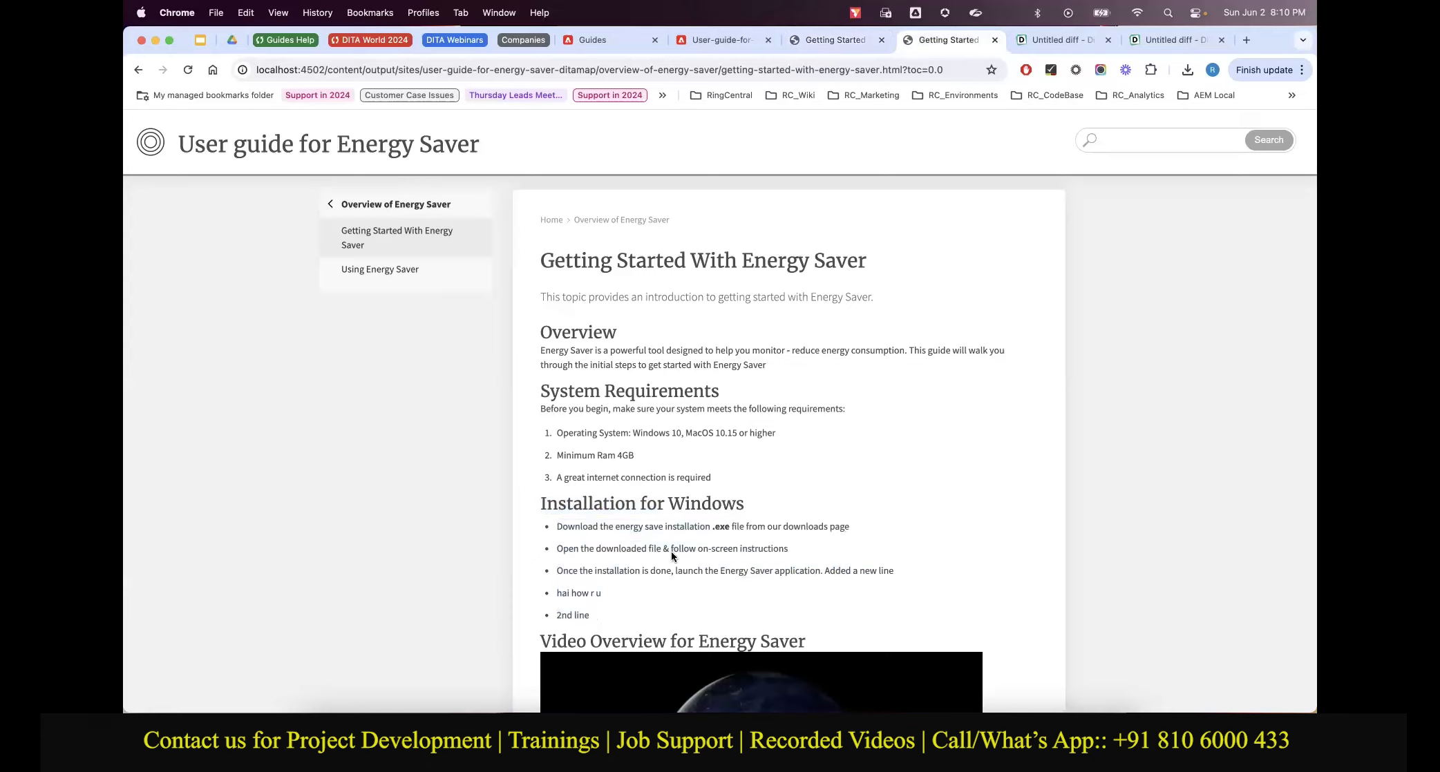
drag(626, 612, 525, 501)
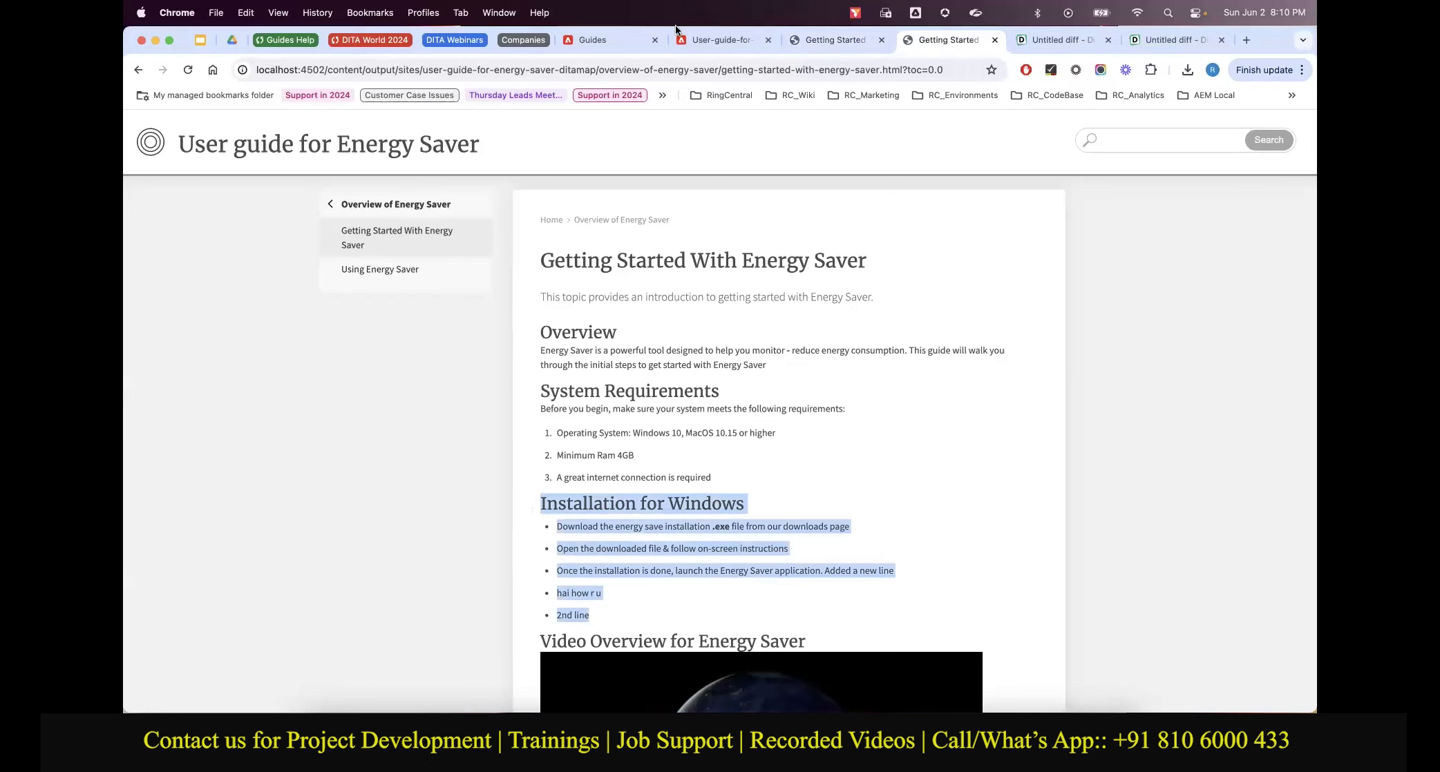
Select the Installation for Mac section in the source topic to examine its platform attribute, and return to the map's outputs list
click(614, 44)
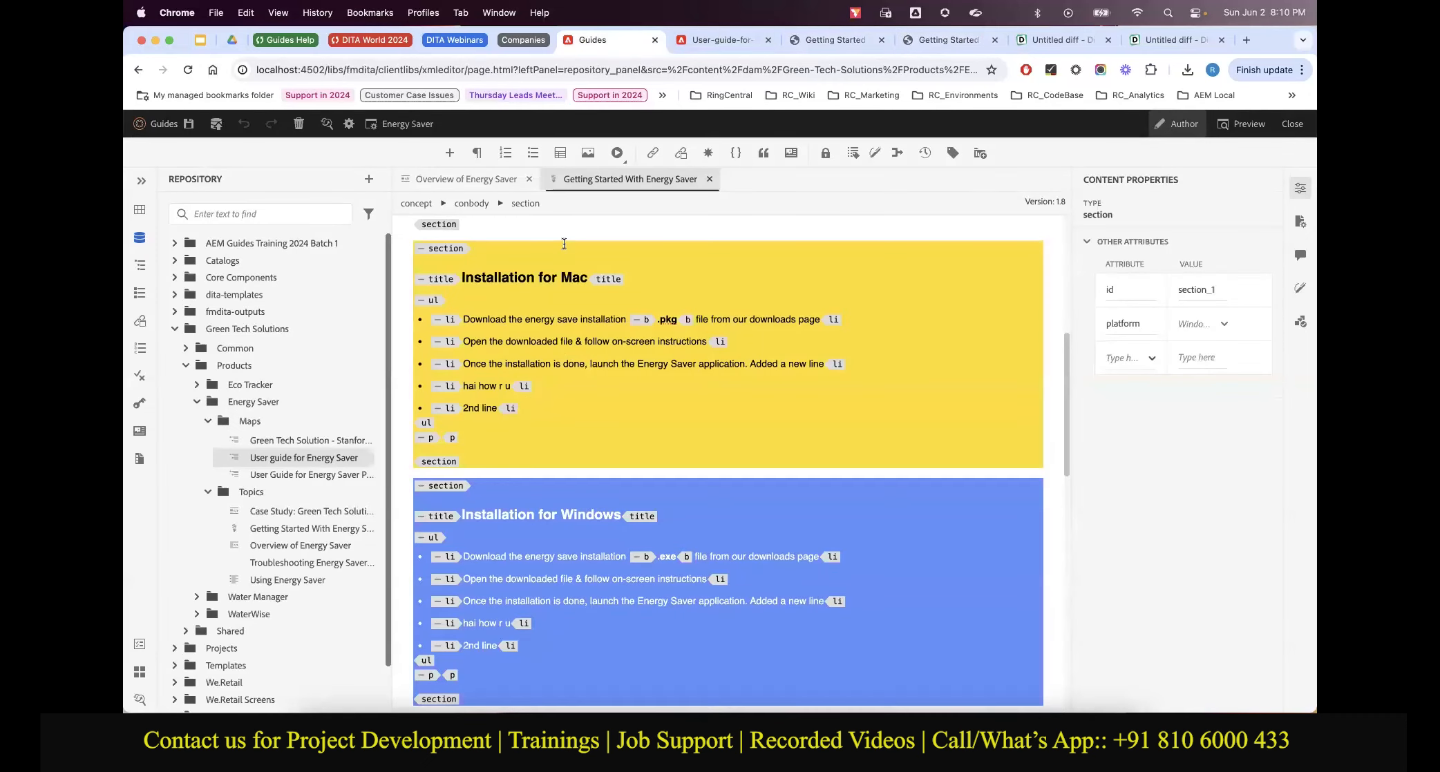
scroll(435, 276, up, 1)
click(435, 275)
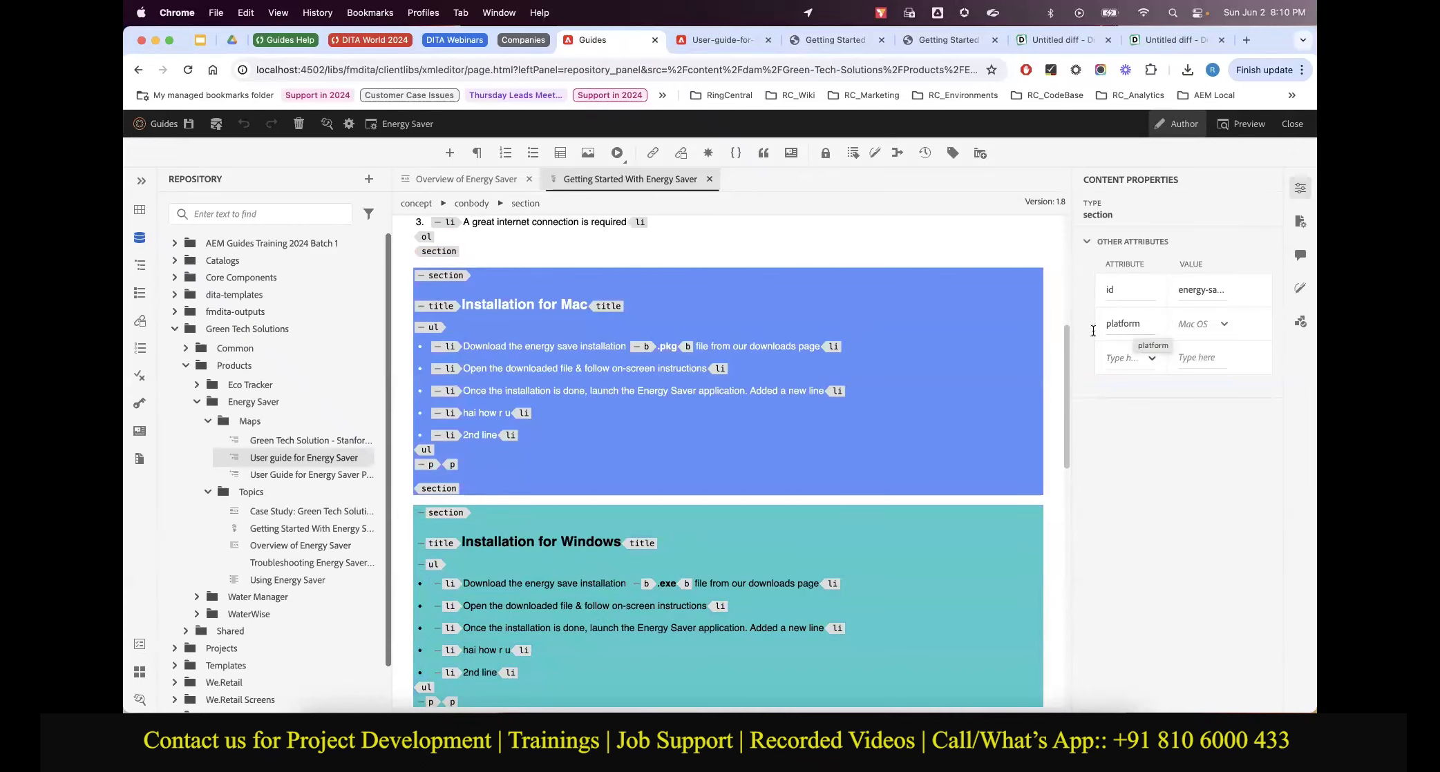
click(708, 40)
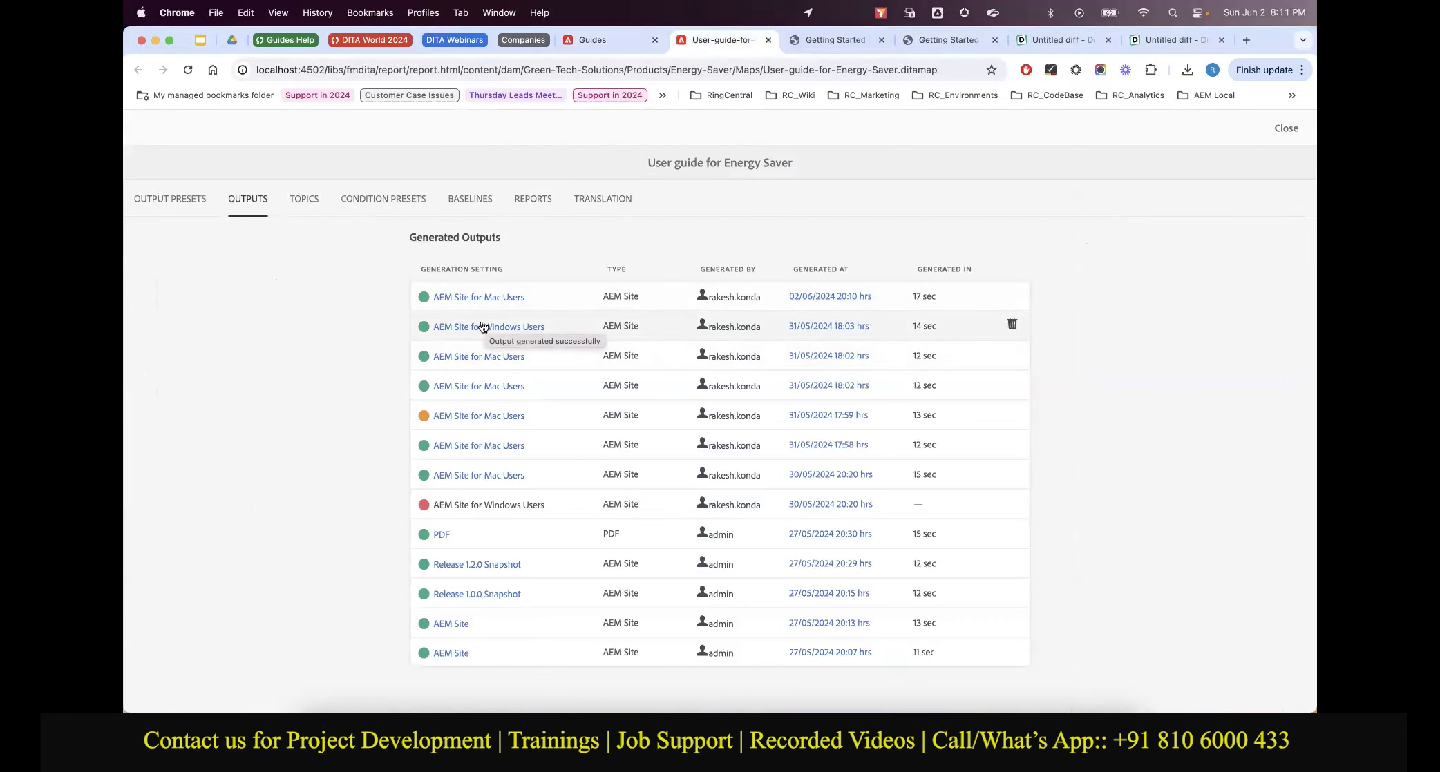
Browse the attributes that can be added to the Installation for Mac section and close the list without choosing one
click(599, 43)
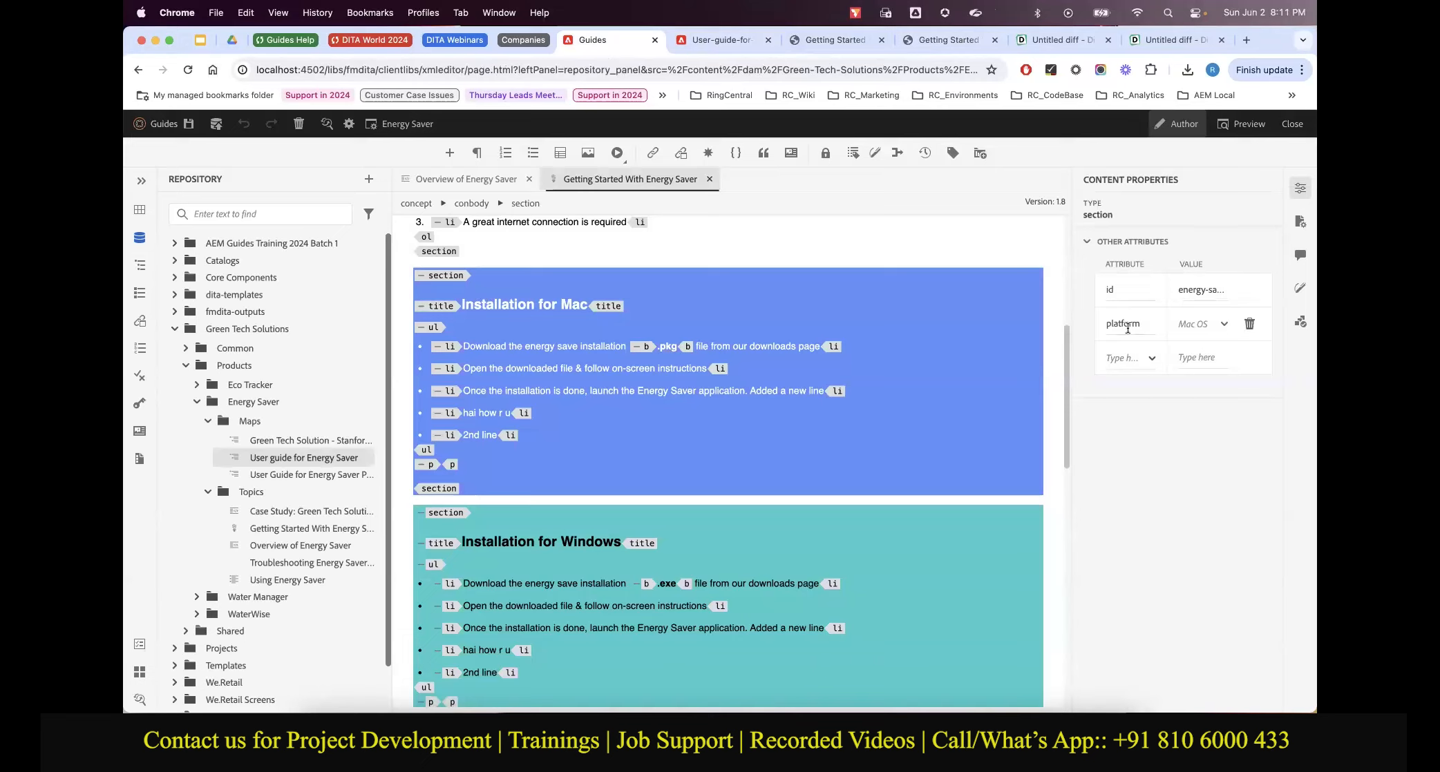
click(1150, 359)
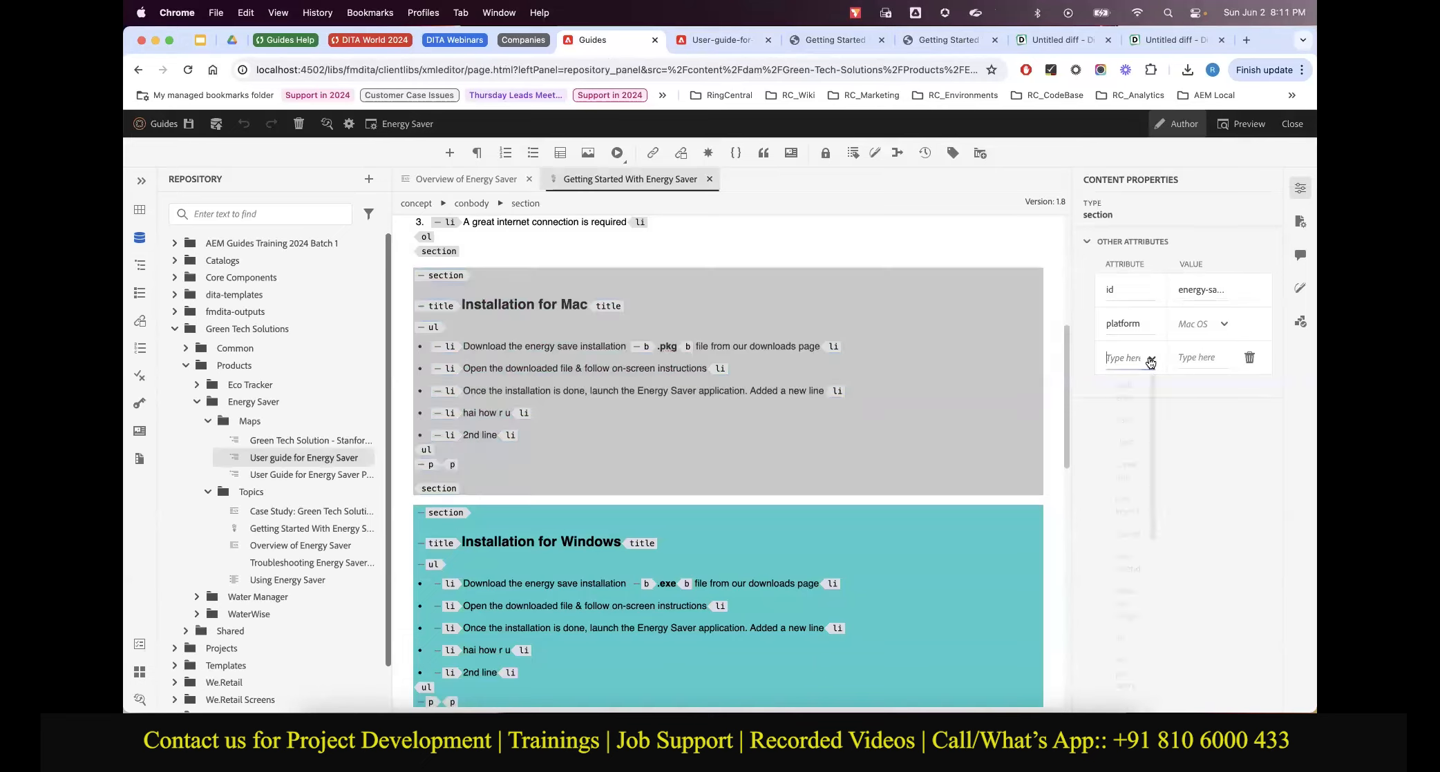
scroll(1117, 608, down, 10)
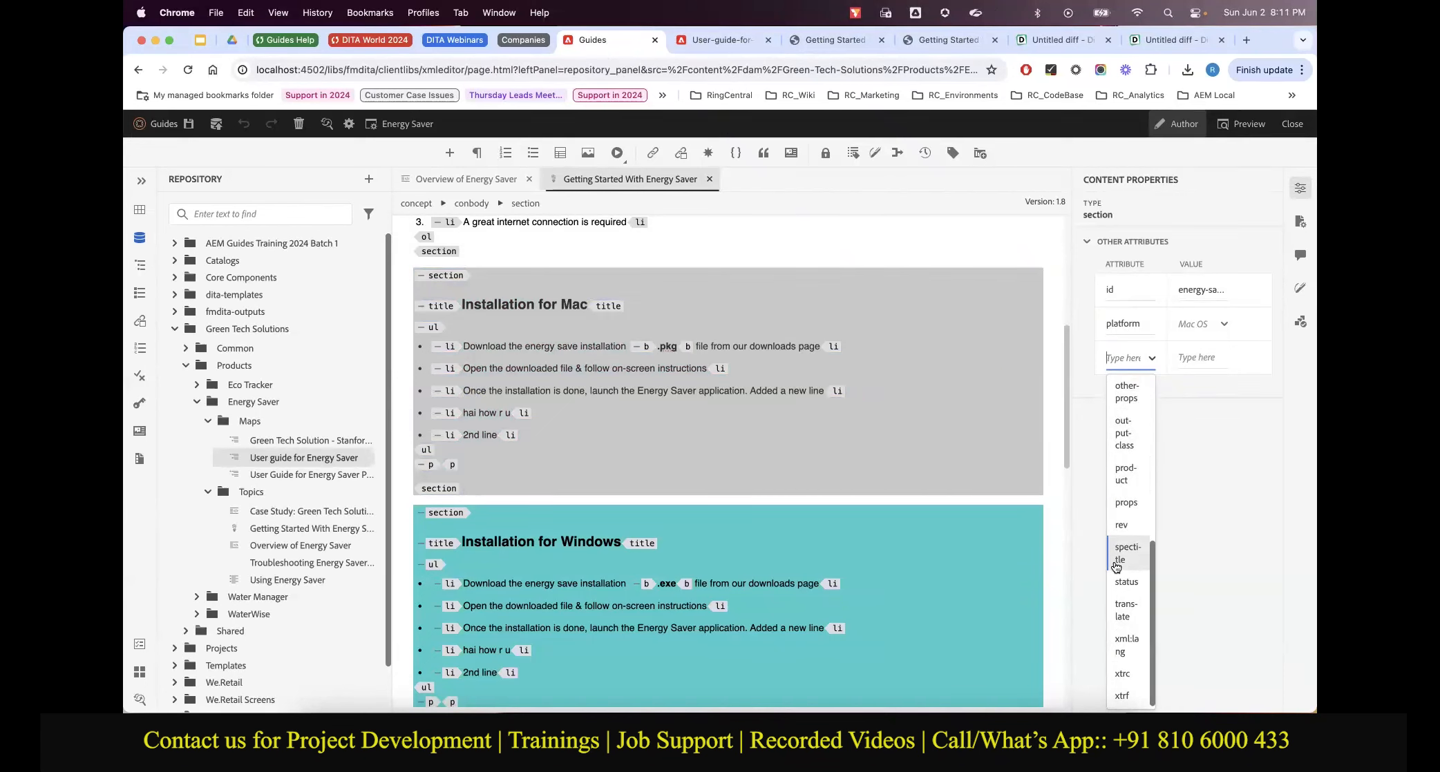
click(645, 498)
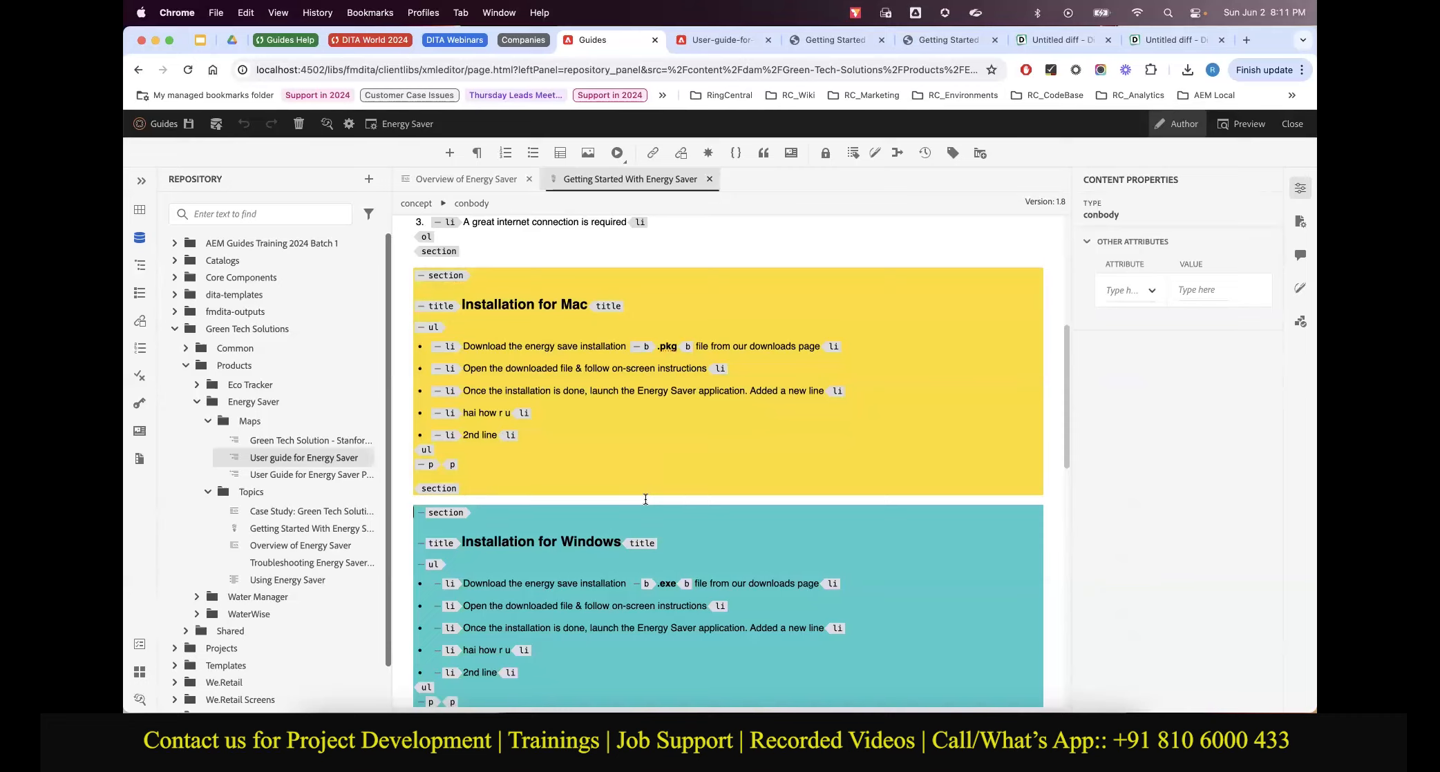
Open the map's PDF output preset for editing to review its condition options, and cancel the edit
click(697, 39)
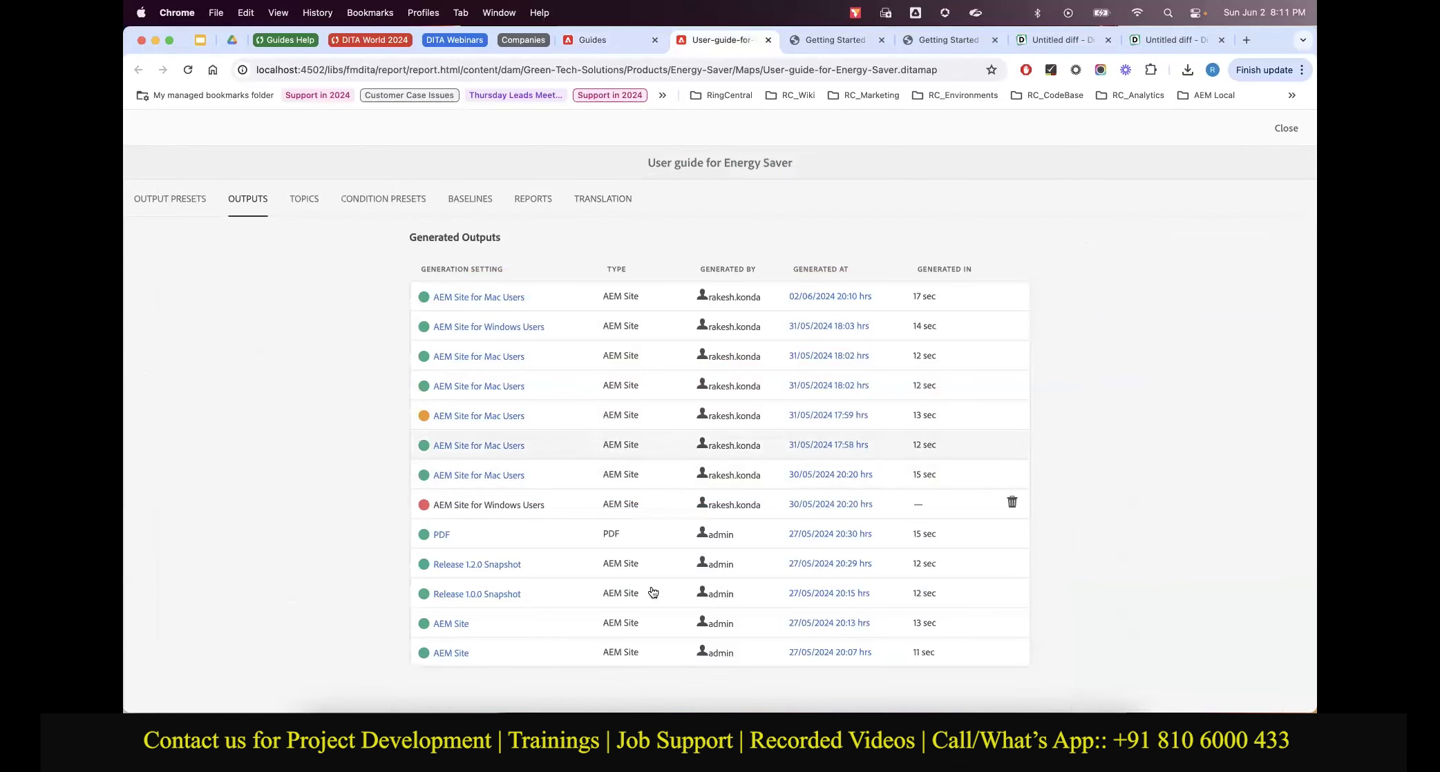
click(619, 36)
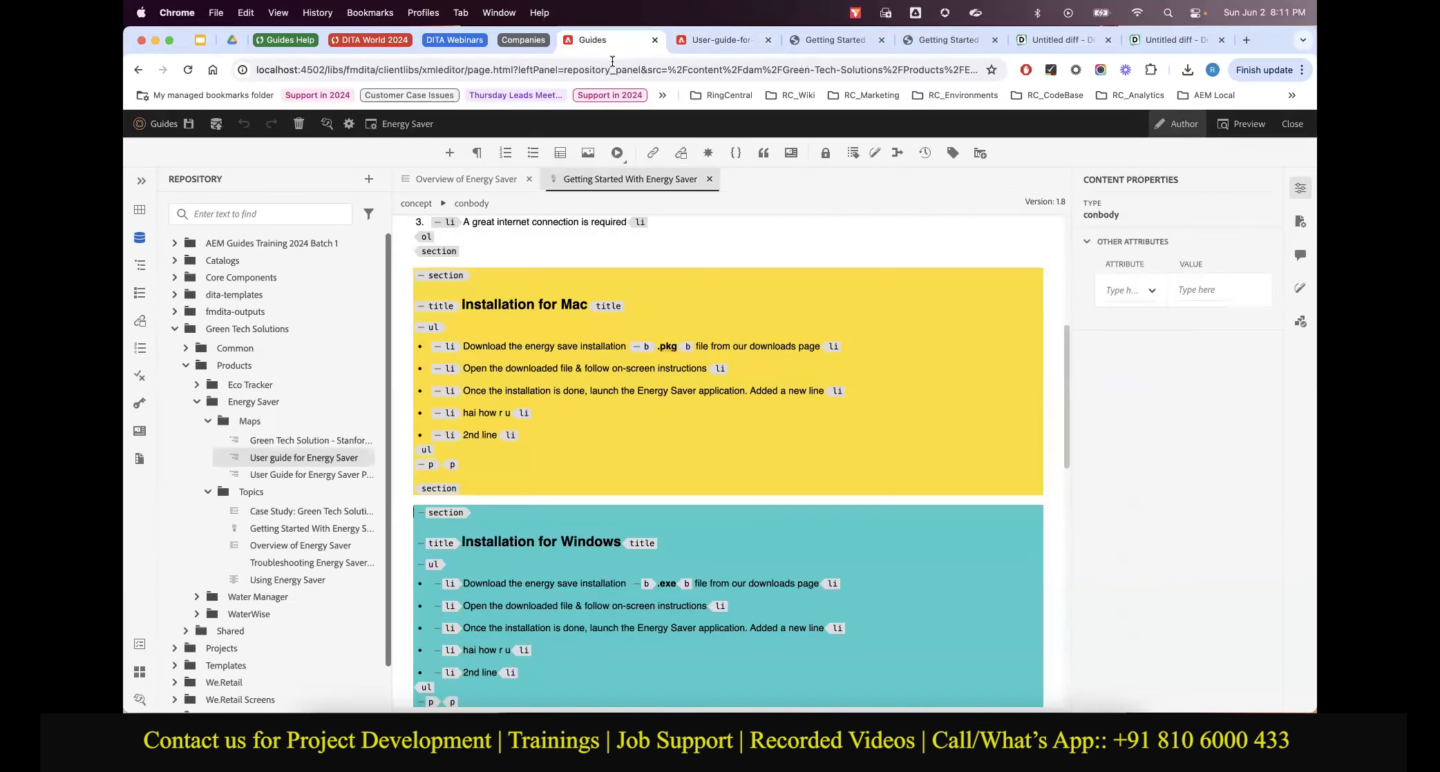
click(693, 44)
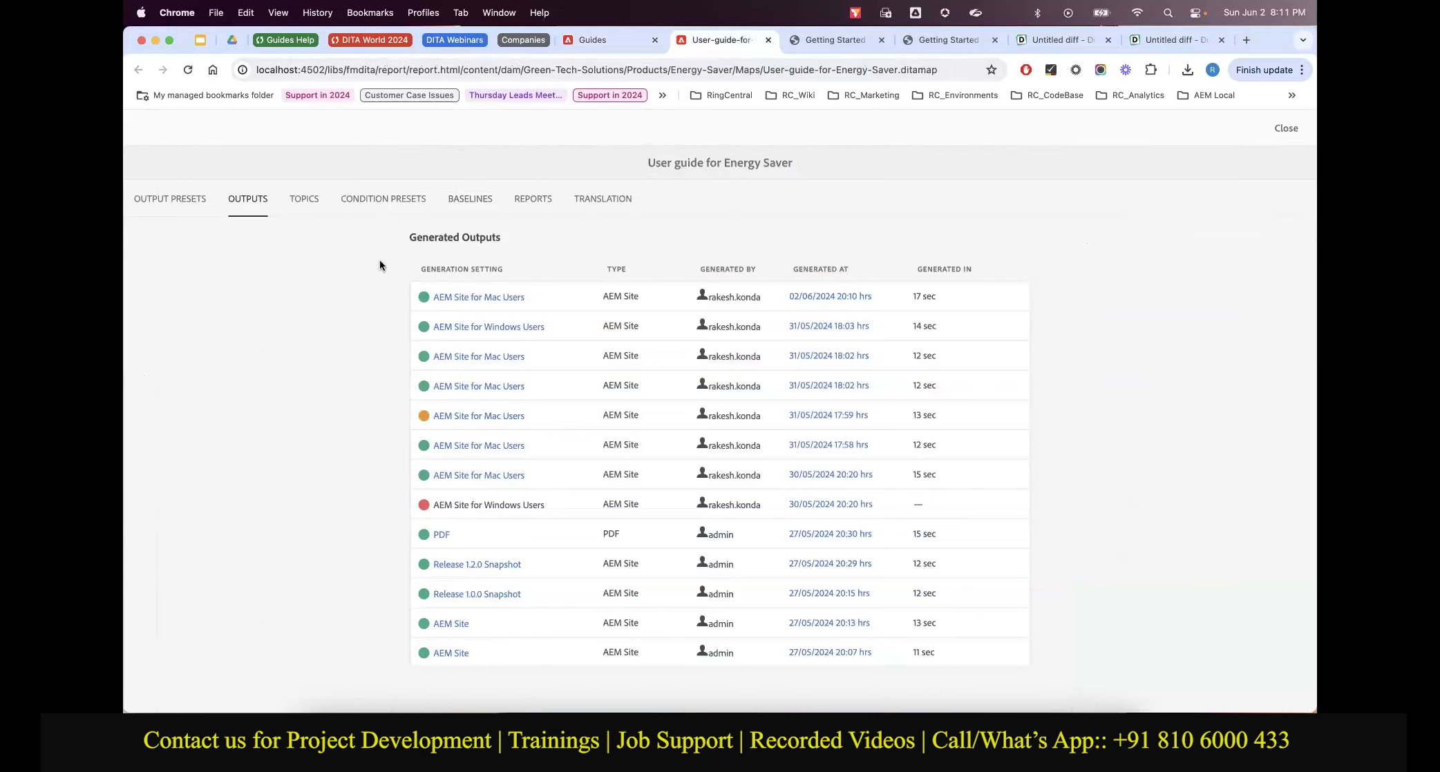
click(145, 201)
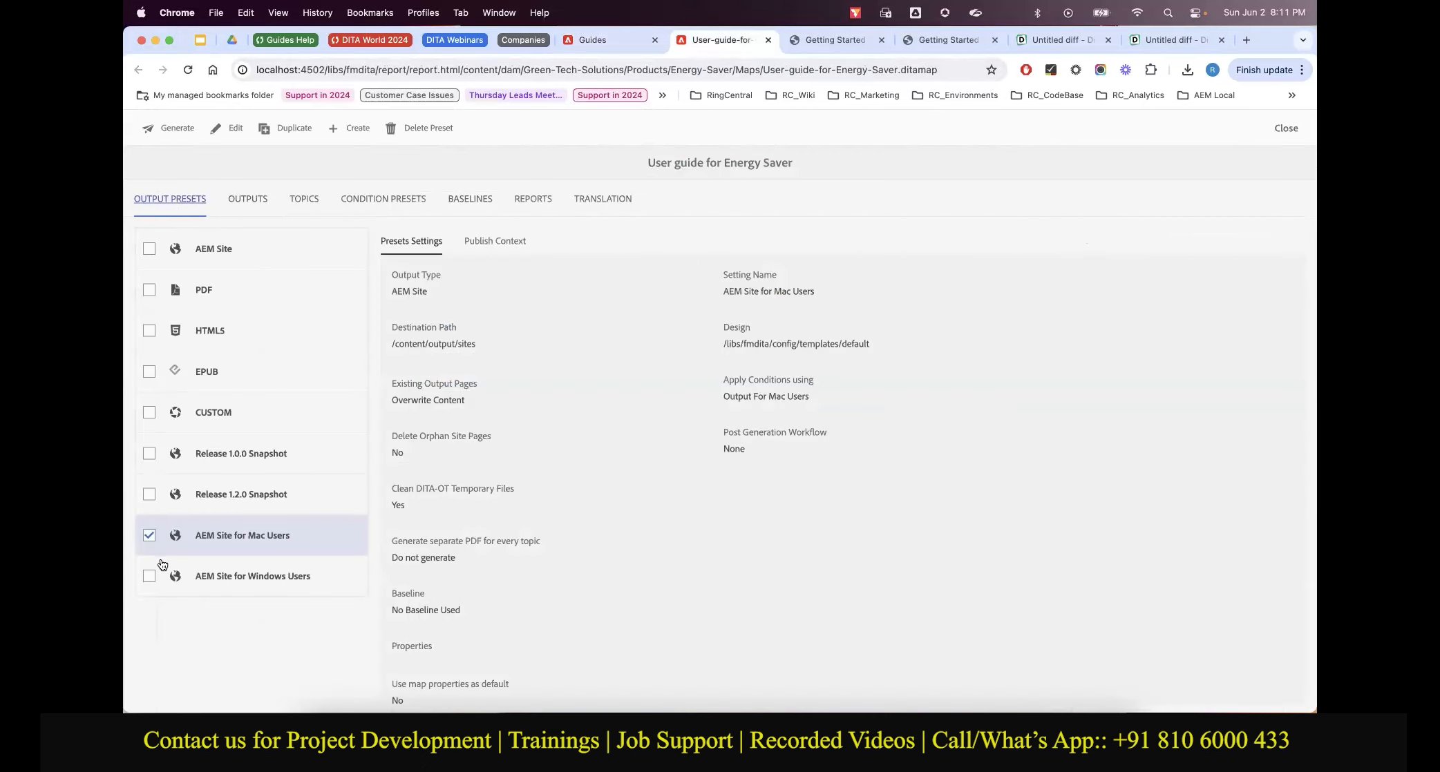
click(148, 291)
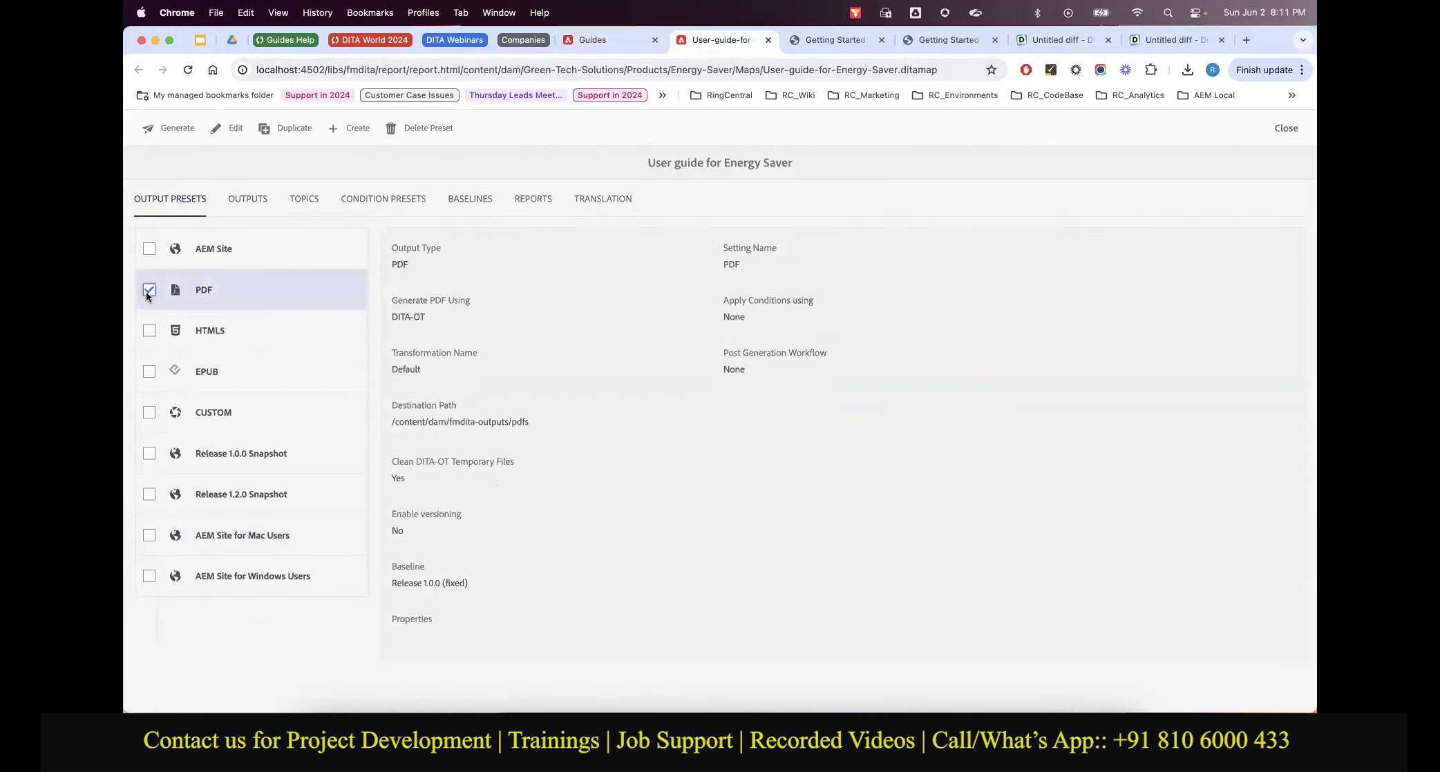
click(231, 128)
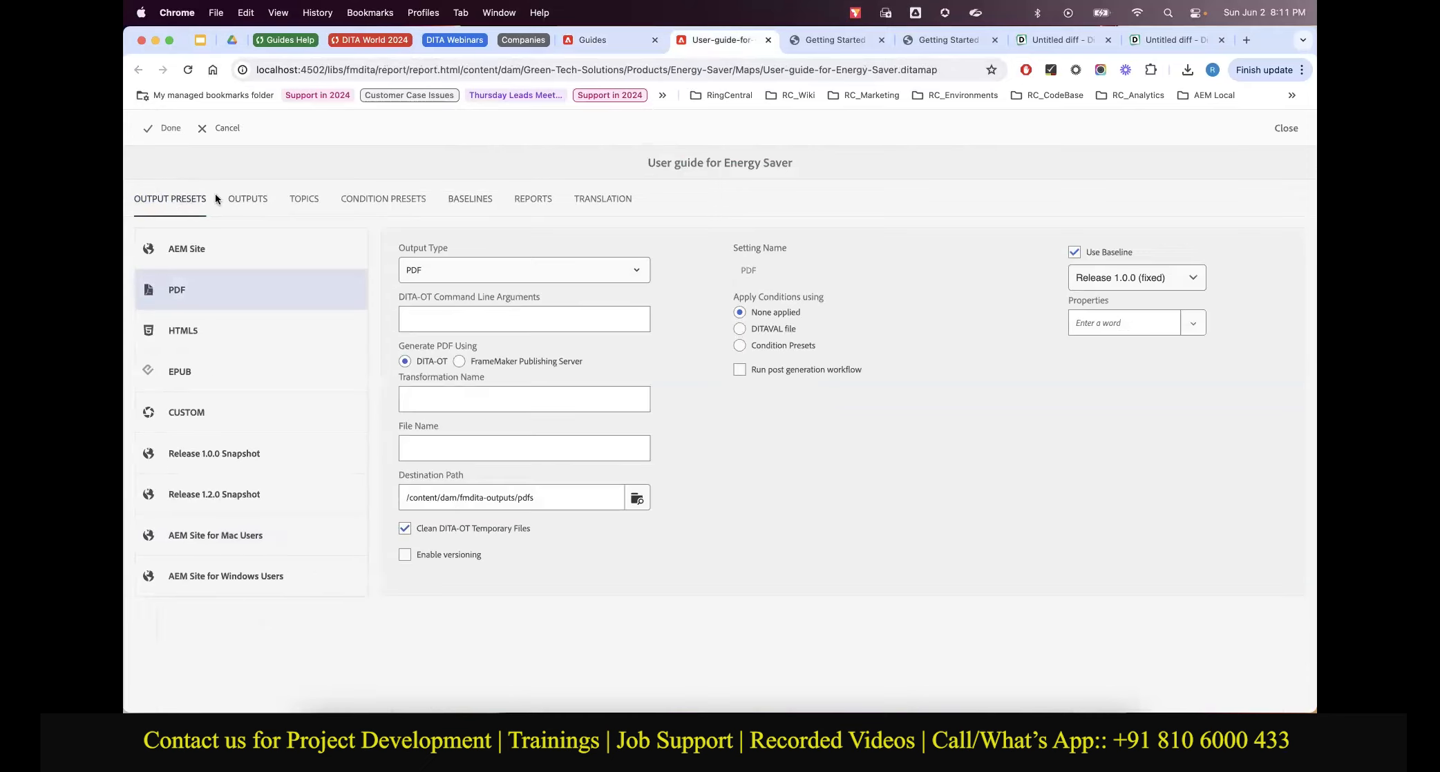
click(205, 129)
Duplicate the PDF output preset and name the copy "PDF for Mac Instructions"
click(147, 290)
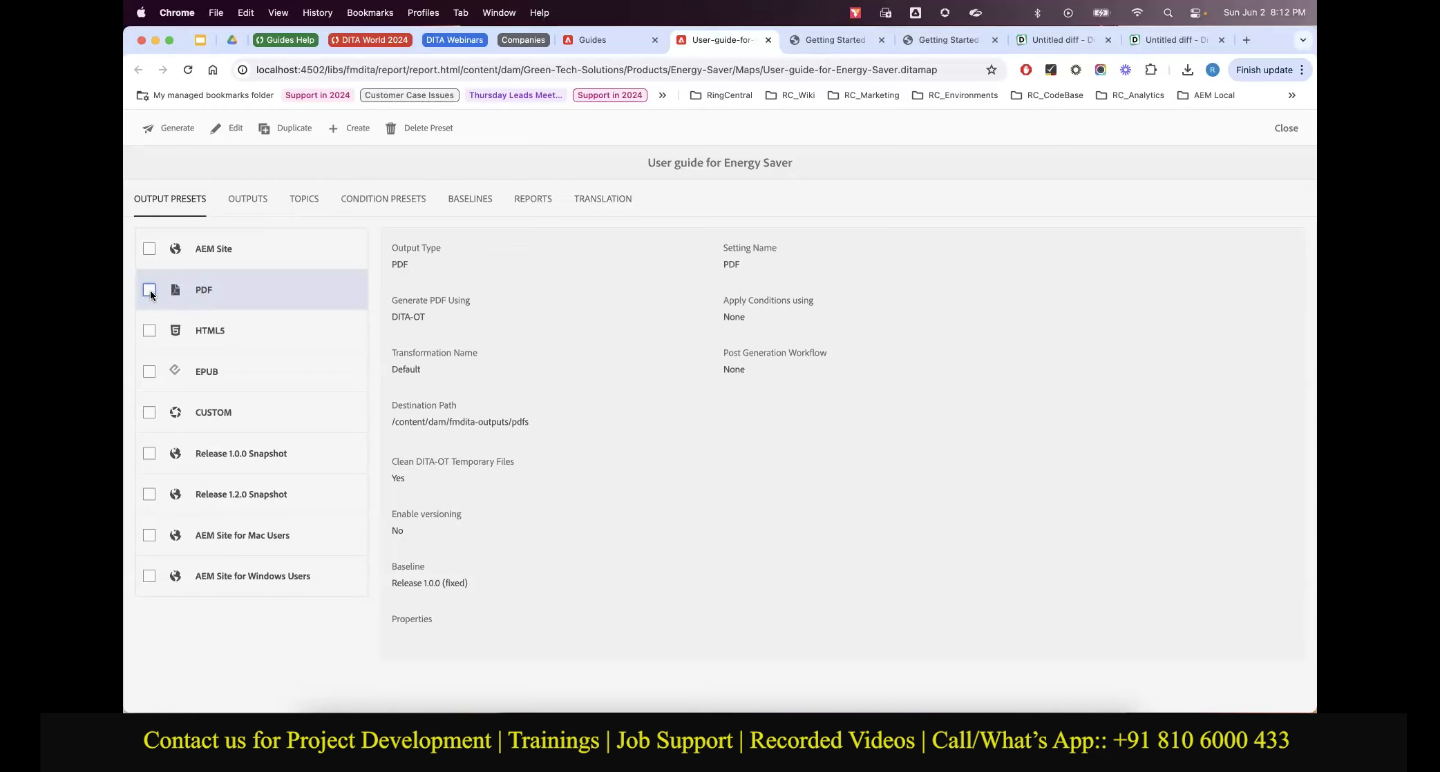
click(282, 122)
click(777, 262)
text(for)
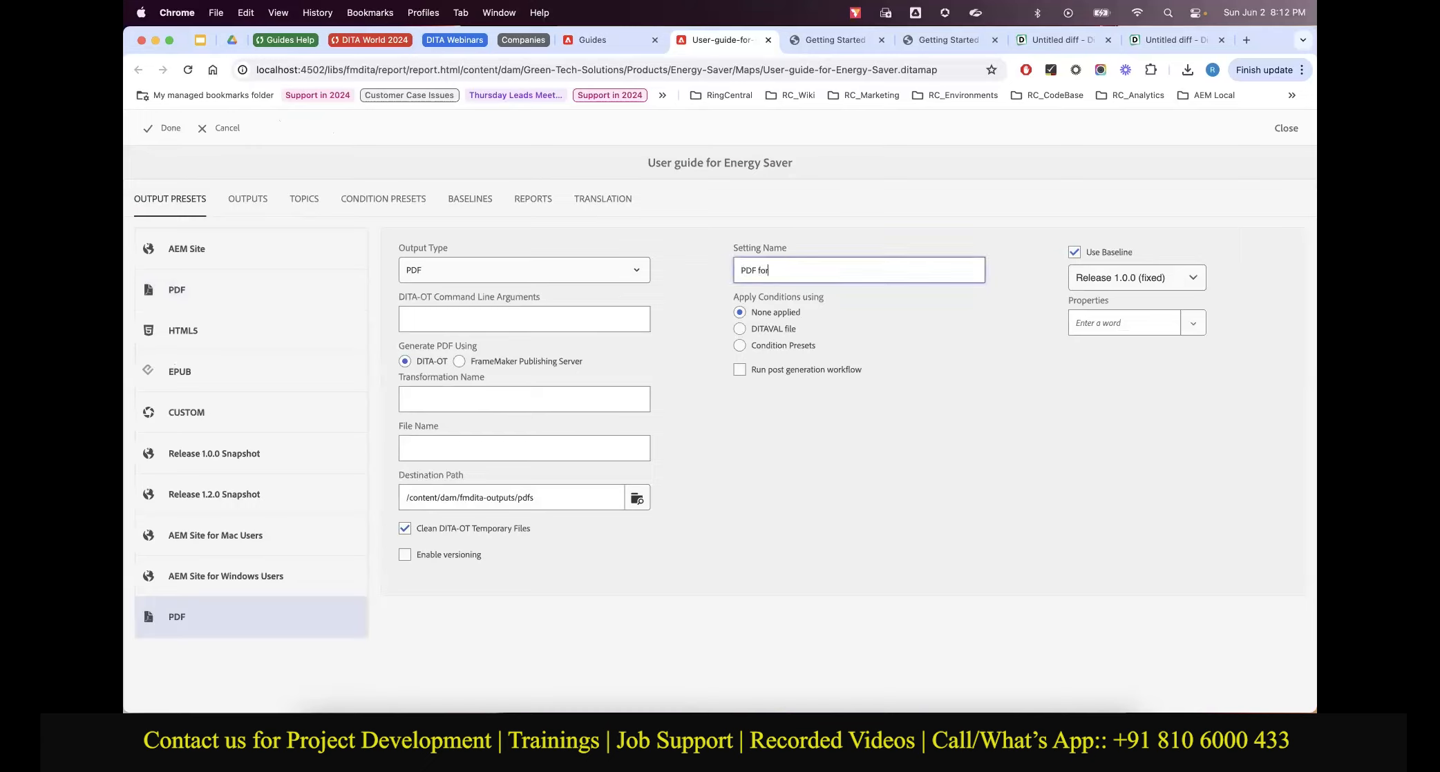
text( Mac Instructions)
Apply the "Output For Mac Users" condition preset to the new PDF preset, turn off its baseline and save it
click(739, 347)
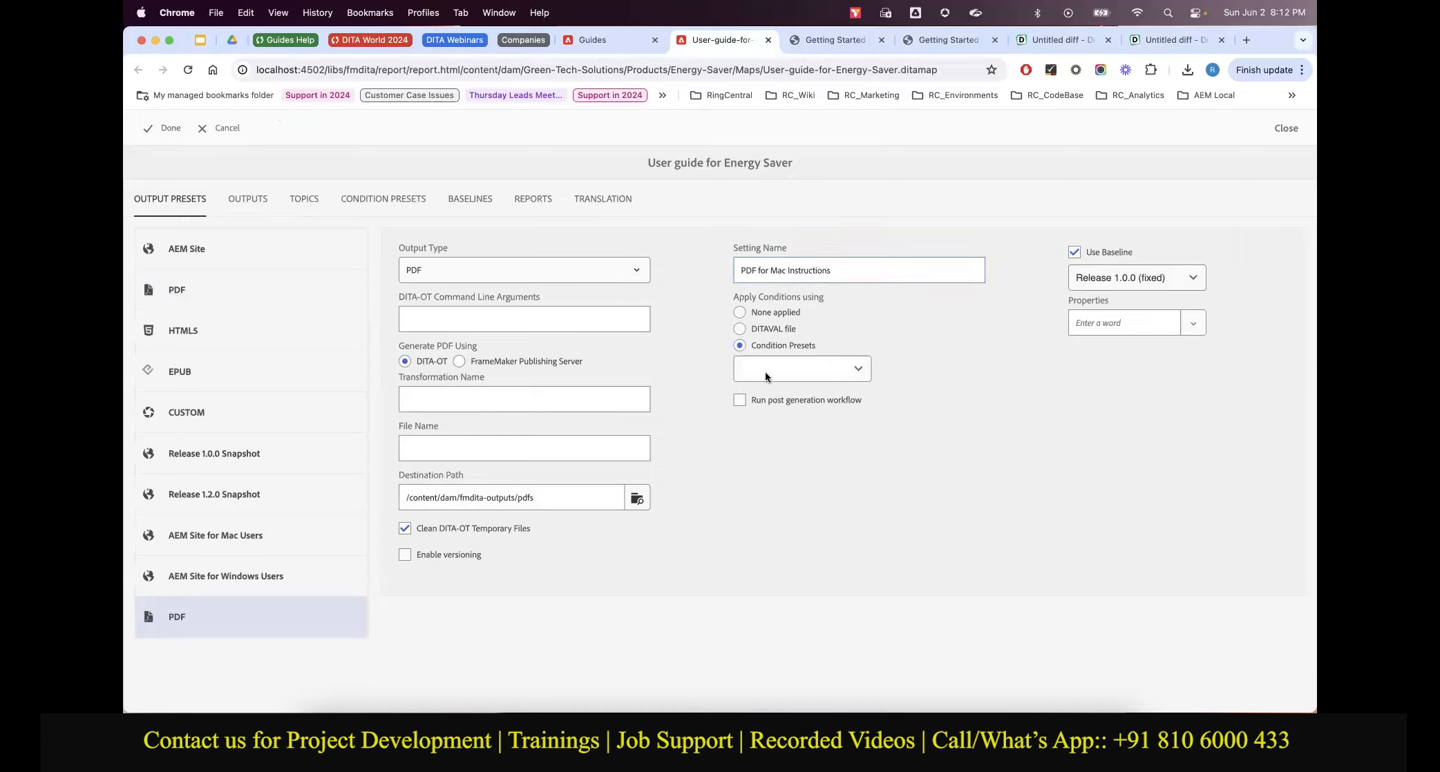
click(764, 371)
click(770, 402)
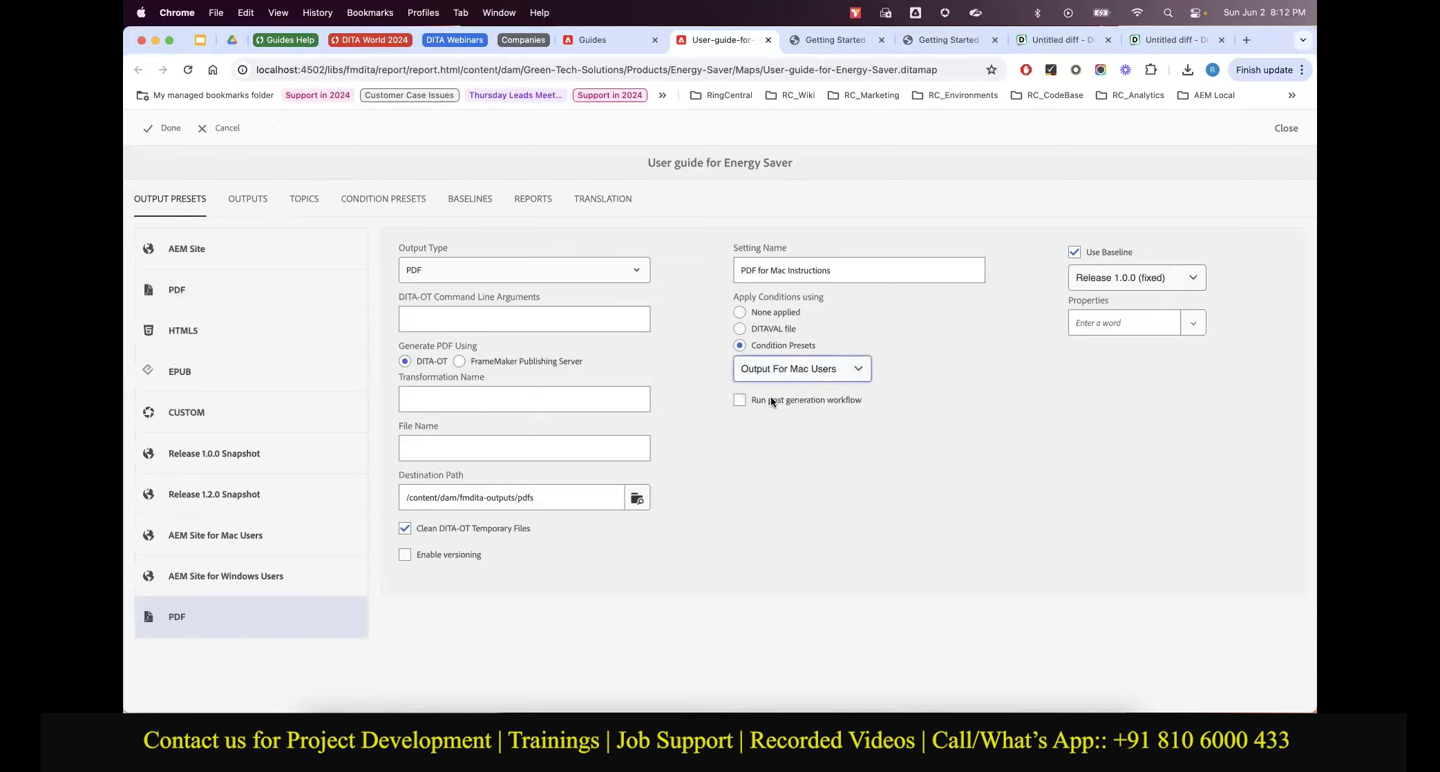
click(1075, 250)
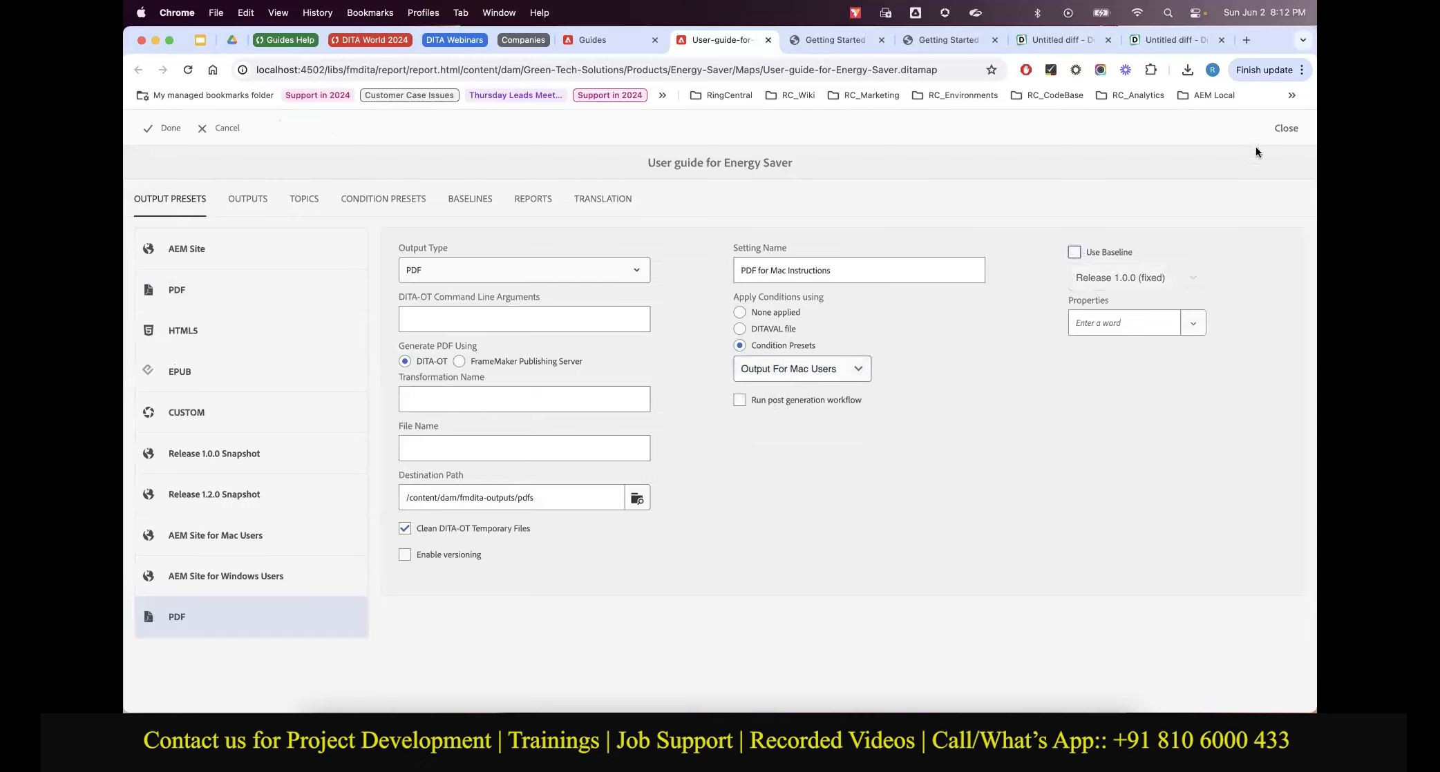
click(171, 132)
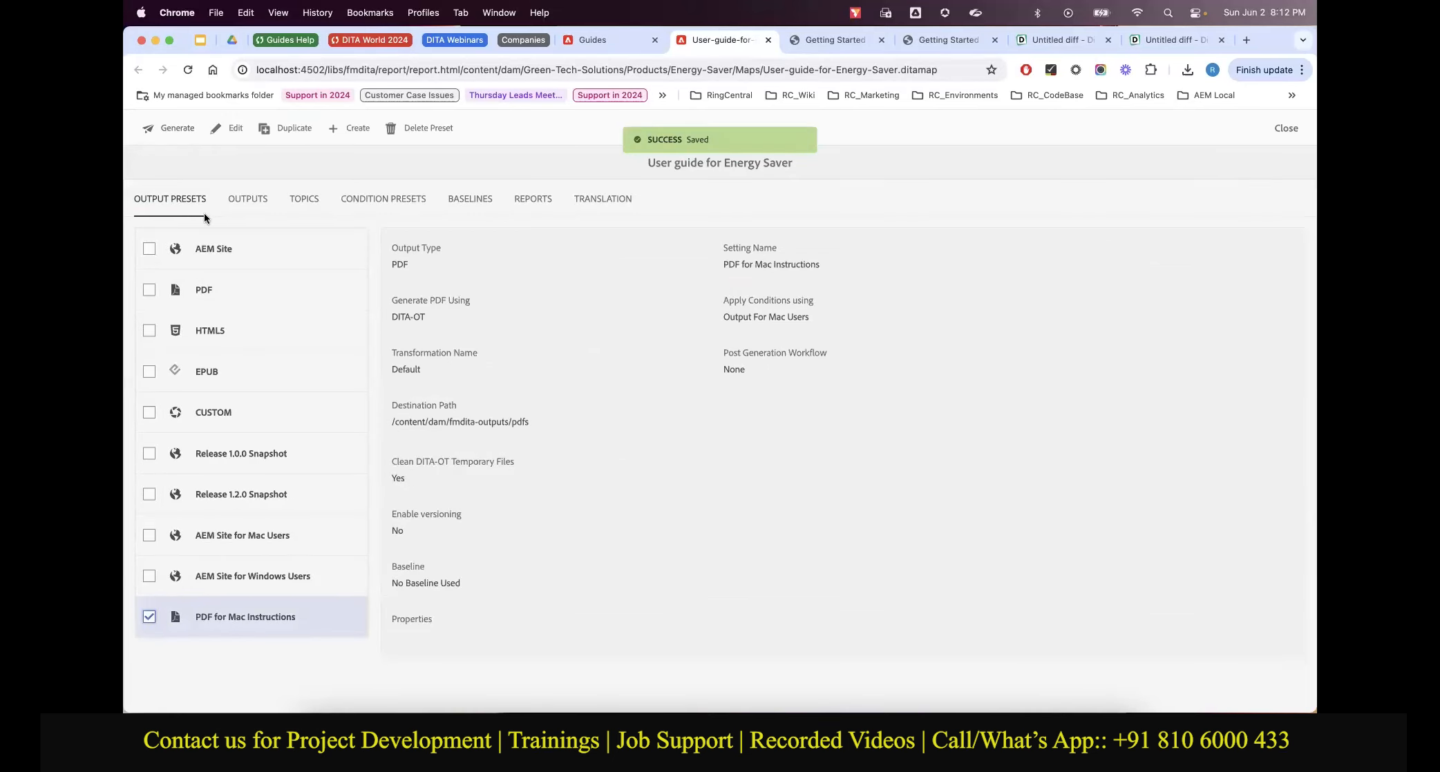
Generate the "PDF for Mac Instructions" output and show the map's outputs list
click(181, 138)
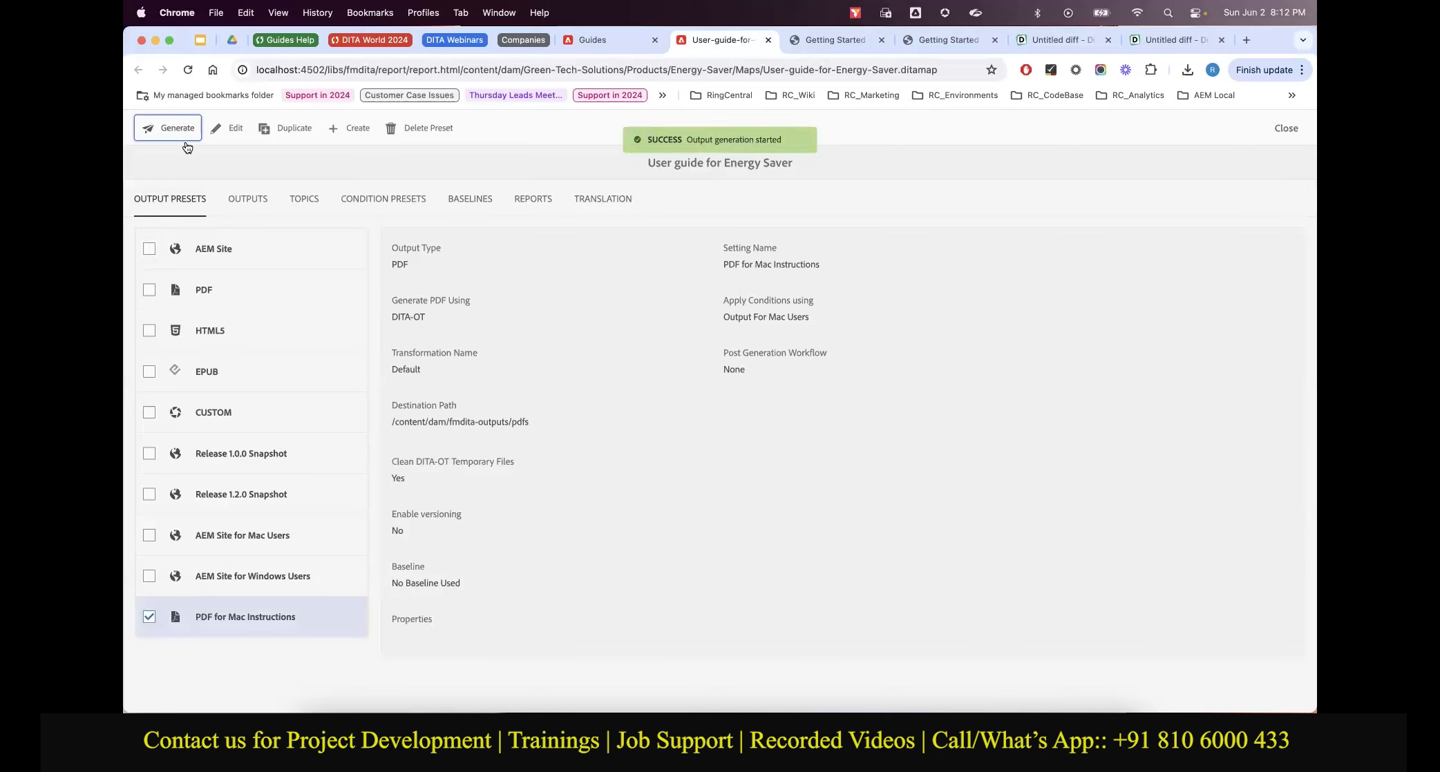
click(243, 199)
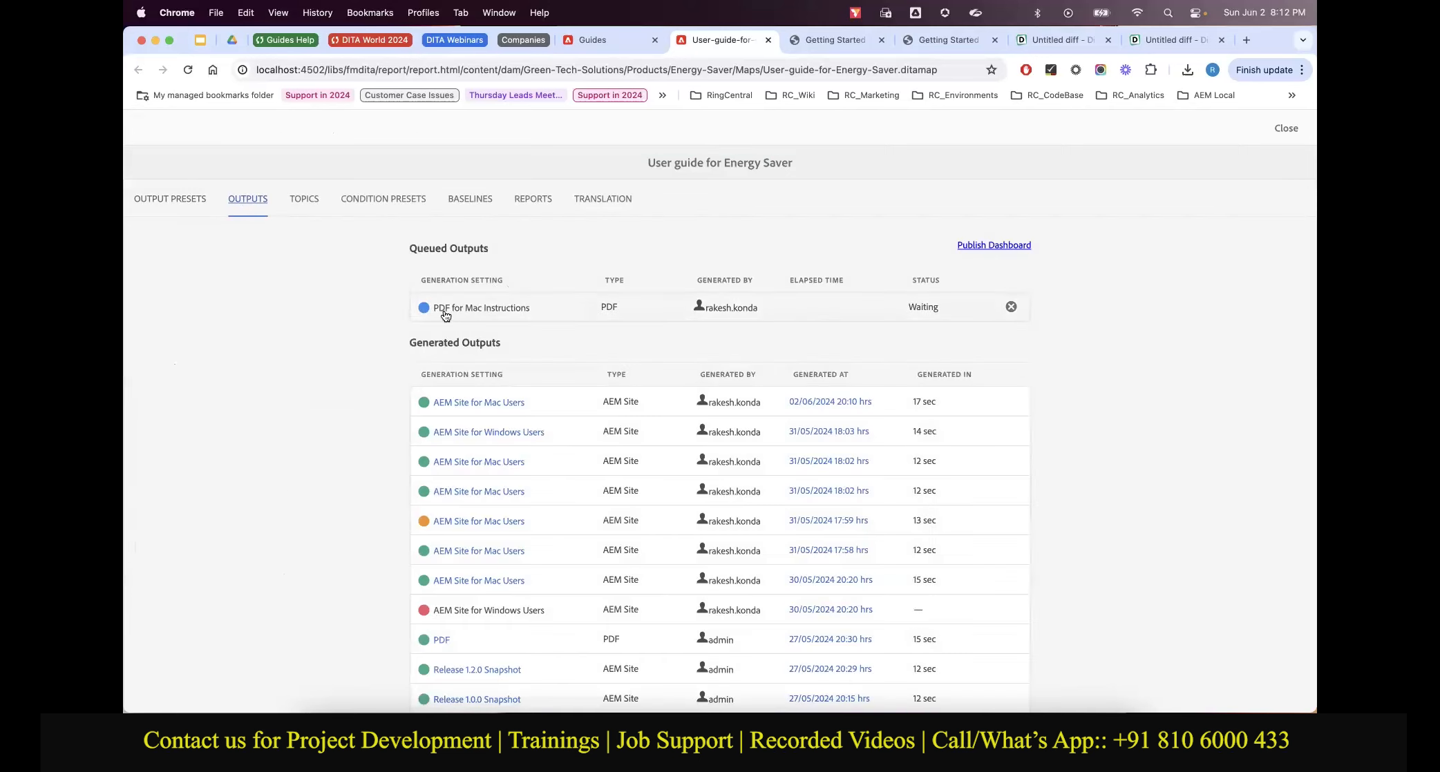